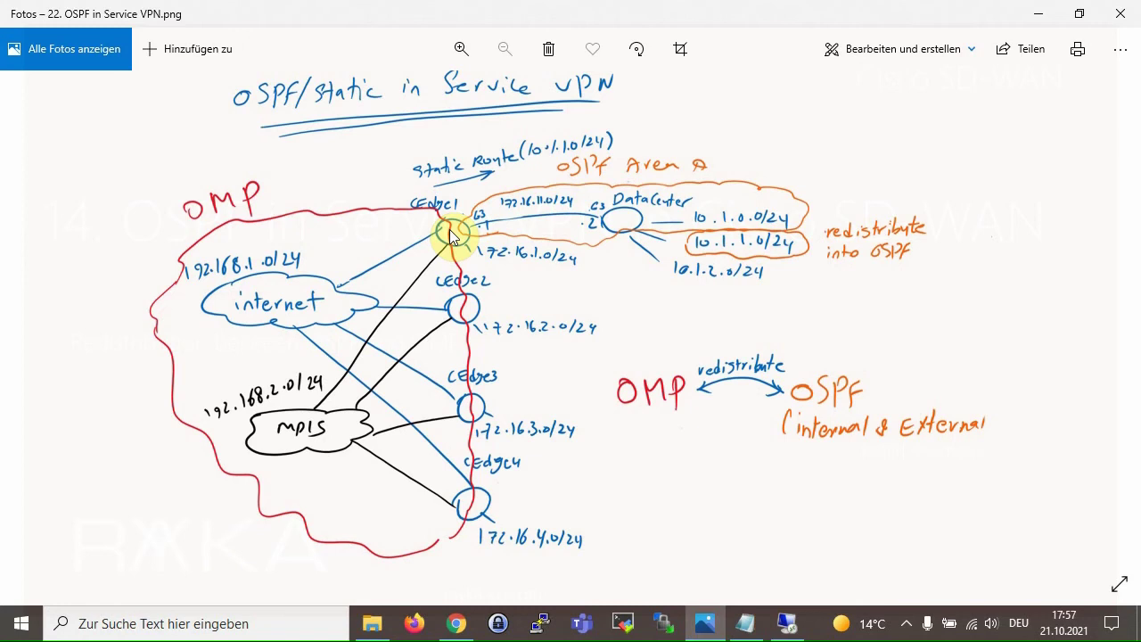
# - Advance to the next image, 23. OSPF in Service VPN Configuration Procedure.png
pyautogui.press('Right')
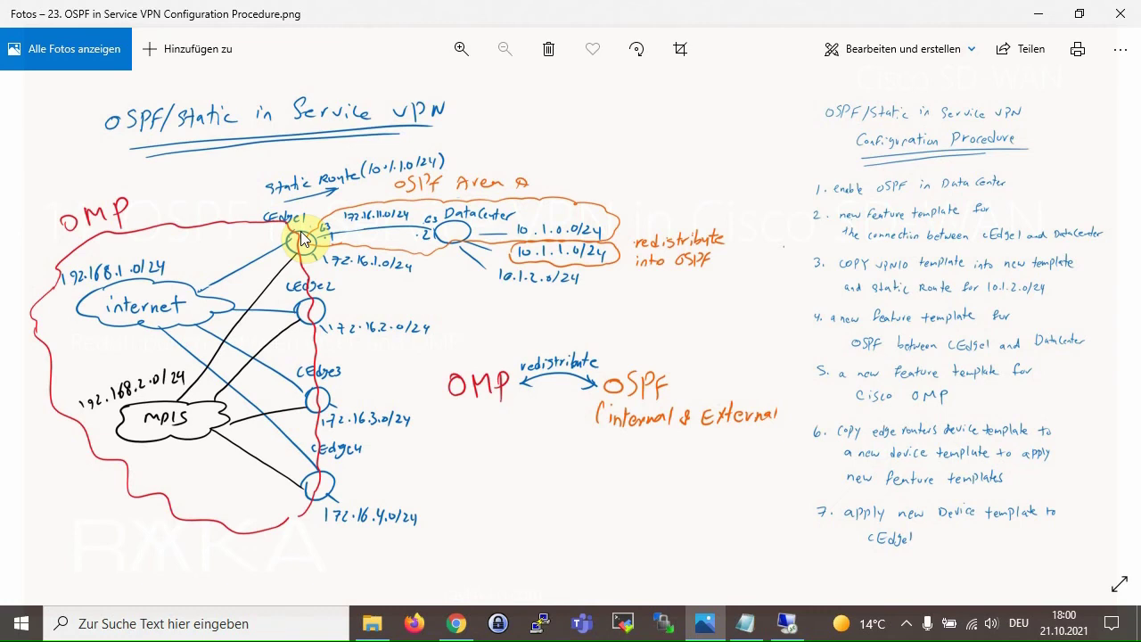
# - Switch back to the full-screen Remote Desktop session and list the open Notepad windows
pyautogui.hotkey('alt', 'Tab')
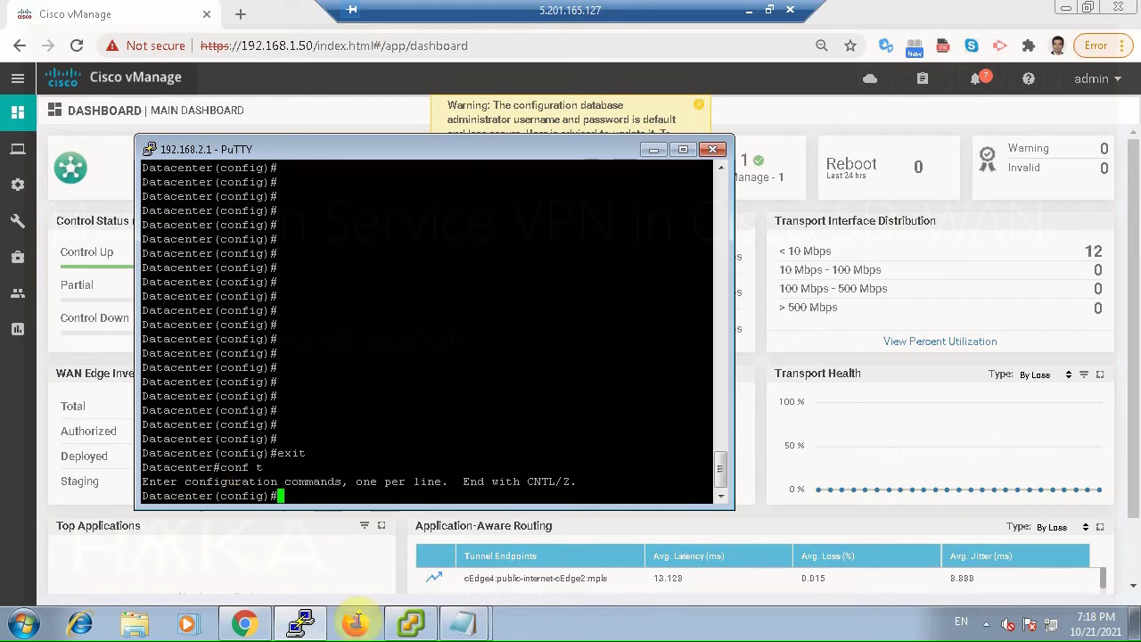
pyautogui.click(464, 626)
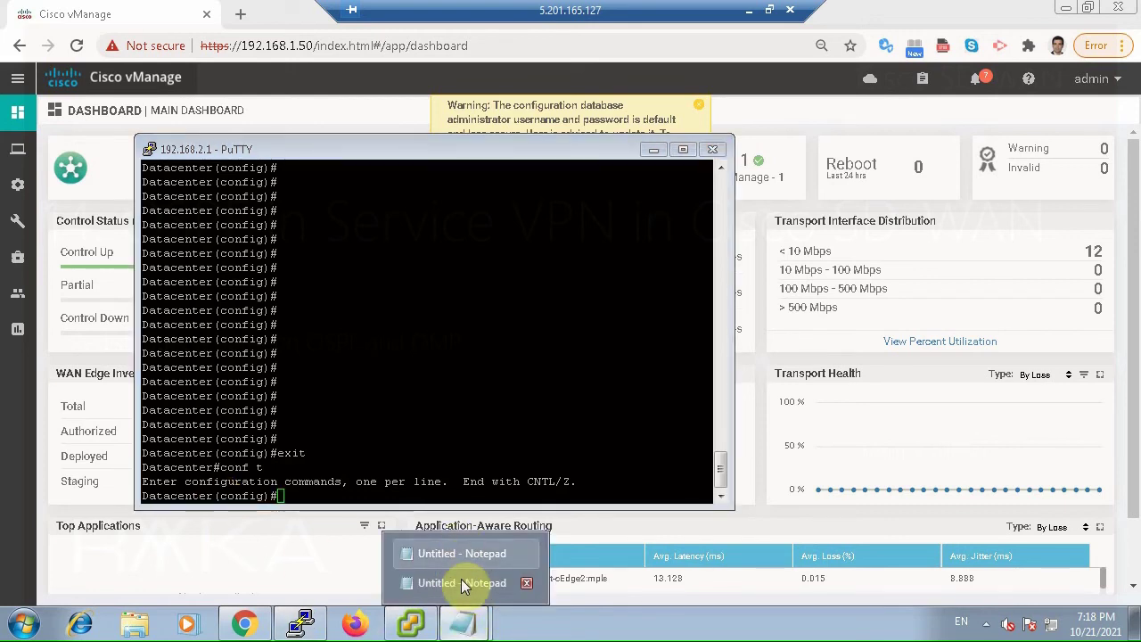
# - Bring up the Notepad router config and check the GigabitEthernet3 interface against the diagram
pyautogui.click(461, 580)
pyautogui.moveTo(232, 137); pyautogui.dragTo(305, 139)
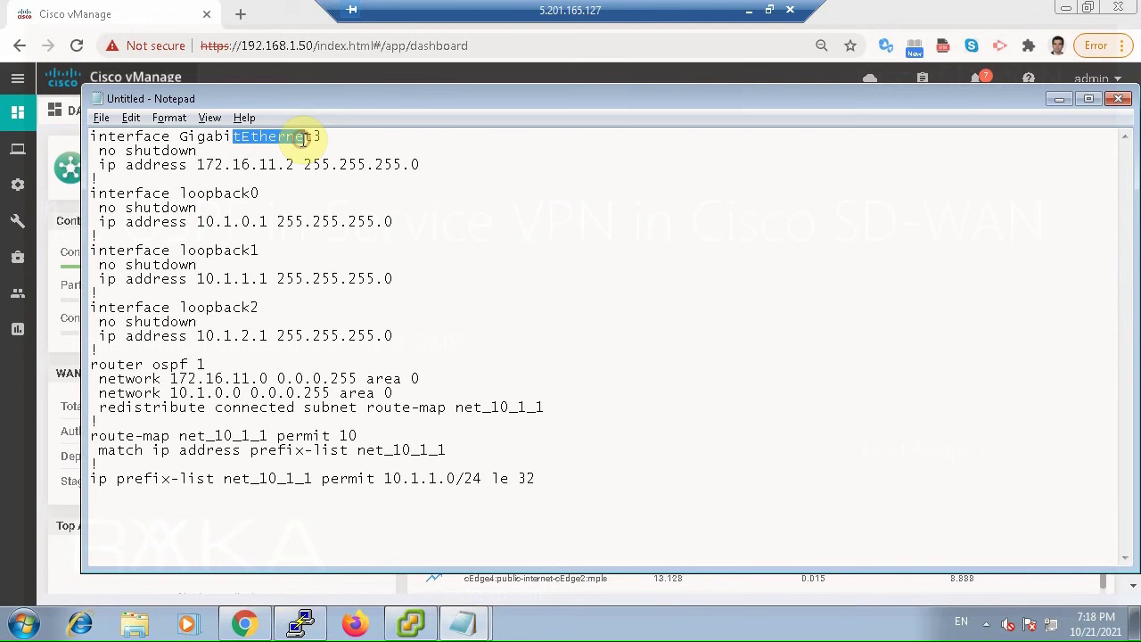
pyautogui.click(749, 10)
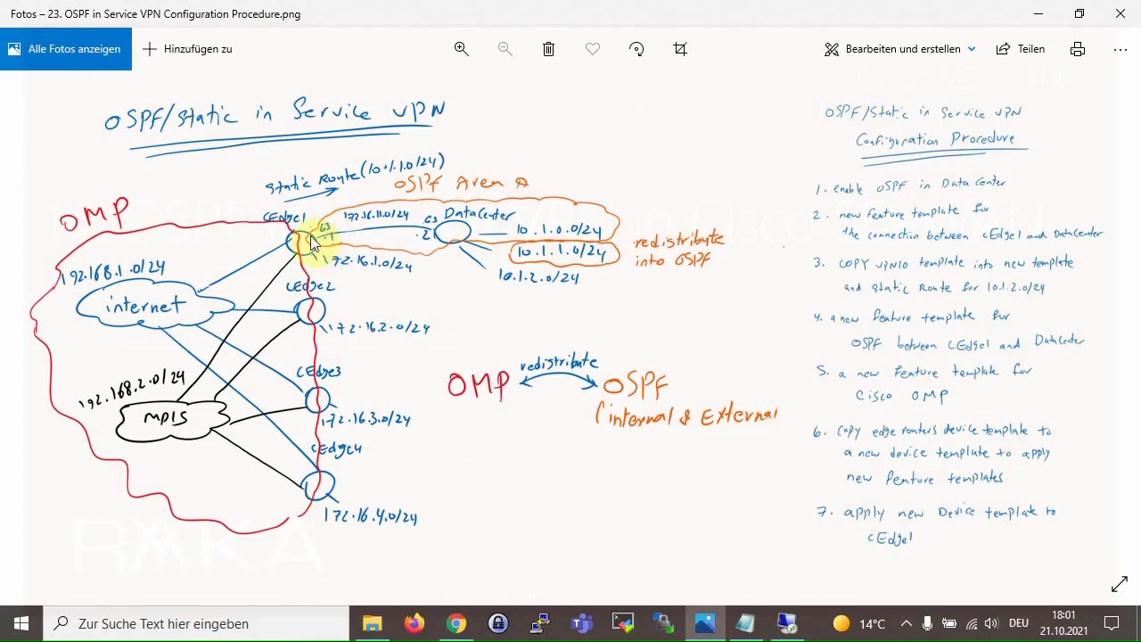
pyautogui.click(777, 623)
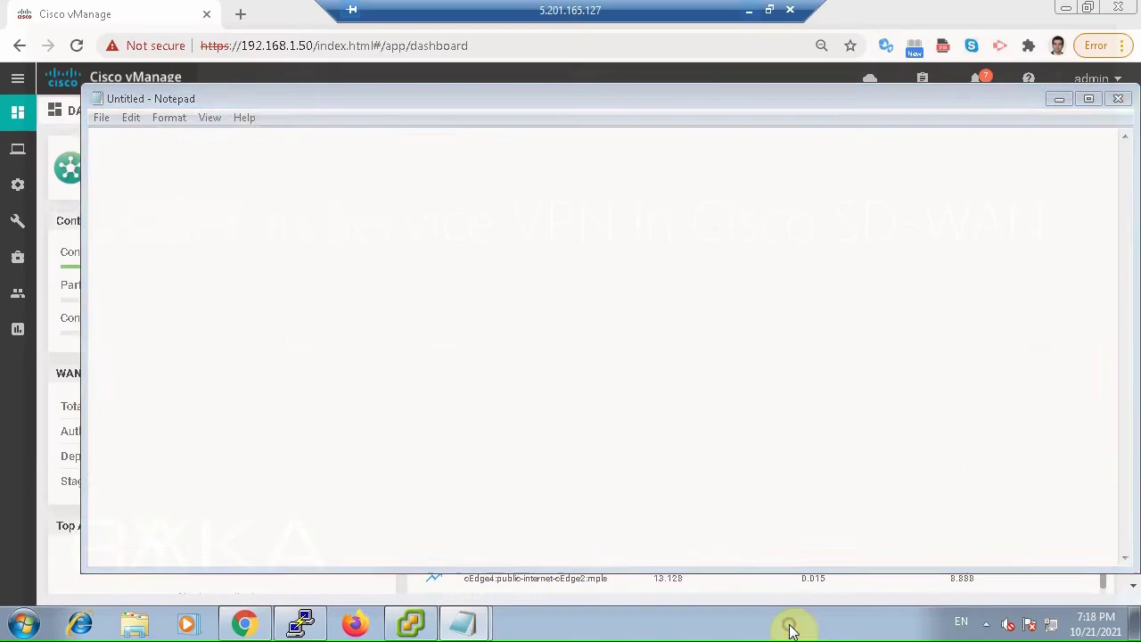
# - Review the loopback0, loopback1 and loopback2 interfaces against the configuration procedure diagram
pyautogui.moveTo(215, 193); pyautogui.dragTo(242, 193)
pyautogui.moveTo(225, 241); pyautogui.dragTo(251, 252)
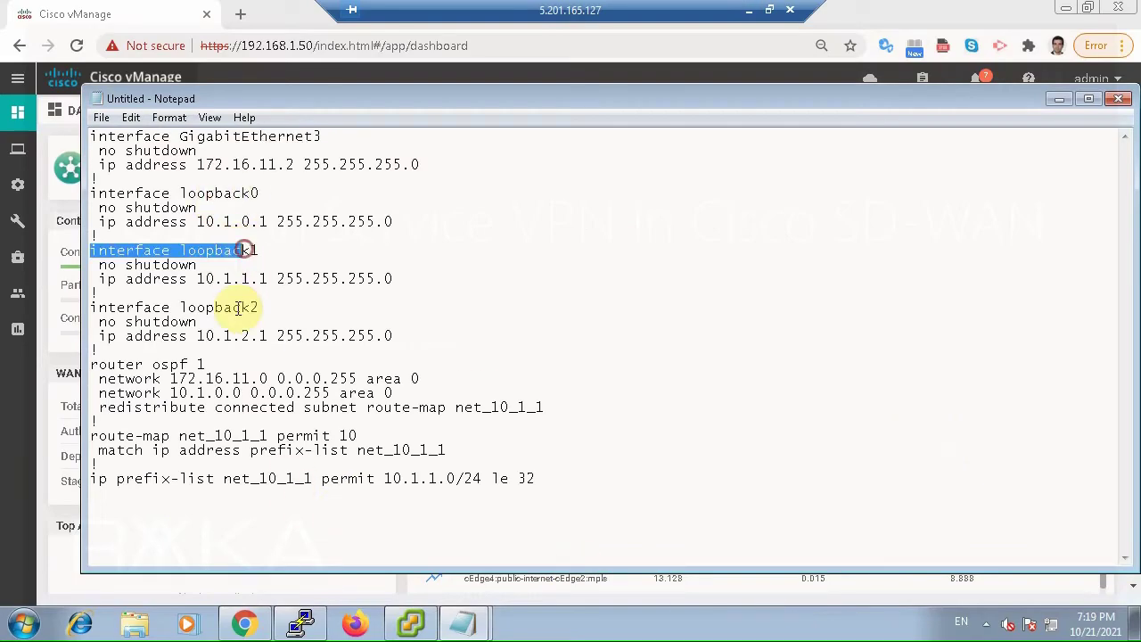
pyautogui.moveTo(221, 309); pyautogui.dragTo(282, 309)
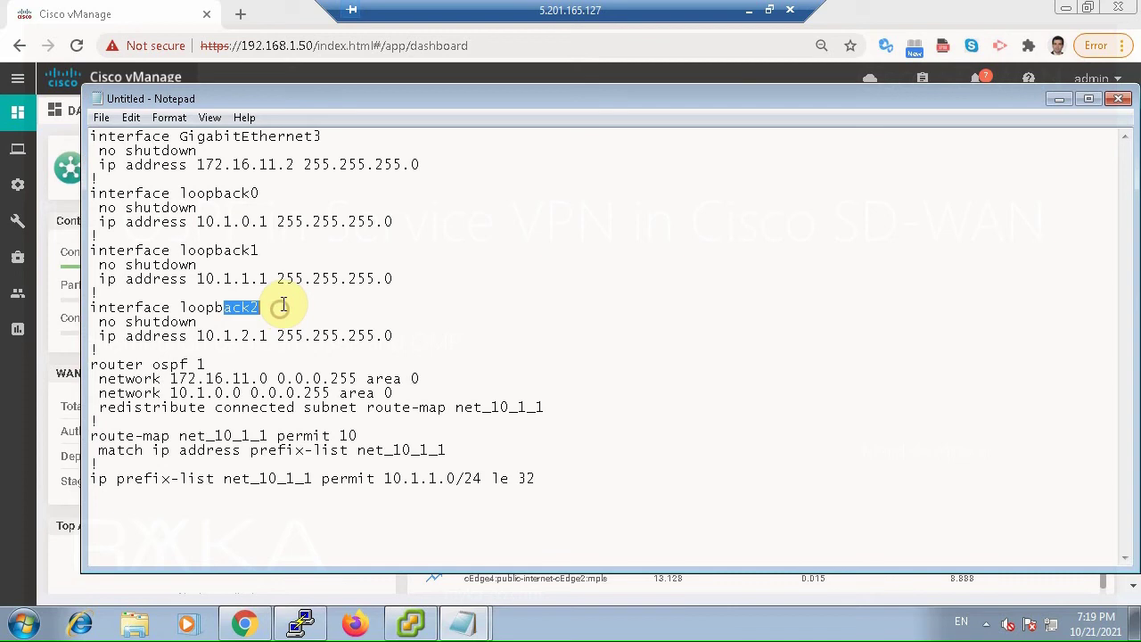
pyautogui.click(750, 18)
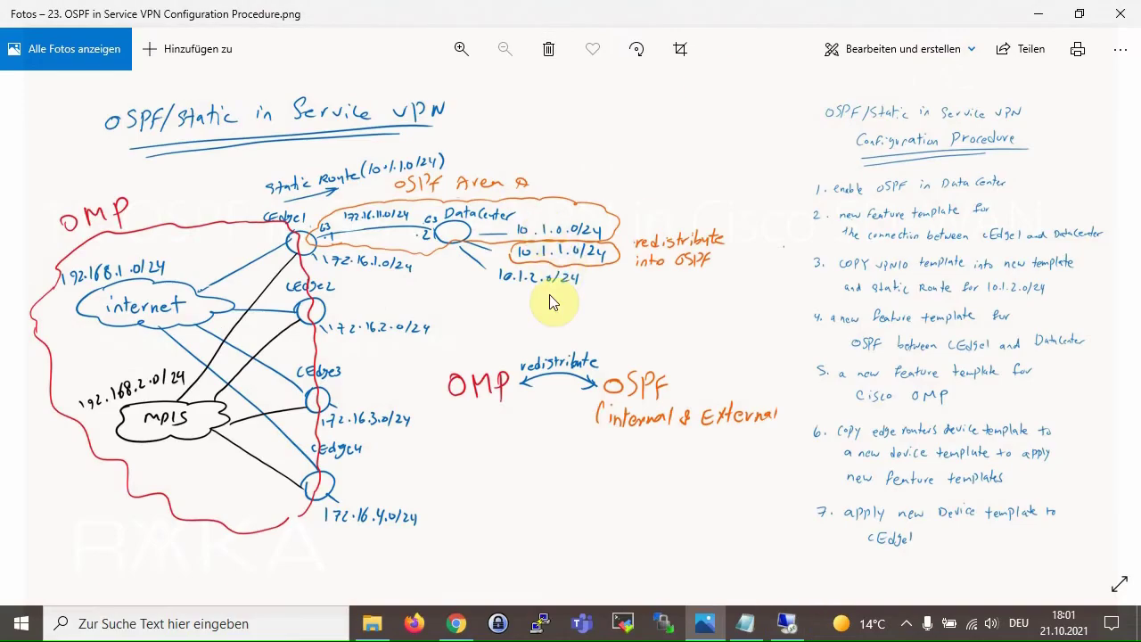
pyautogui.click(784, 623)
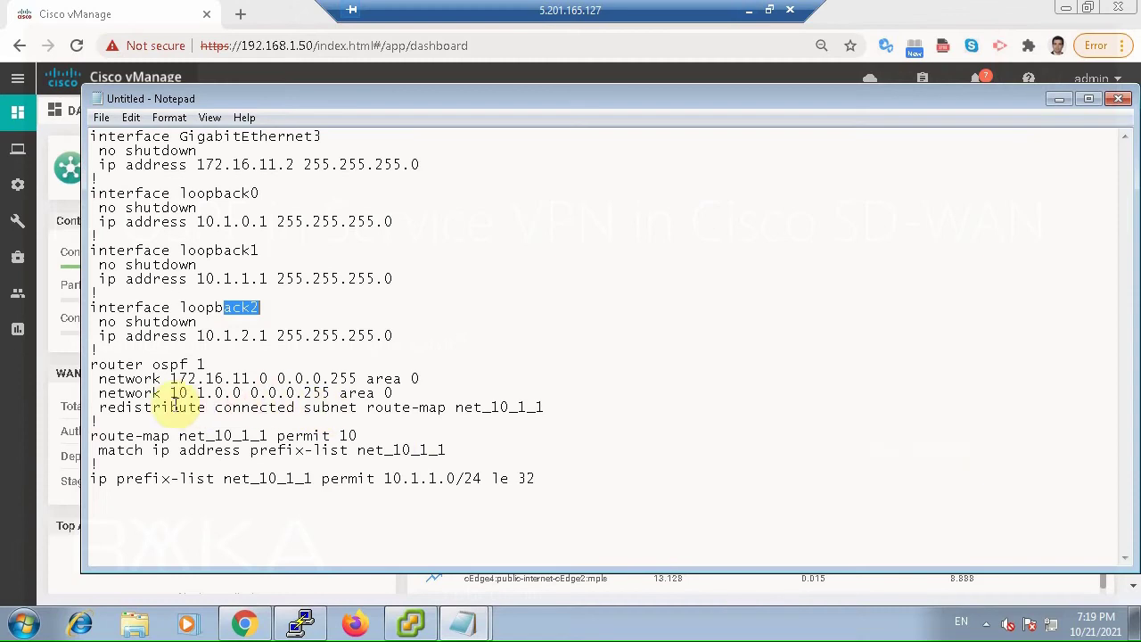
# - Check the 10.1.0.0 OSPF network and the net_10_1_1 route-map in the config
pyautogui.moveTo(171, 392); pyautogui.dragTo(241, 393)
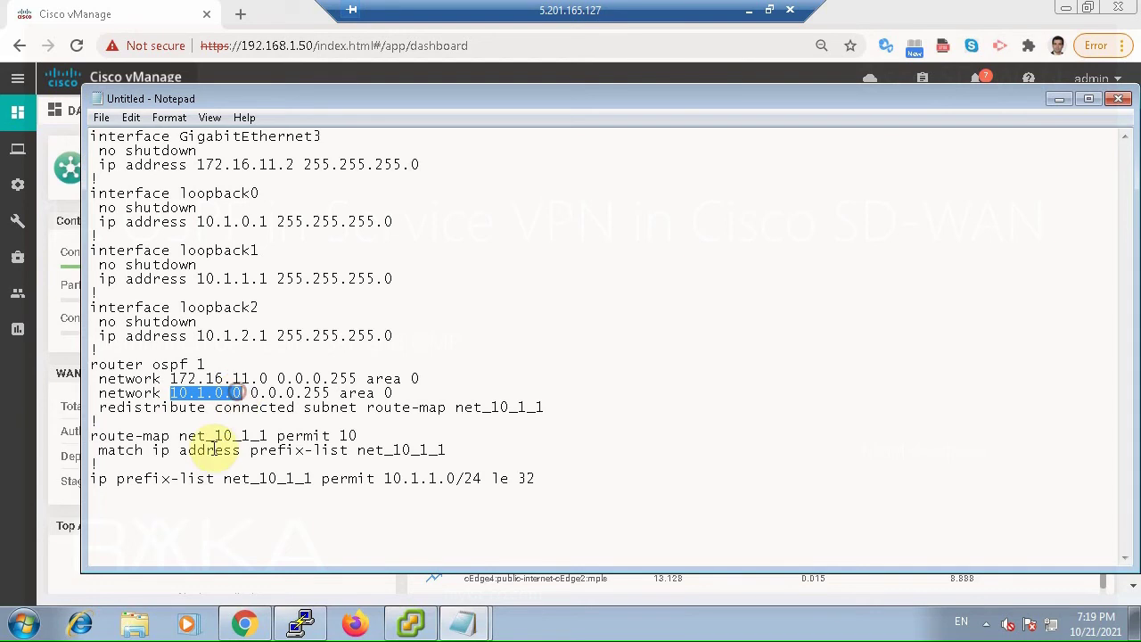
pyautogui.moveTo(206, 435); pyautogui.dragTo(261, 431)
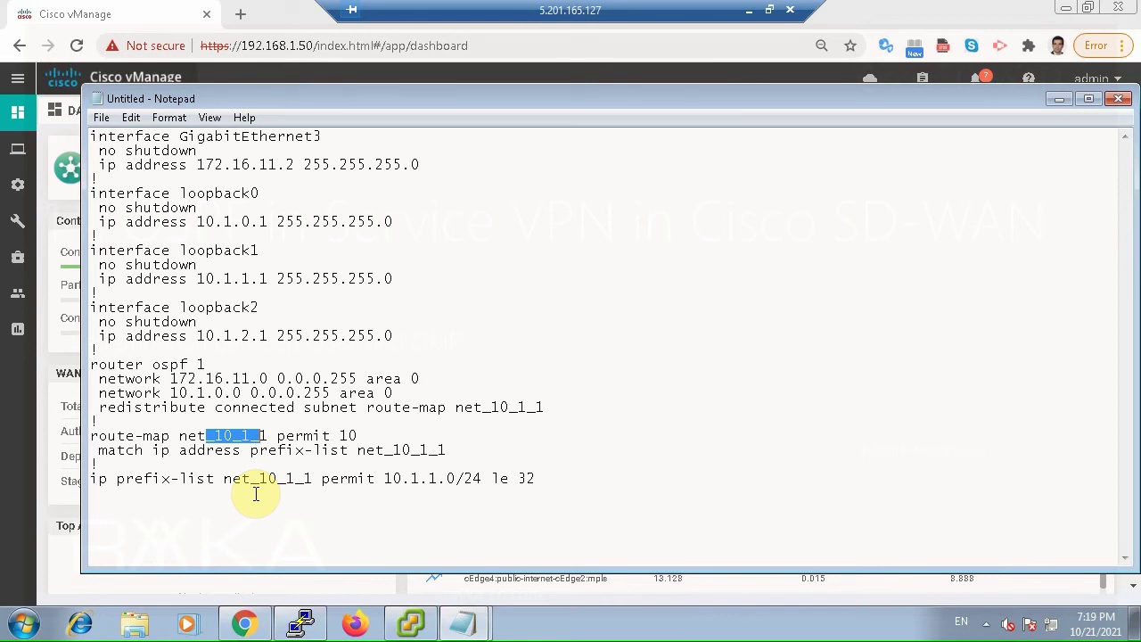
pyautogui.click(230, 321)
# - Select and copy the entire Datacenter configuration for pasting into PuTTY
pyautogui.hotkey('ctrl', 'a')
pyautogui.rightClick(225, 269)
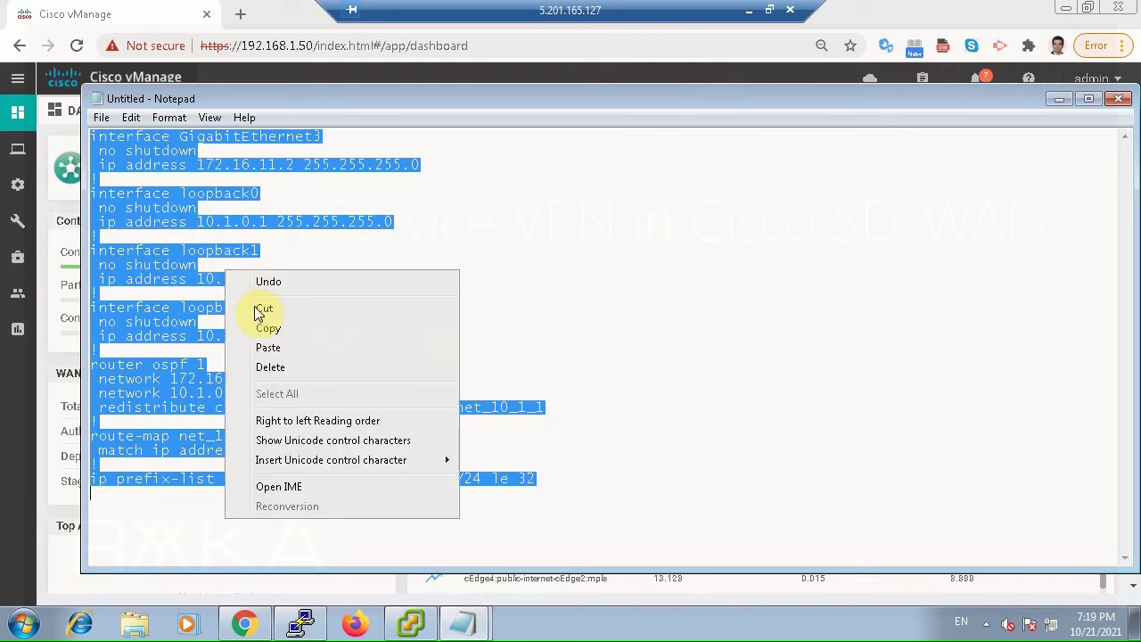
pyautogui.press('Escape')
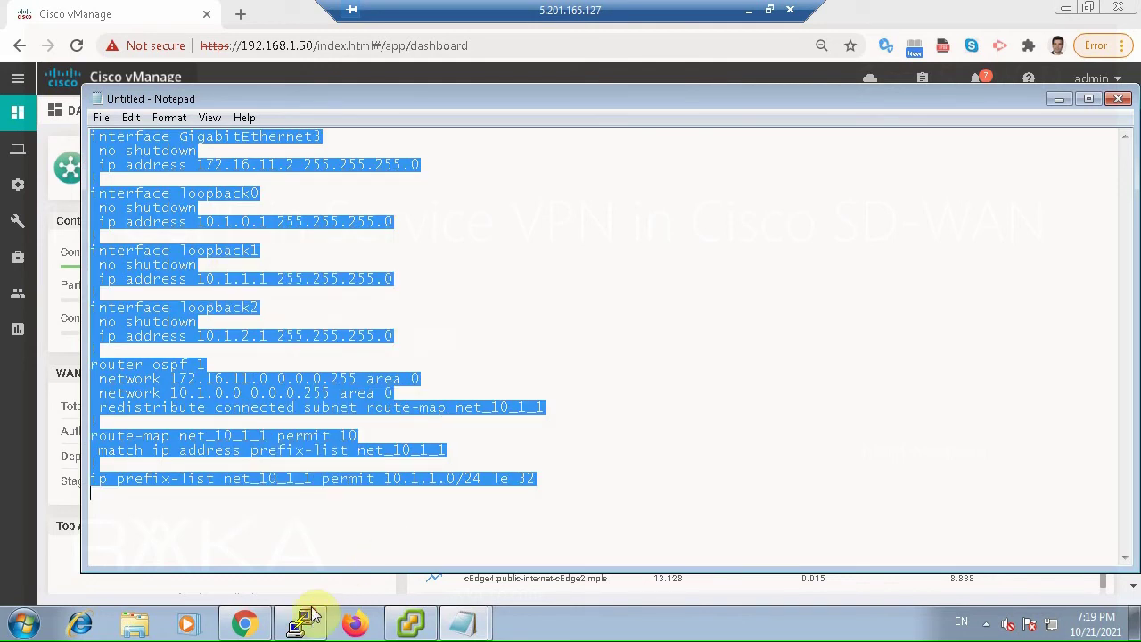
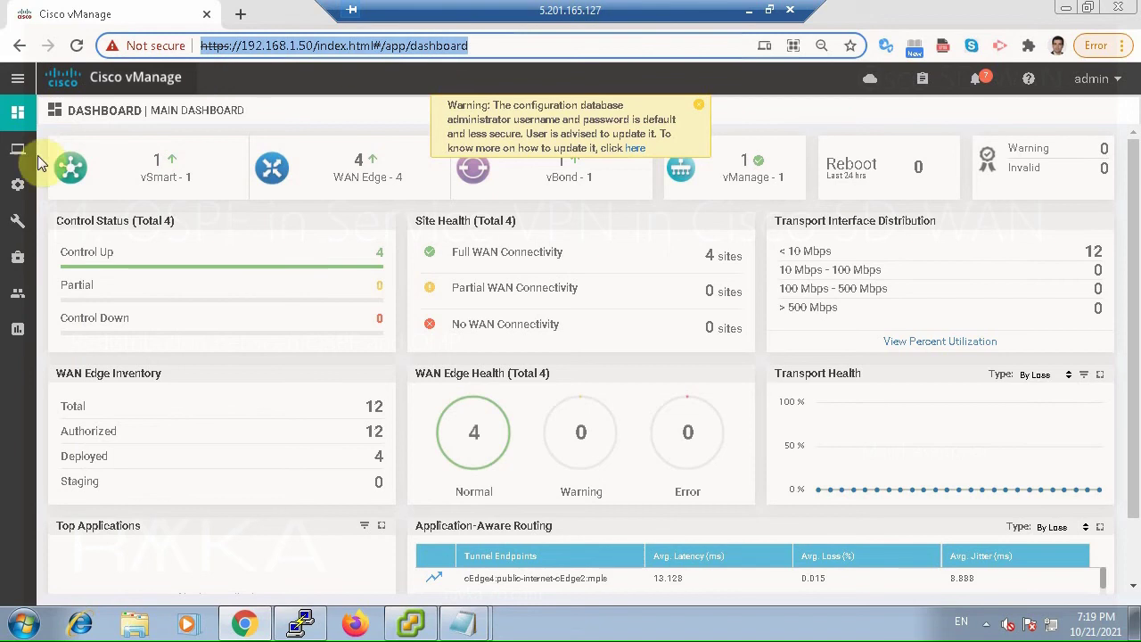
# - Add a feature template for the CSR1000v model using the Cisco VPN Interface Ethernet type
pyautogui.moveTo(18, 185)
pyautogui.click(102, 365)
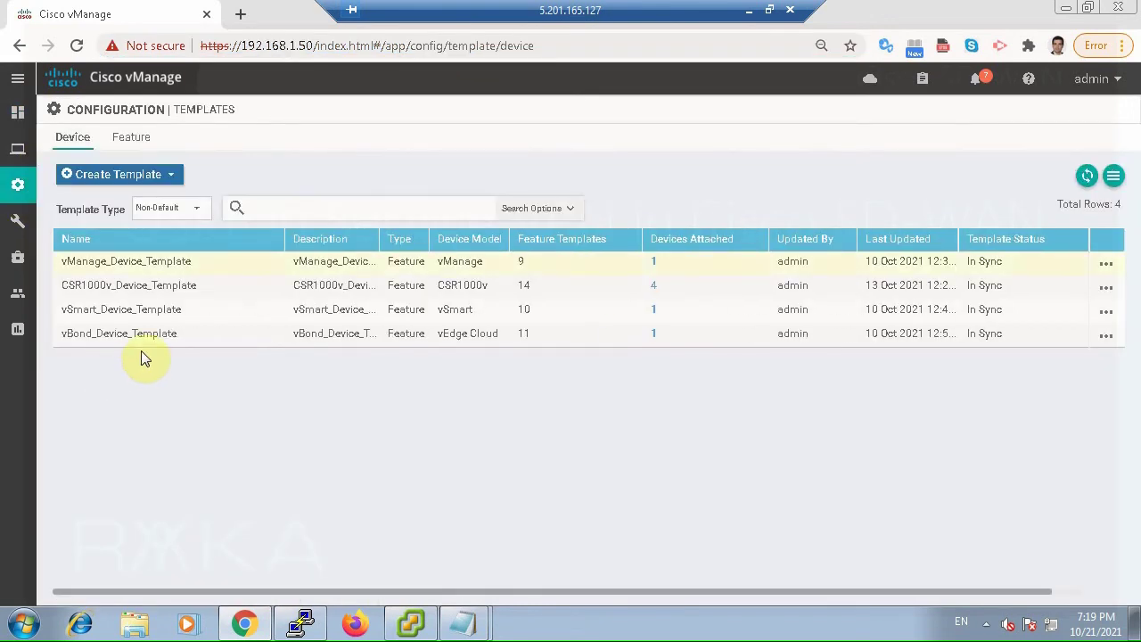
pyautogui.click(134, 143)
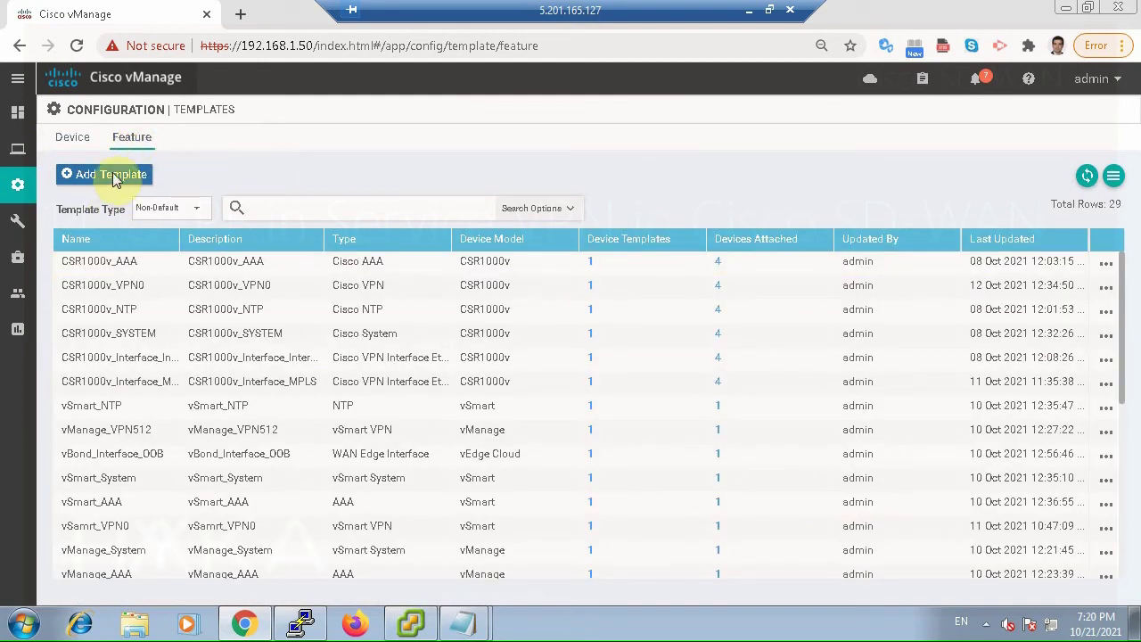
pyautogui.click(113, 175)
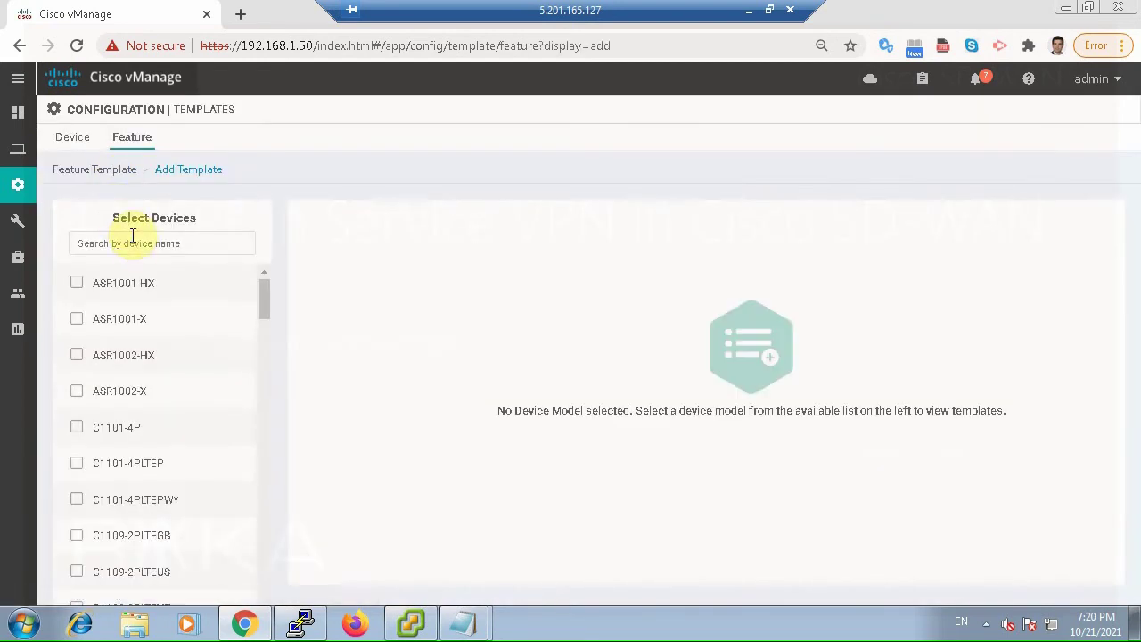
pyautogui.click(131, 237)
pyautogui.write('csr')
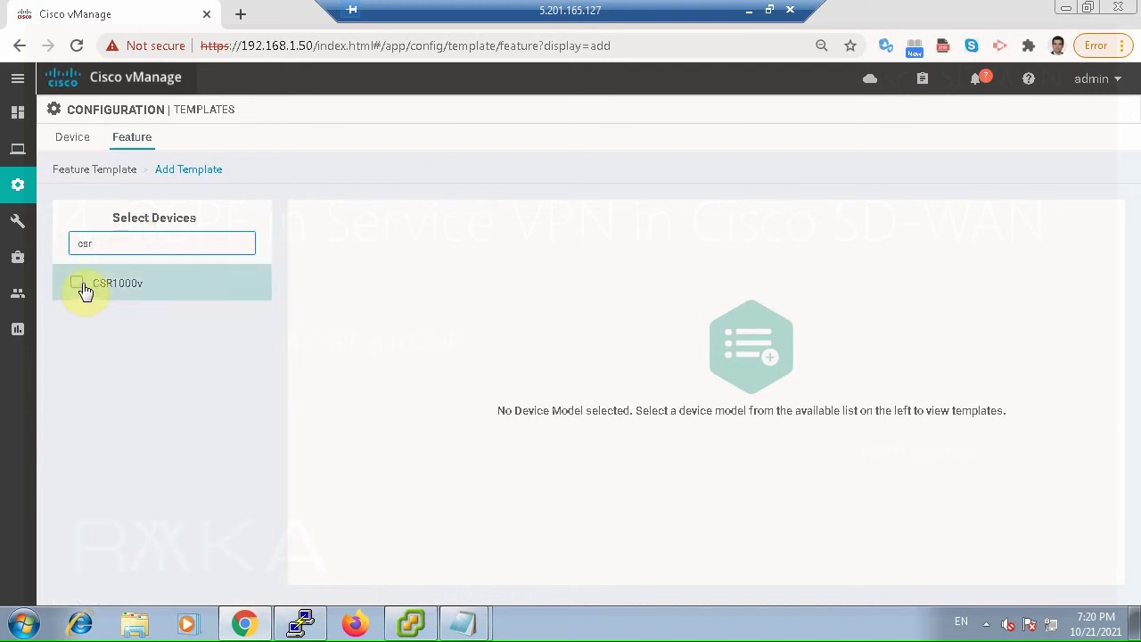
pyautogui.click(80, 285)
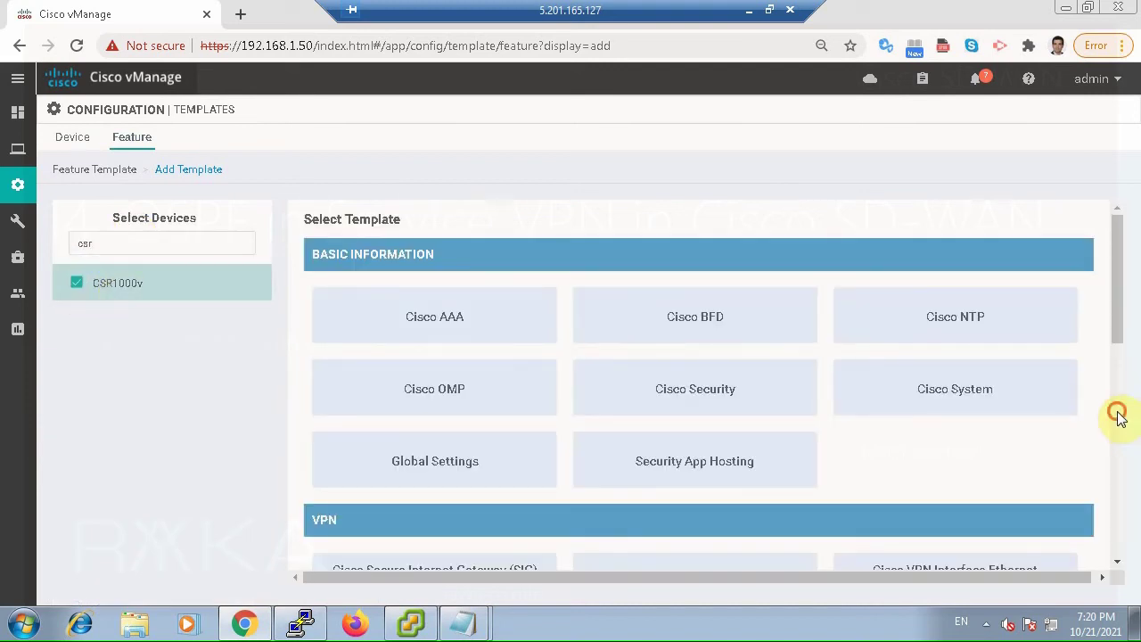
pyautogui.scroll(-4, 987, 367)
pyautogui.click(943, 248)
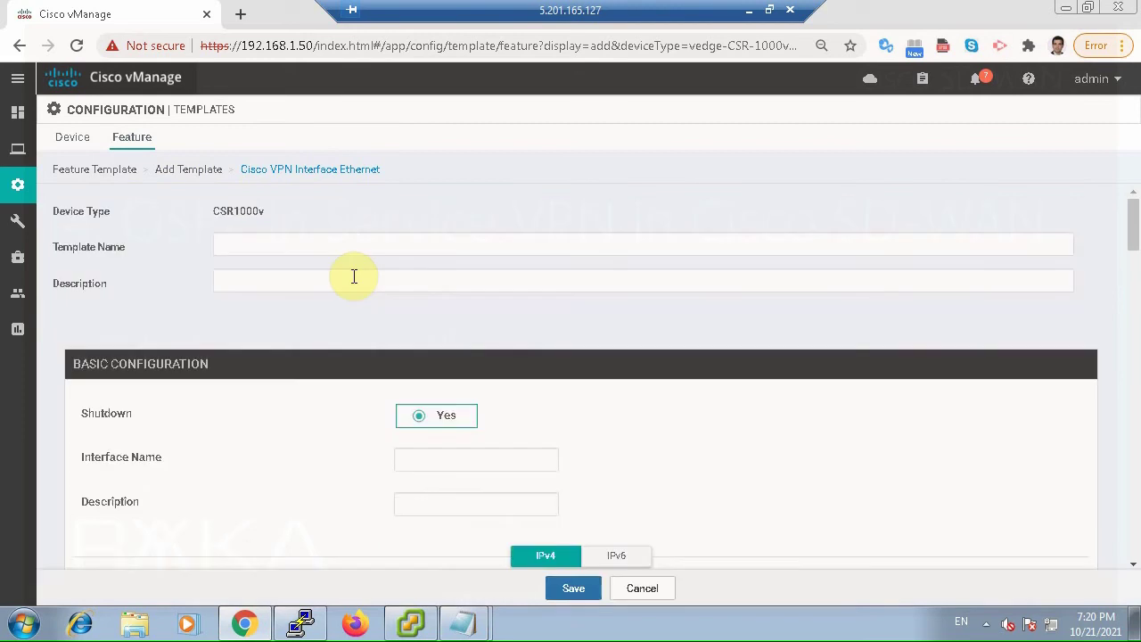
# - Name the template CSR1000v_Interface_Data_Center and reuse the name as its description
pyautogui.click(310, 242)
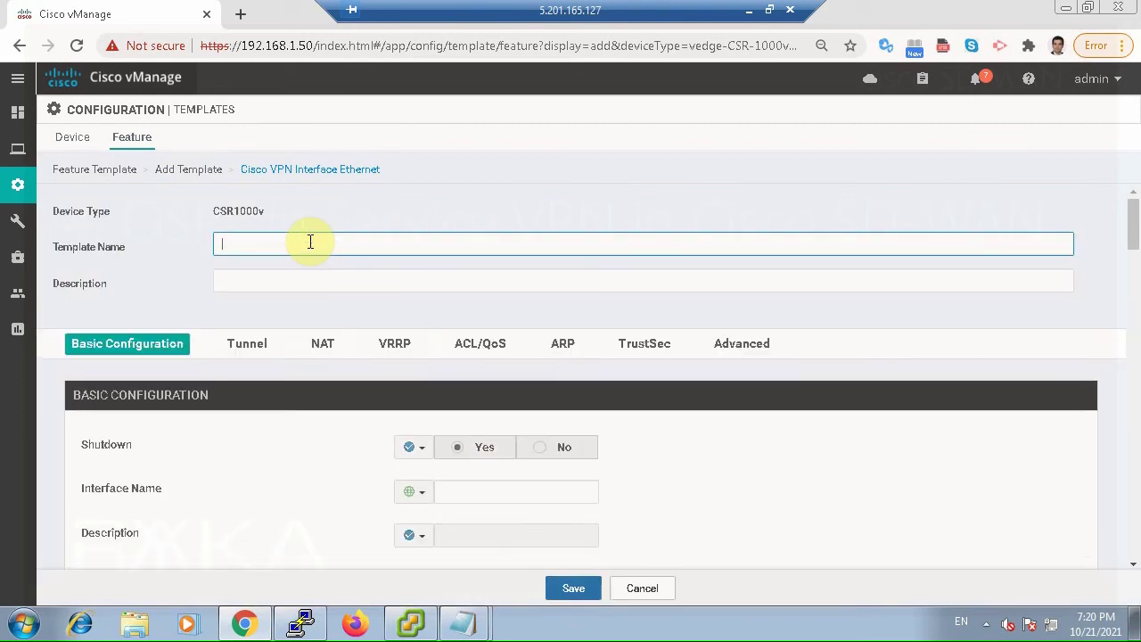
pyautogui.press('BackSpace')
pyautogui.press('BackSpace')
pyautogui.write('CSR1000v_Interface_Data_C')
pyautogui.hotkey('ctrl', 'a')
pyautogui.hotkey('ctrl', 'c')
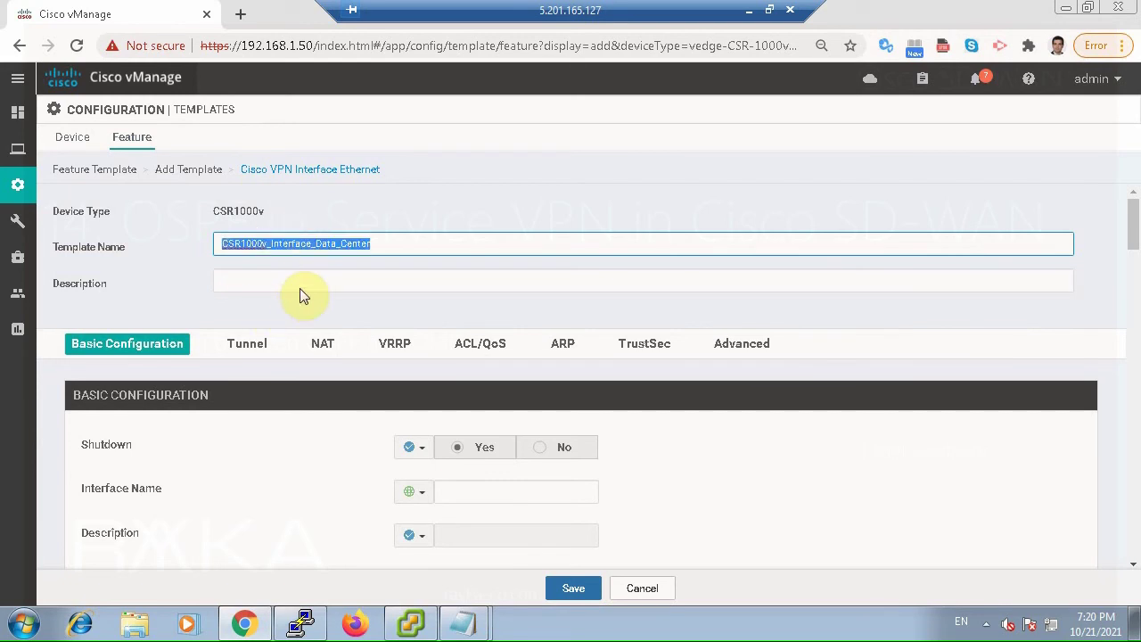
pyautogui.click(301, 285)
pyautogui.hotkey('ctrl', 'v')
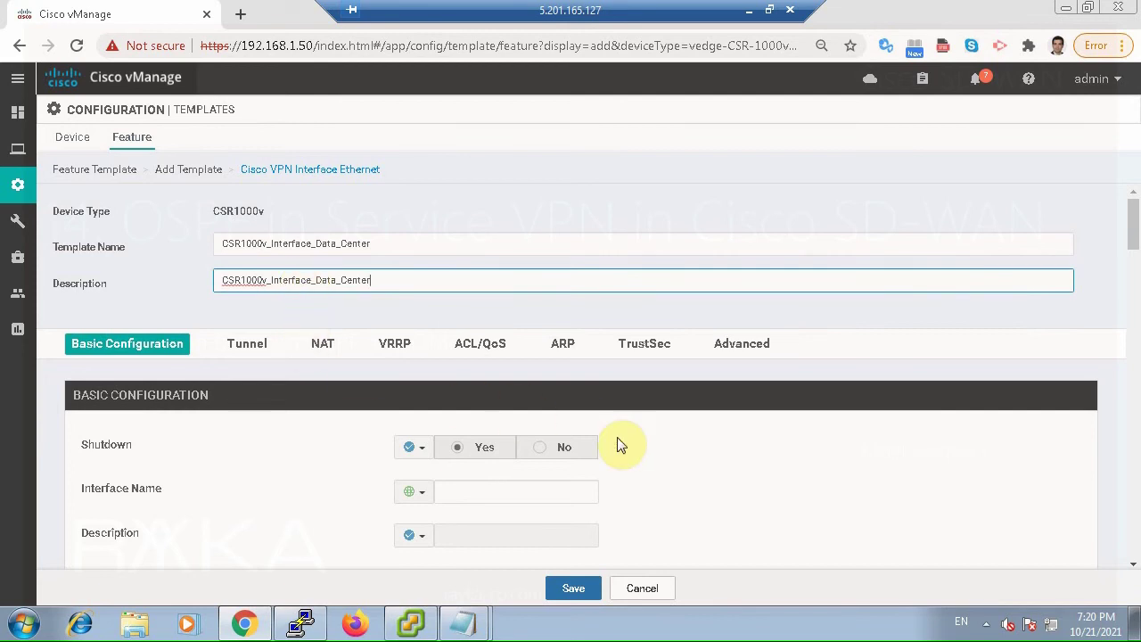
# - Set Shutdown to a global No and the interface name to GigabitEthernet3
pyautogui.scroll(-1, 624, 443)
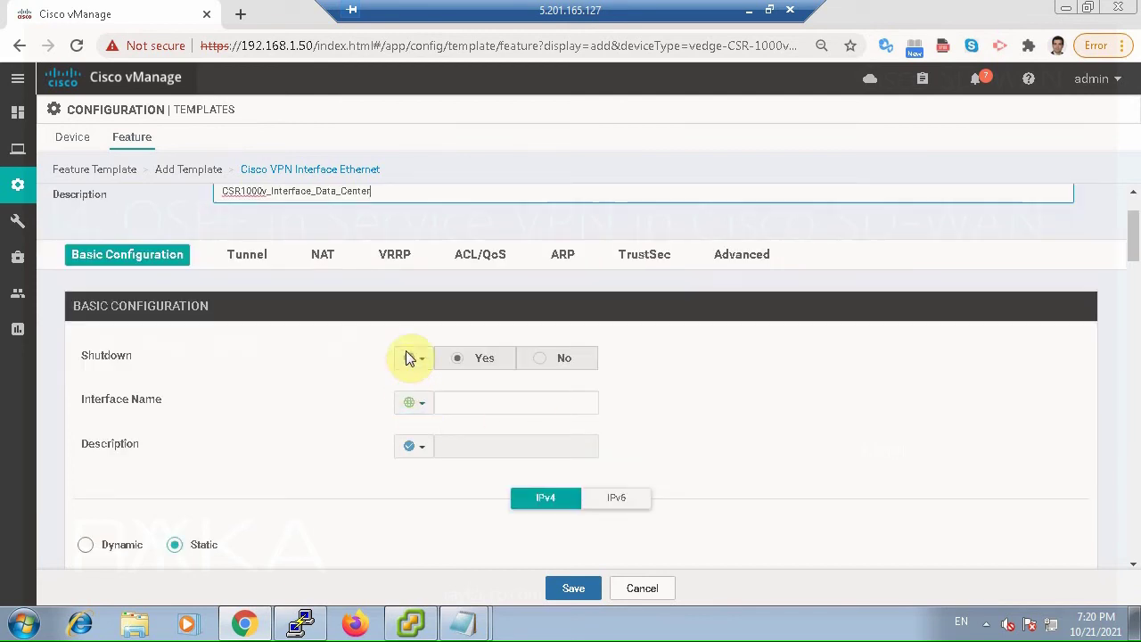
pyautogui.click(414, 358)
pyautogui.click(437, 387)
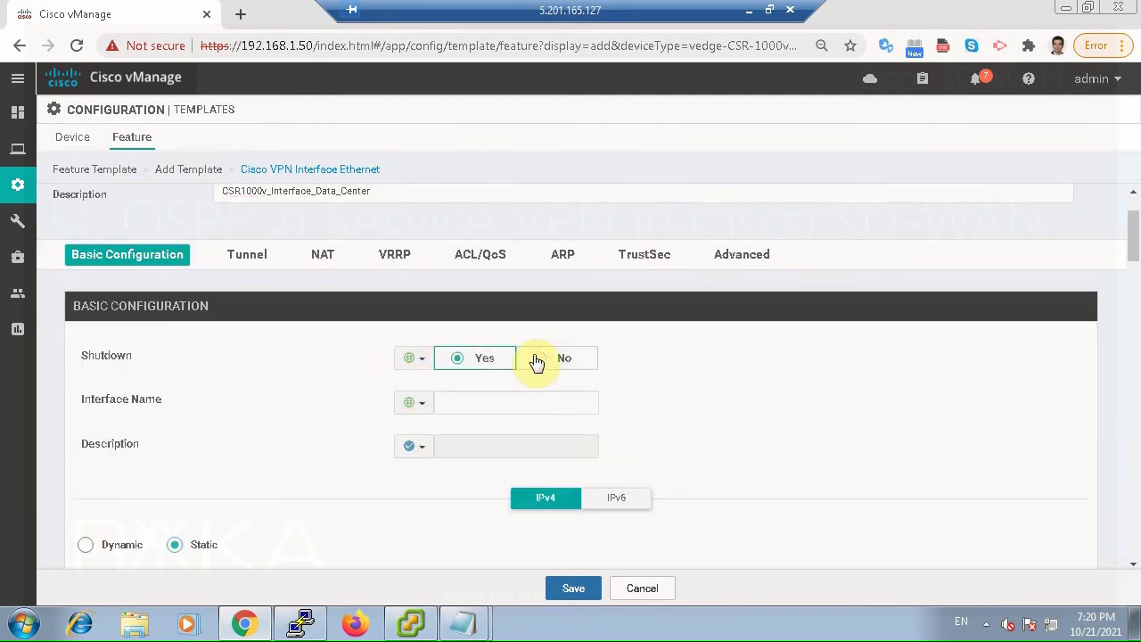
pyautogui.click(543, 358)
pyautogui.click(517, 401)
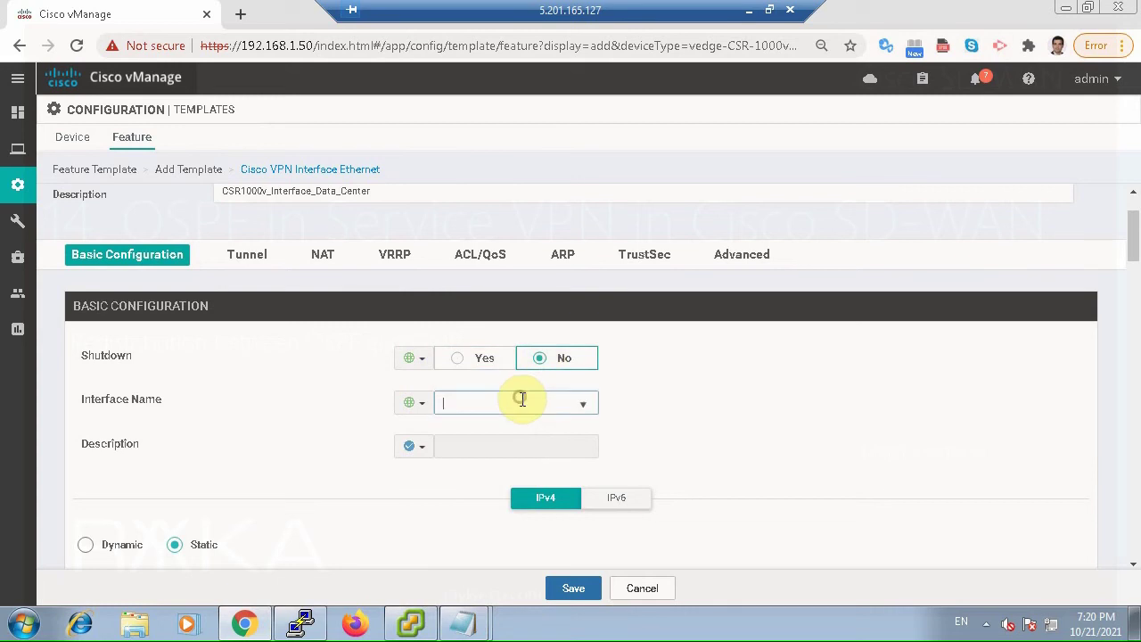
pyautogui.click(528, 378)
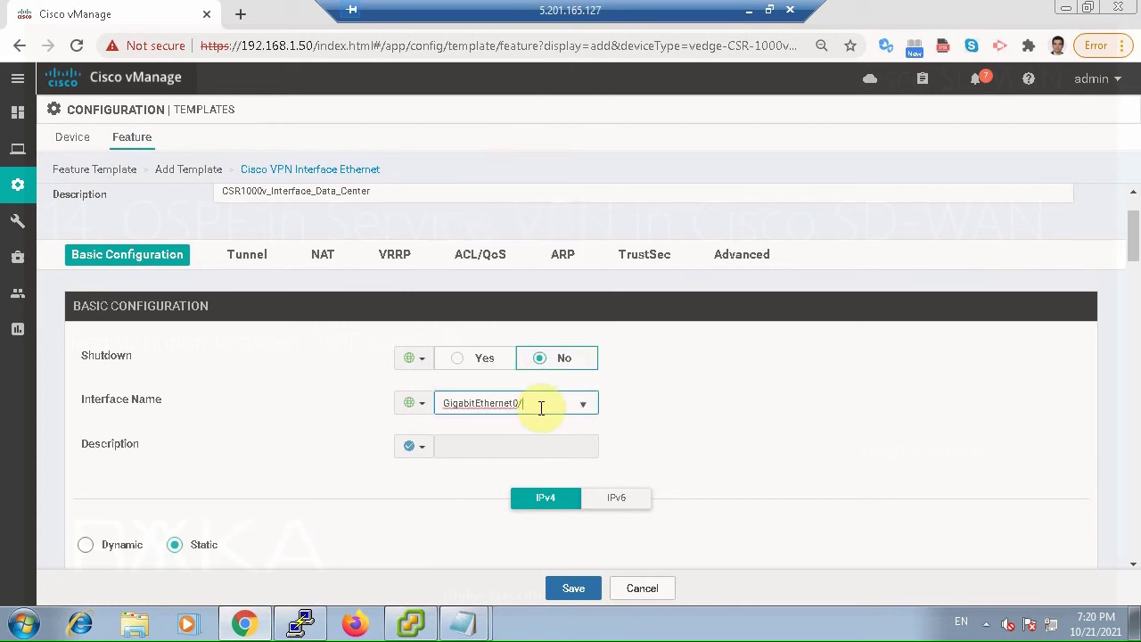
pyautogui.press('BackSpace')
pyautogui.press('BackSpace')
pyautogui.write('3')
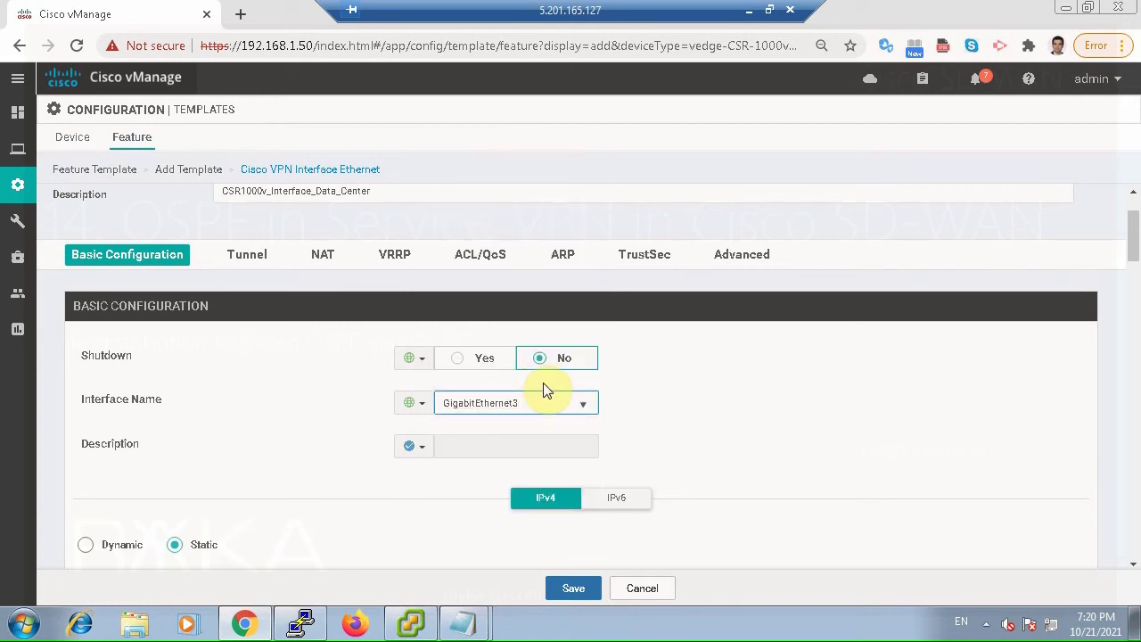
# - Give the interface the global description '*** Data Center ***' and make the IPv4 address global
pyautogui.click(413, 446)
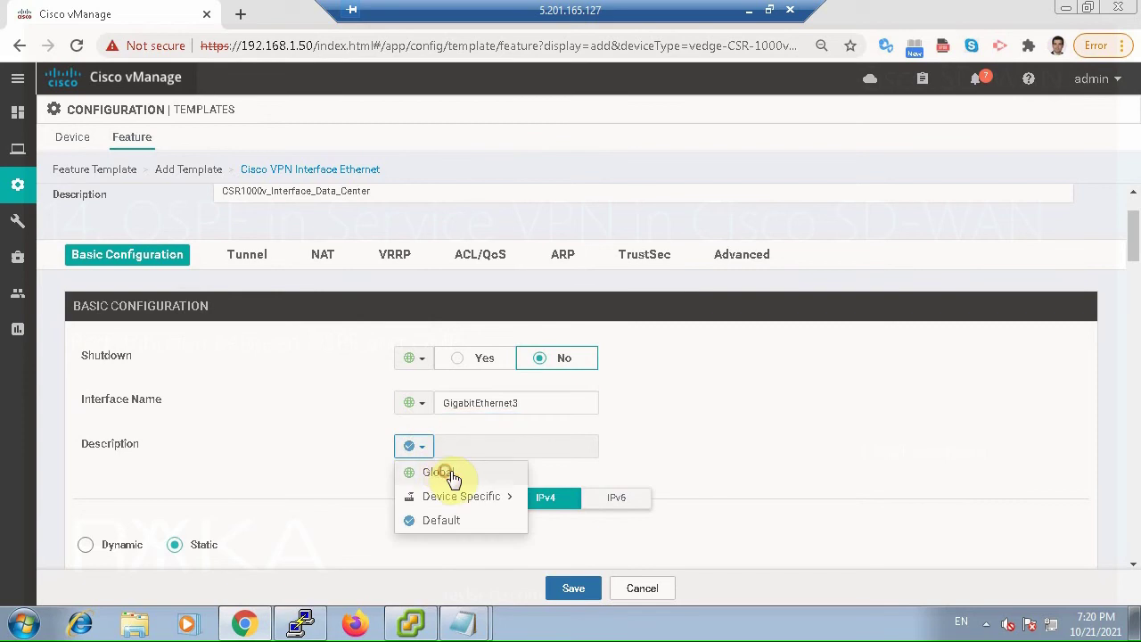
pyautogui.click(453, 478)
pyautogui.click(472, 446)
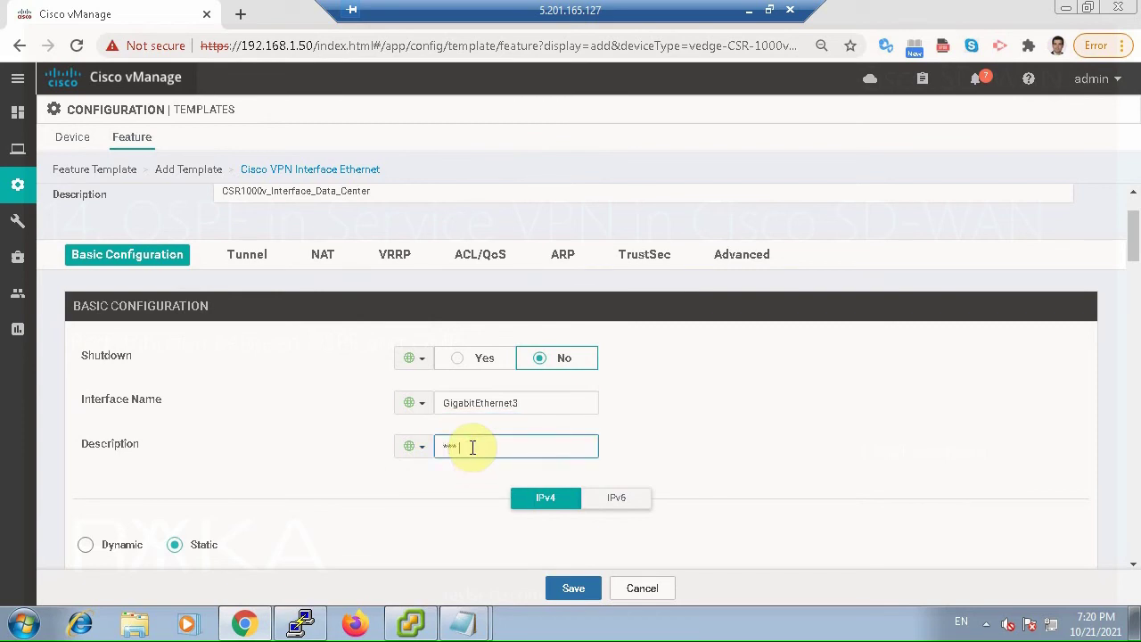
pyautogui.write('*** Data Center ***')
pyautogui.scroll(-3, 540, 456)
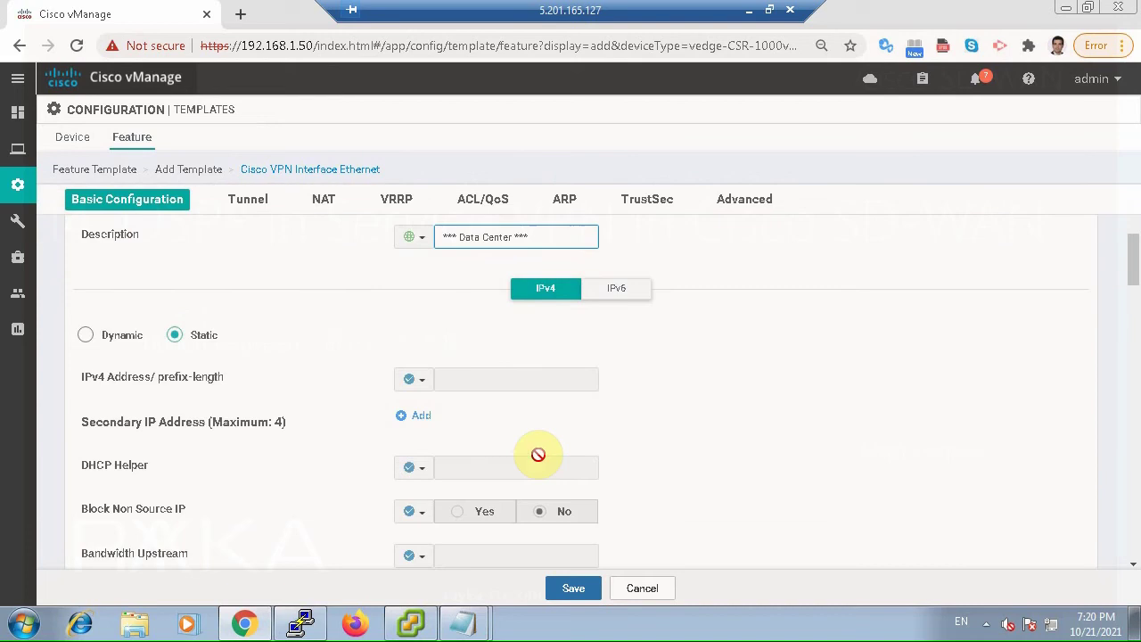
pyautogui.click(425, 383)
pyautogui.click(487, 283)
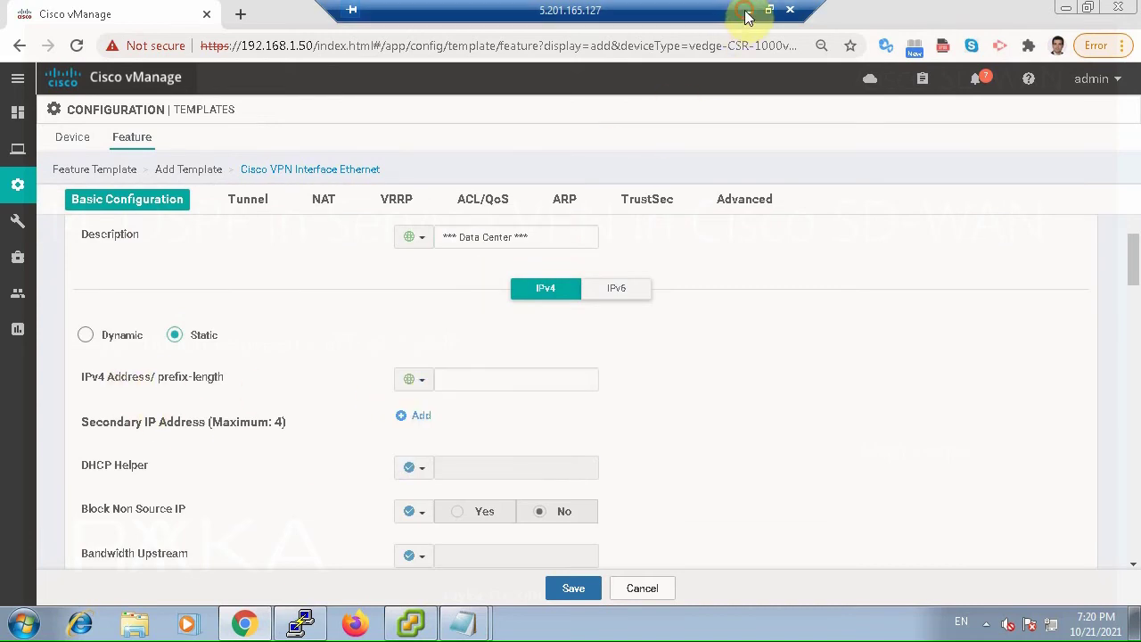
pyautogui.click(749, 10)
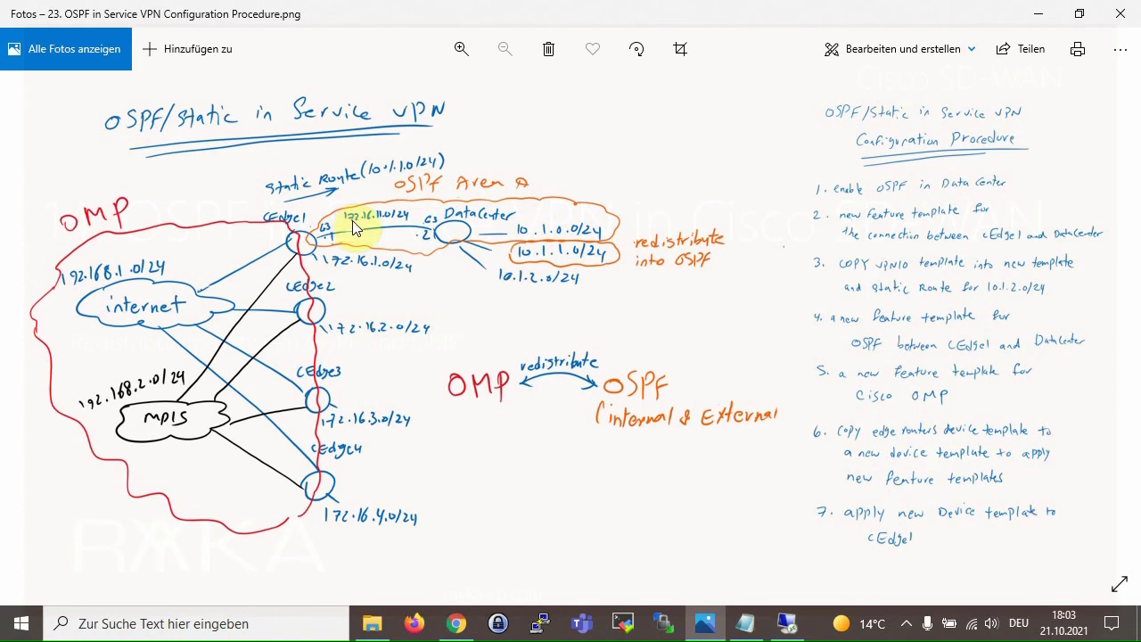
# - Enter 172.16.11.1/24 as the interface IPv4 address and save the template
pyautogui.click(788, 626)
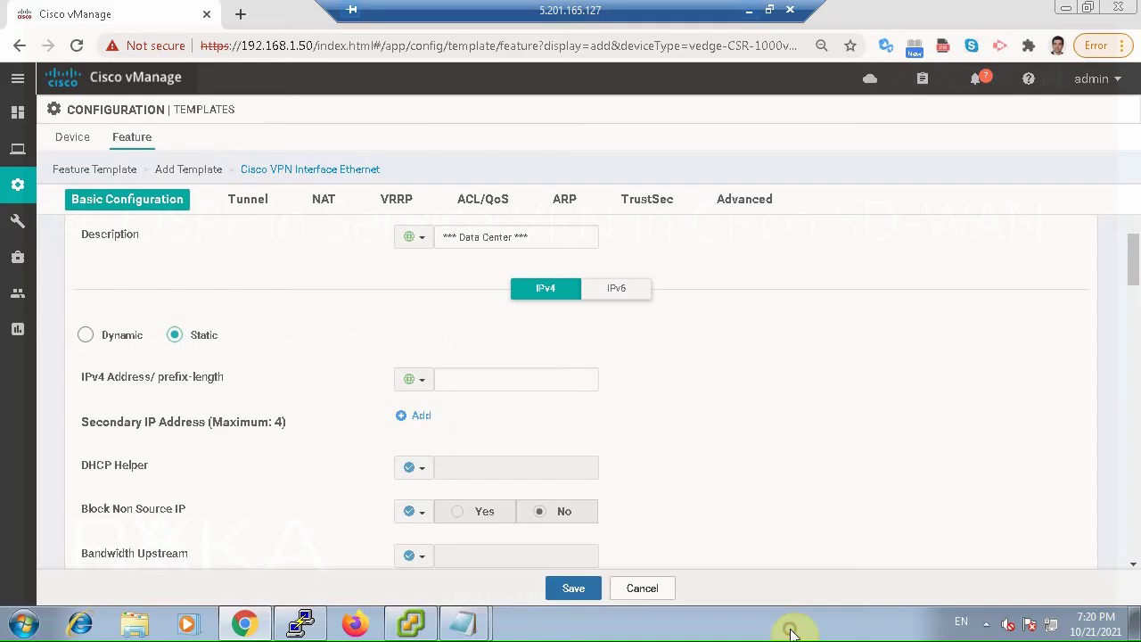
pyautogui.click(469, 377)
pyautogui.write('1')
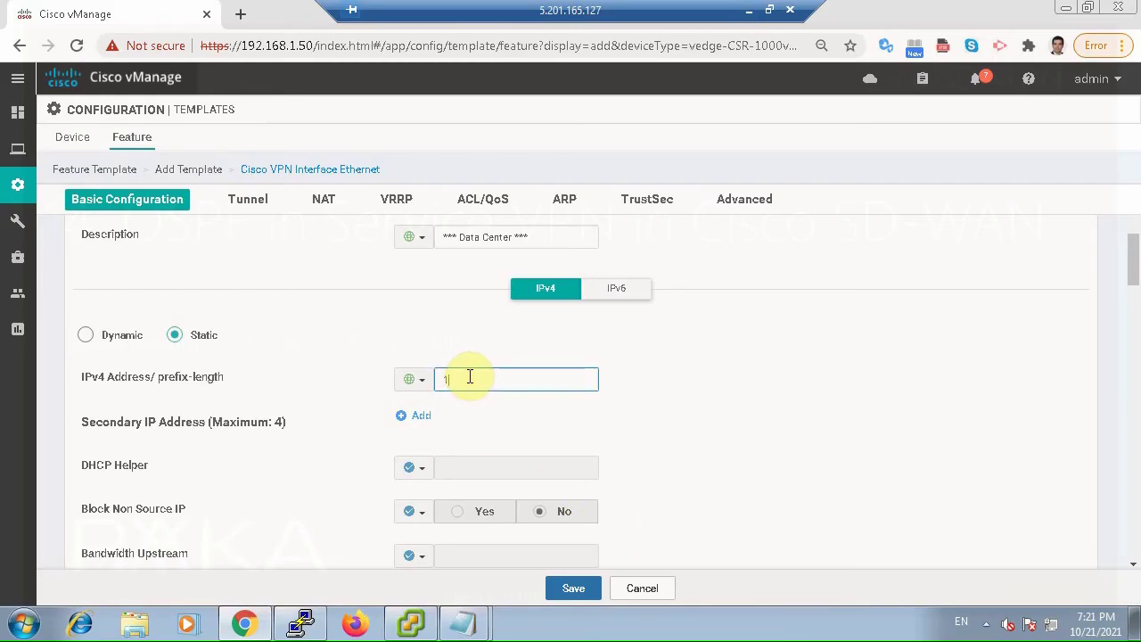
pyautogui.write('72.16.11.1/24')
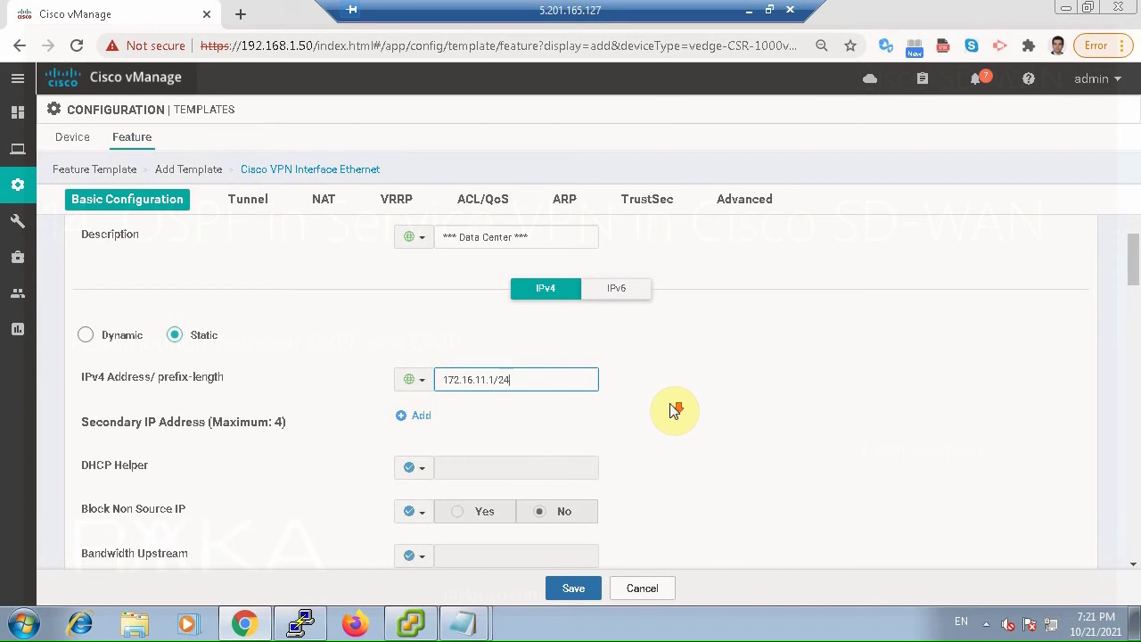
pyautogui.scroll(-1, 675, 410)
pyautogui.click(466, 330)
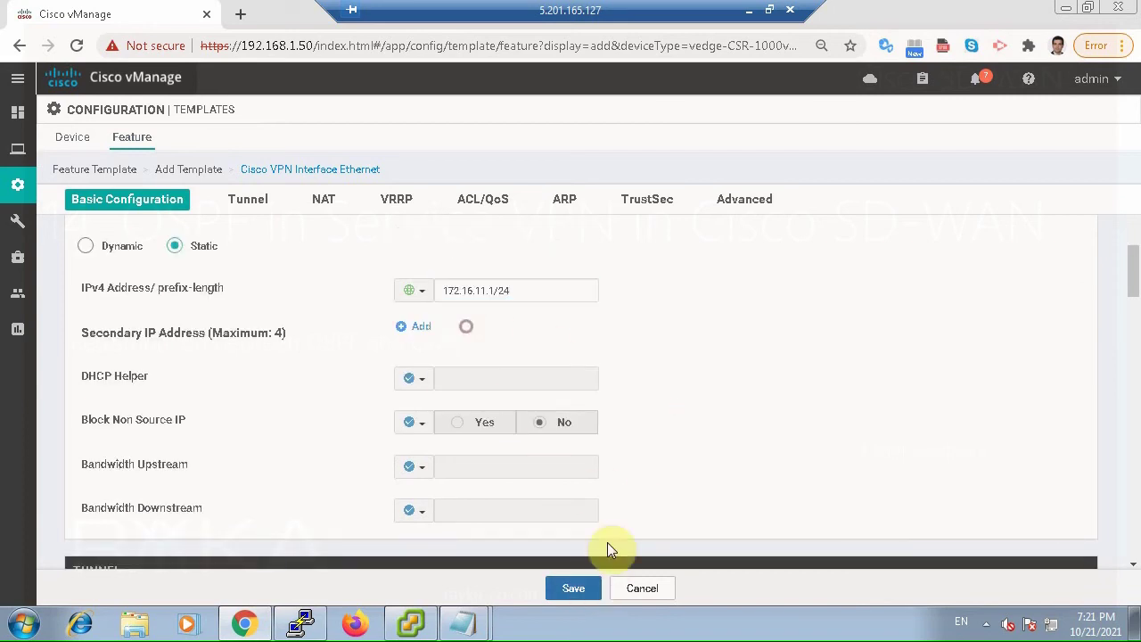
pyautogui.click(573, 589)
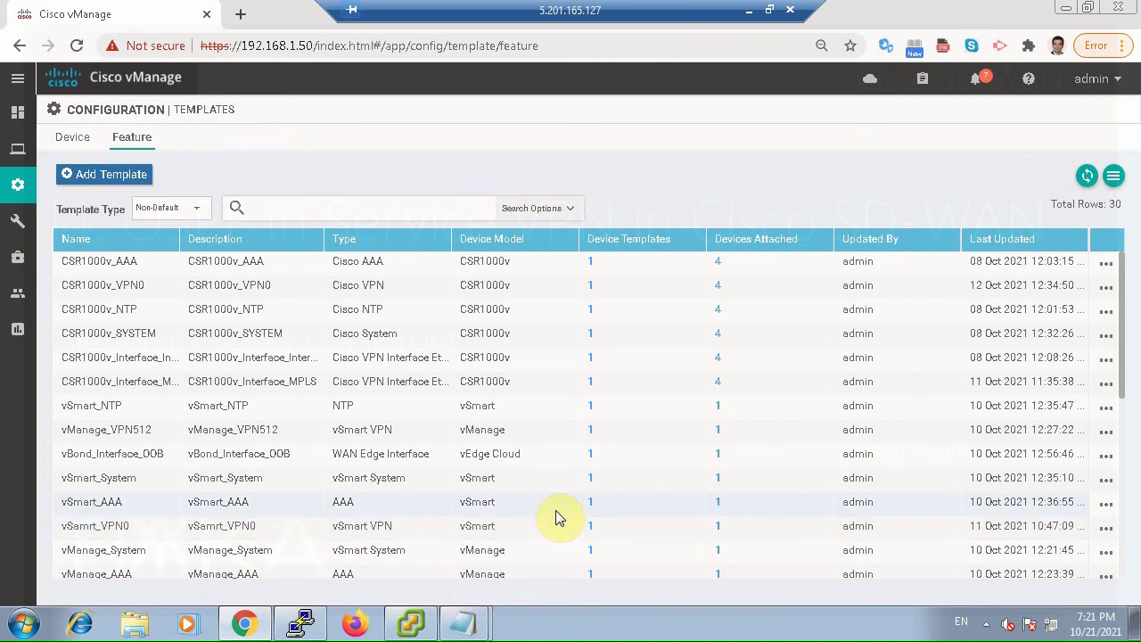
# - Widen the Name column and select the CSR1000v_VPN10 template in the list
pyautogui.scroll(-5, 555, 513)
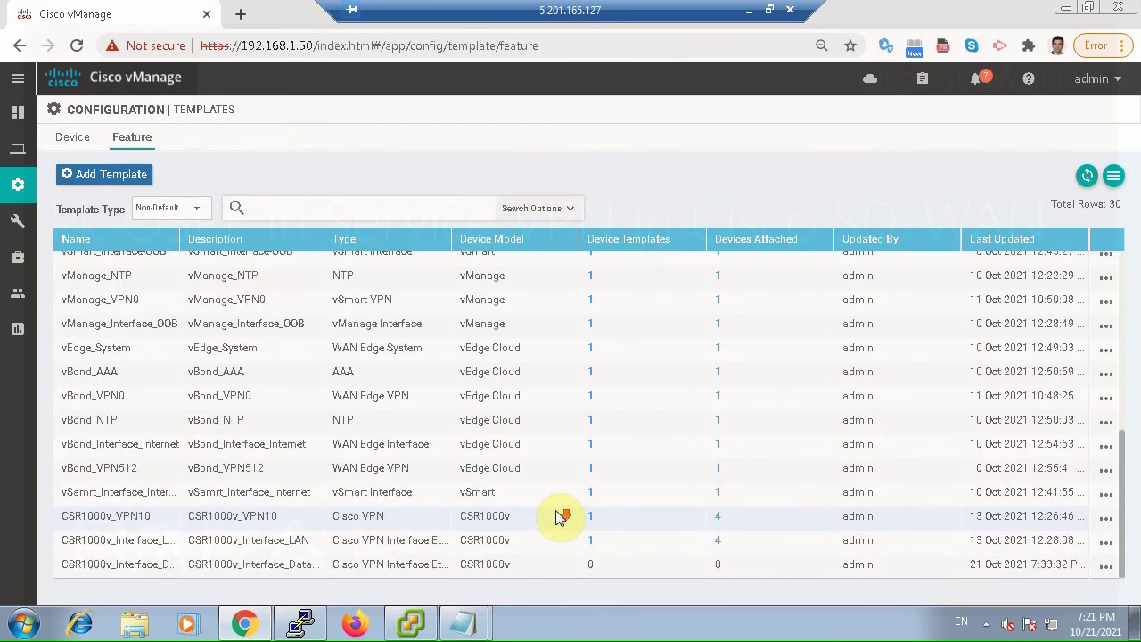
pyautogui.moveTo(179, 239); pyautogui.dragTo(267, 239)
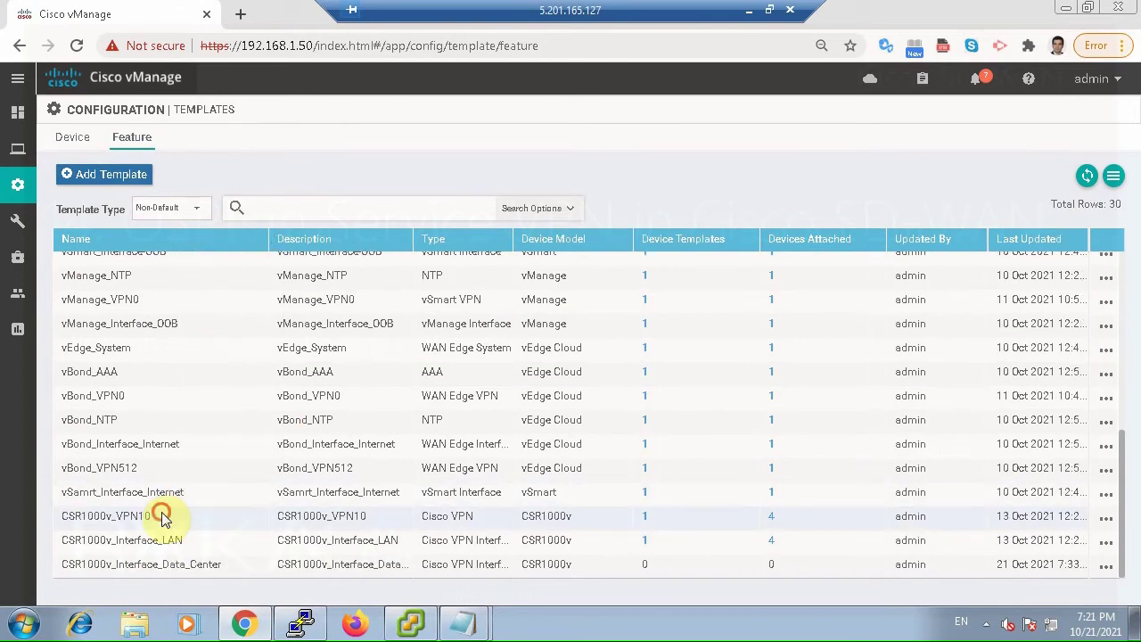
pyautogui.click(162, 515)
pyautogui.click(749, 9)
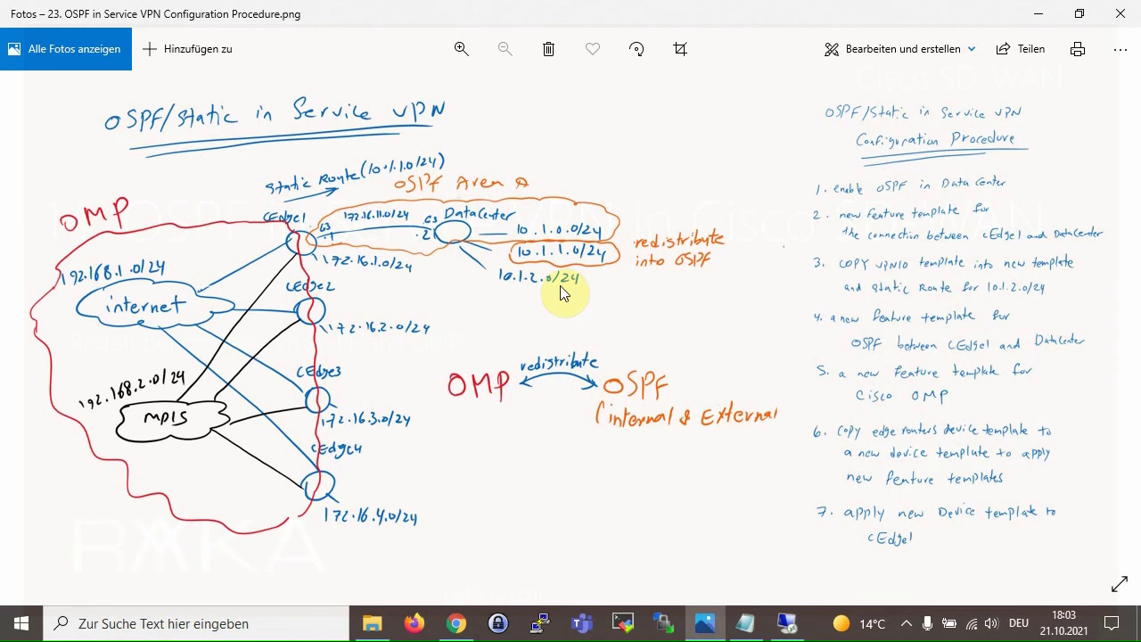
pyautogui.click(786, 627)
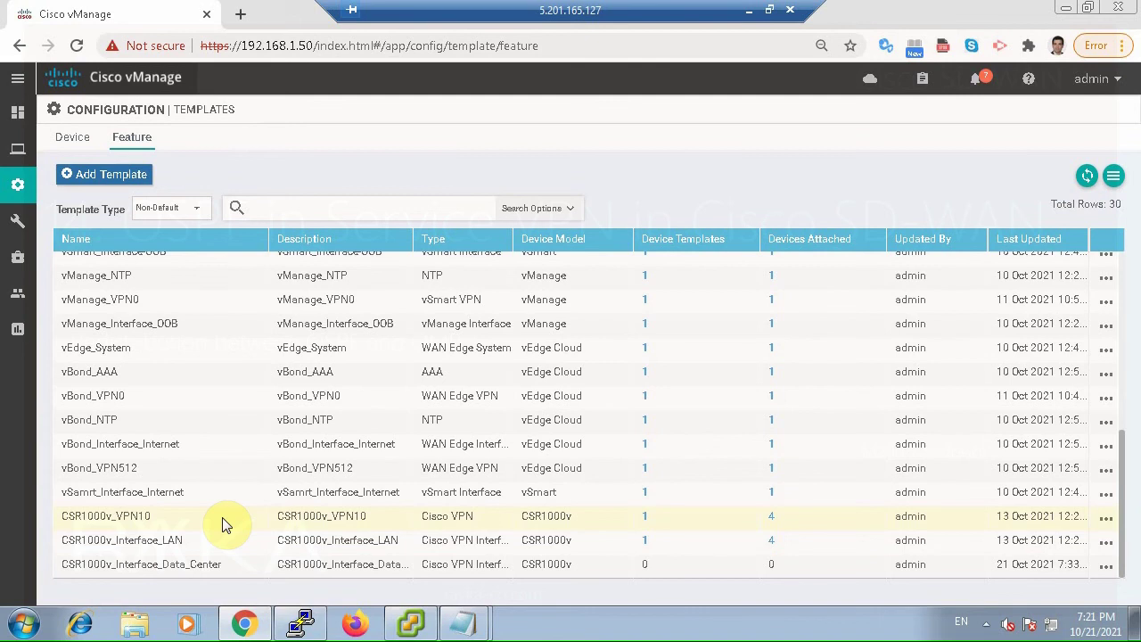
# - Copy CSR1000v_VPN10 as CSR1000v_VPN10_cEdge1, appending _cEdge1 to the description too
pyautogui.click(1105, 519)
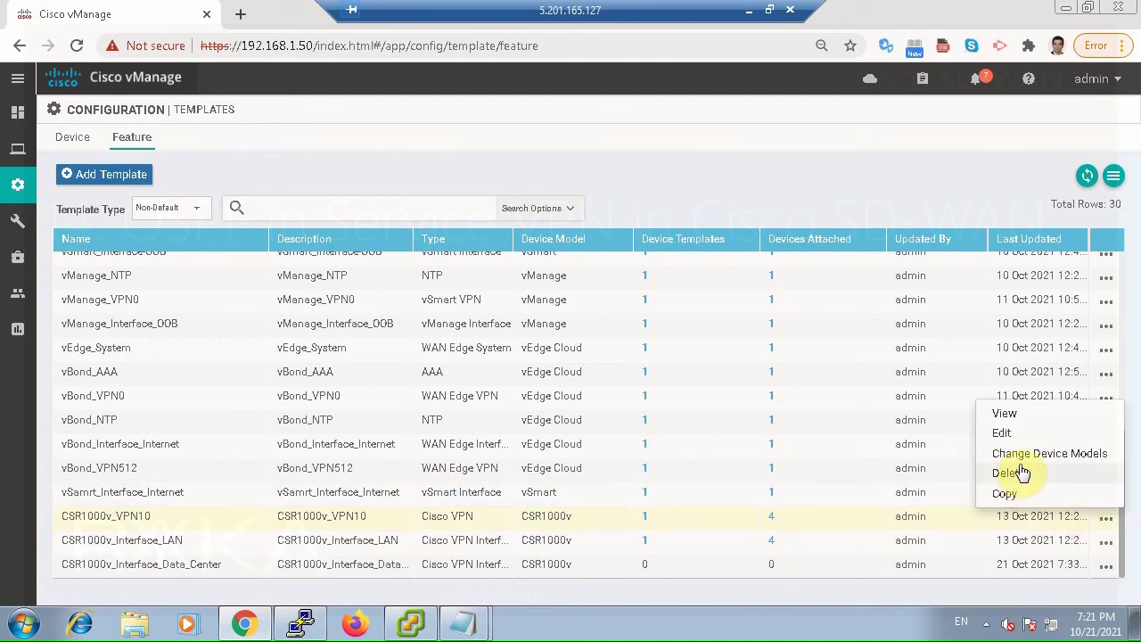
pyautogui.click(1013, 496)
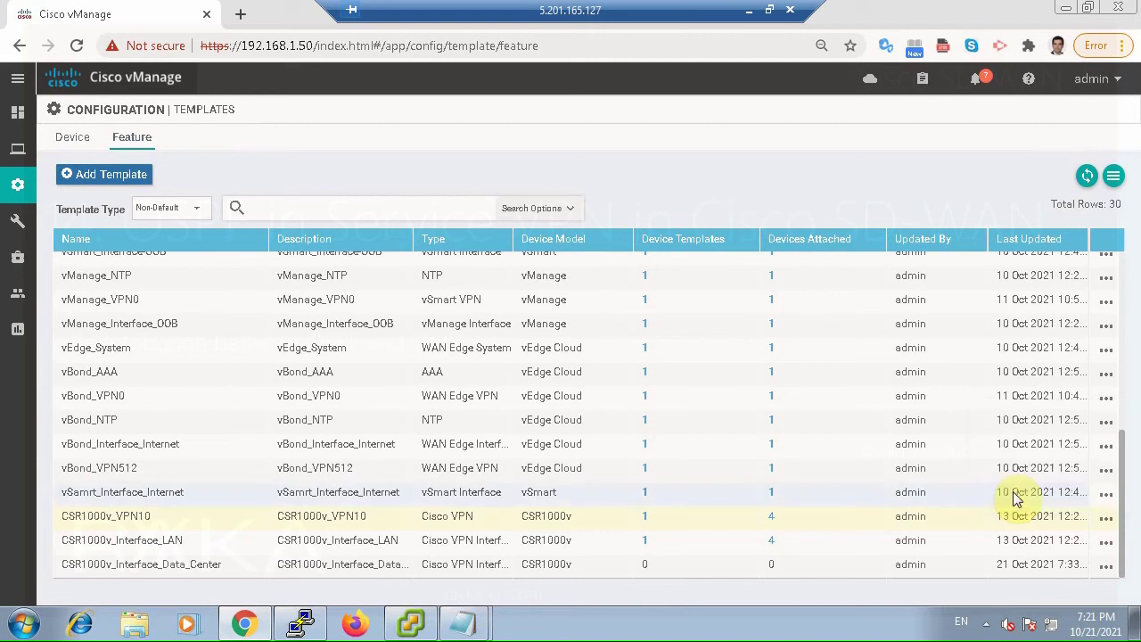
pyautogui.click(513, 279)
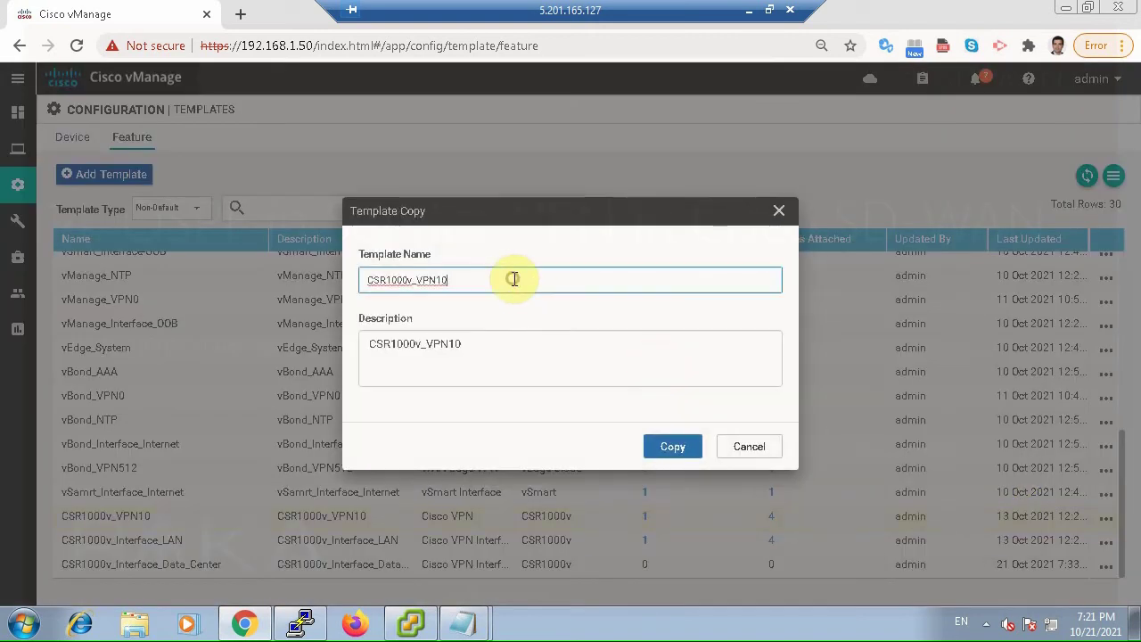
pyautogui.press('BackSpace')
pyautogui.write('_cEdge1')
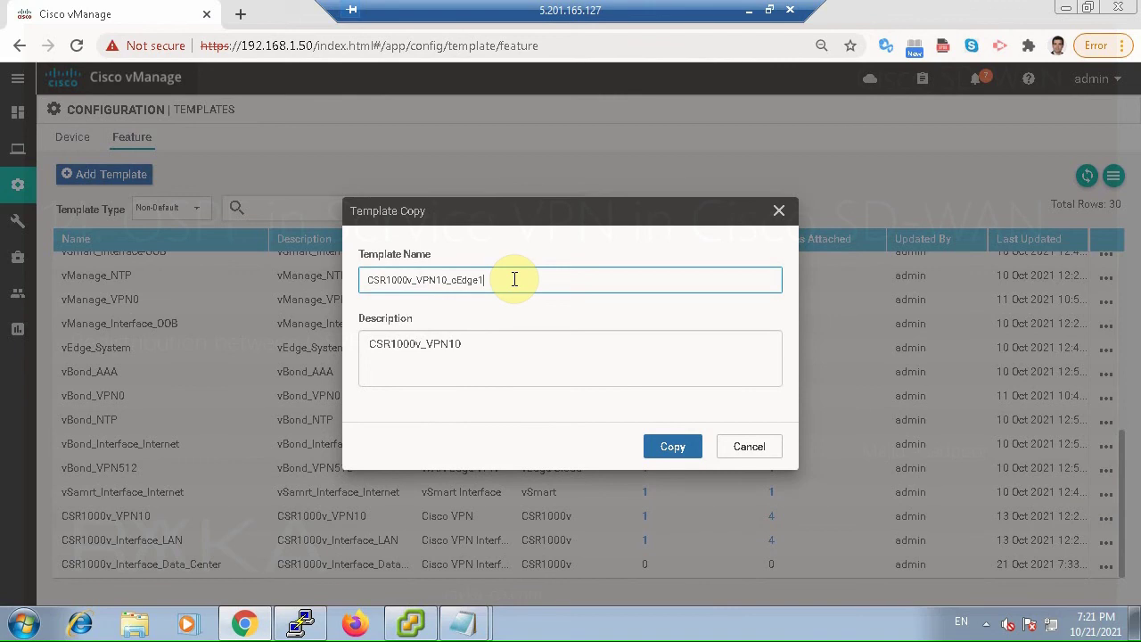
pyautogui.click(476, 342)
pyautogui.write('_')
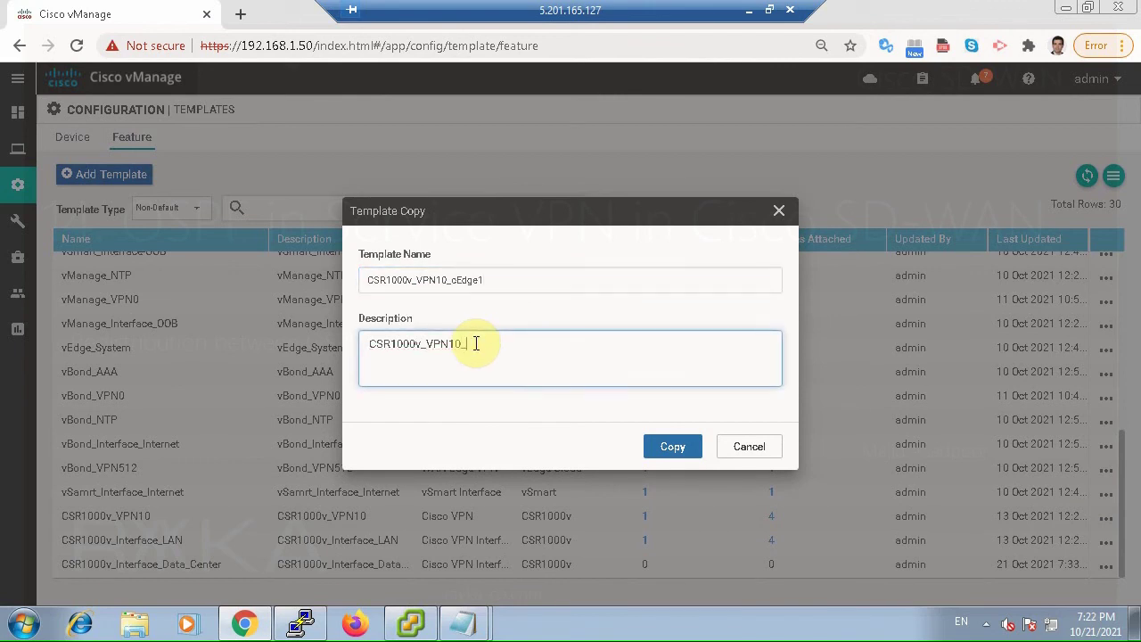
pyautogui.write('cEdge1')
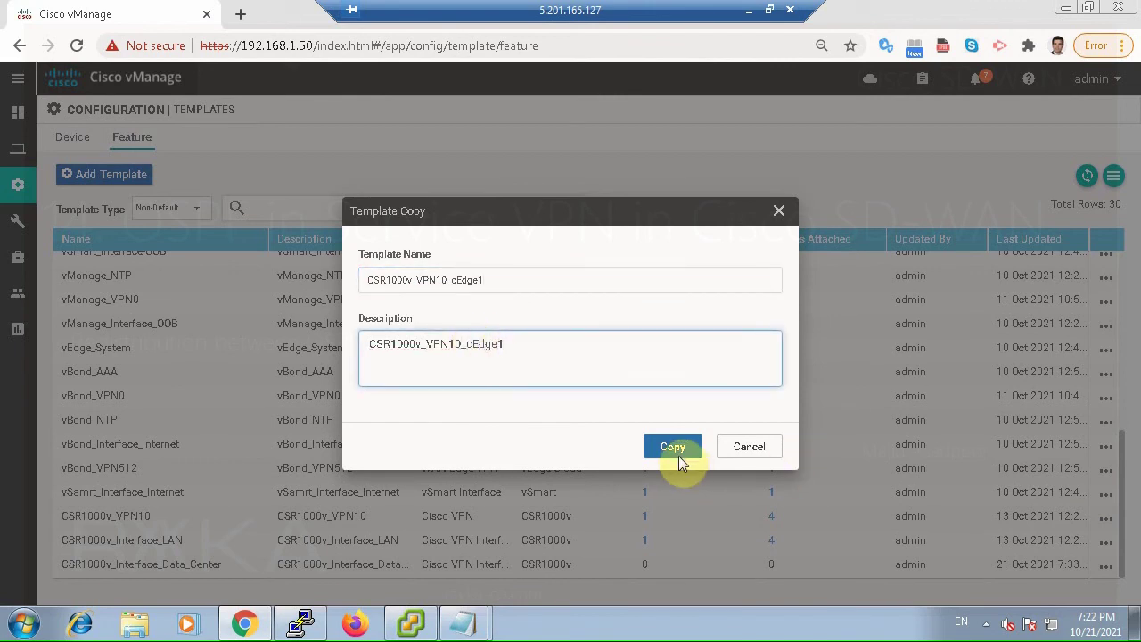
pyautogui.click(678, 448)
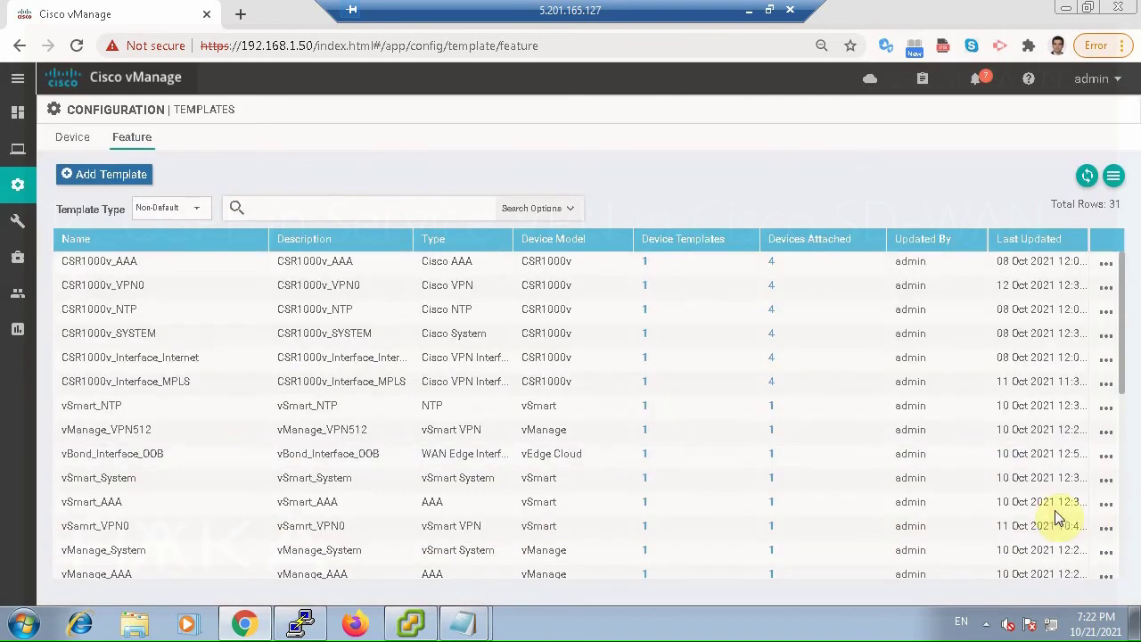
# - Edit the CSR1000v_VPN10_cEdge1 template and go to its IPv4 Route section
pyautogui.scroll(-5, 873, 486)
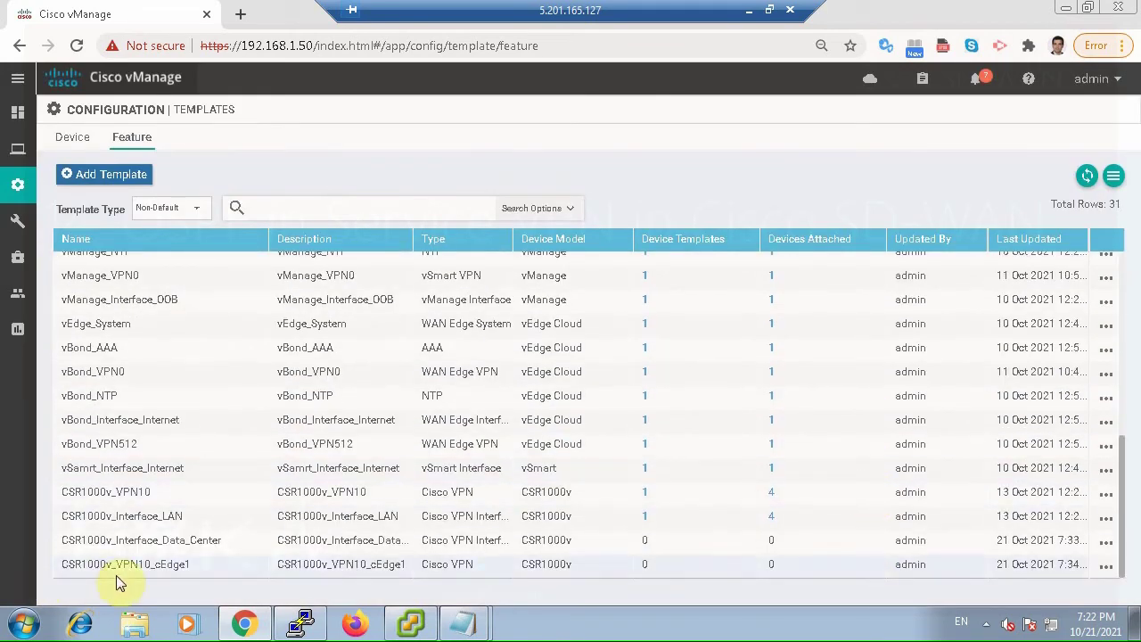
pyautogui.click(1105, 565)
pyautogui.click(1015, 479)
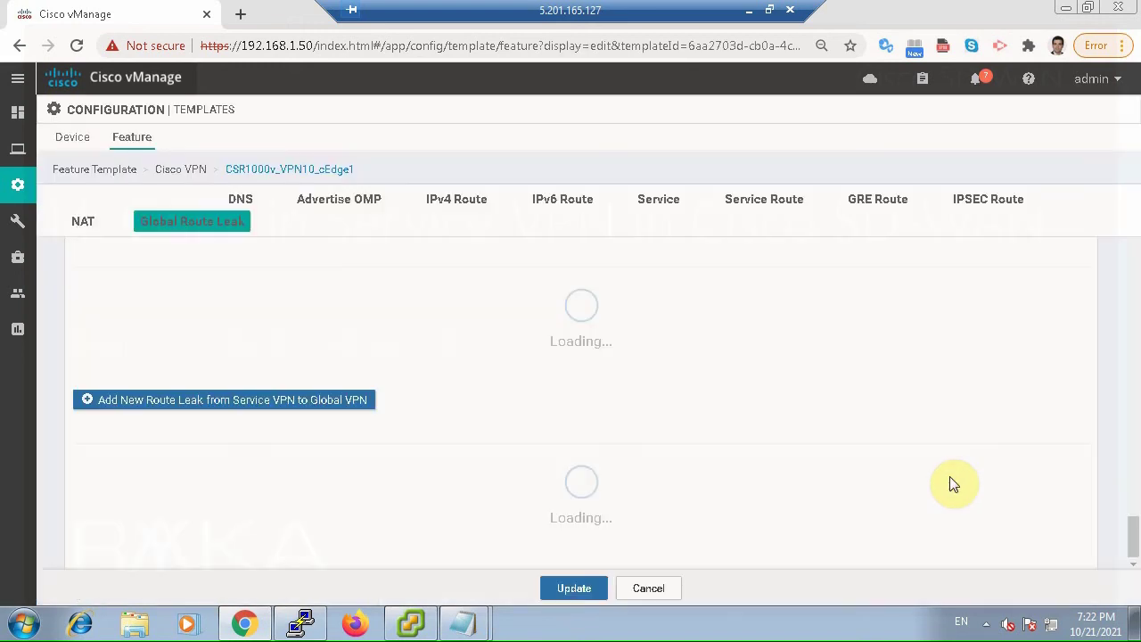
pyautogui.scroll(15, 874, 465)
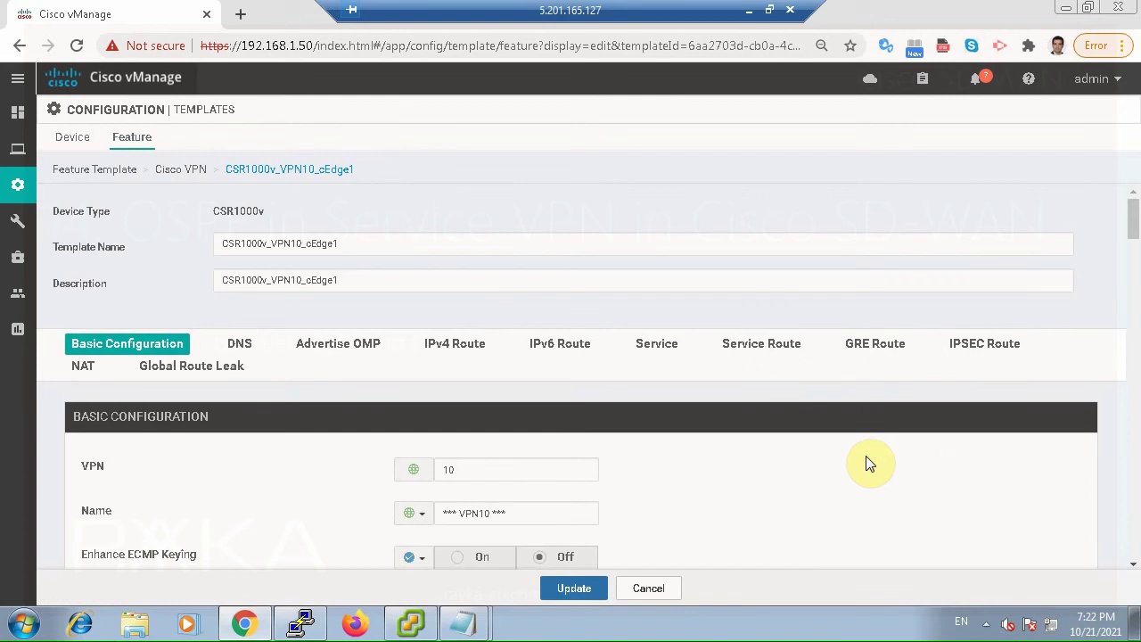
pyautogui.scroll(-4, 769, 446)
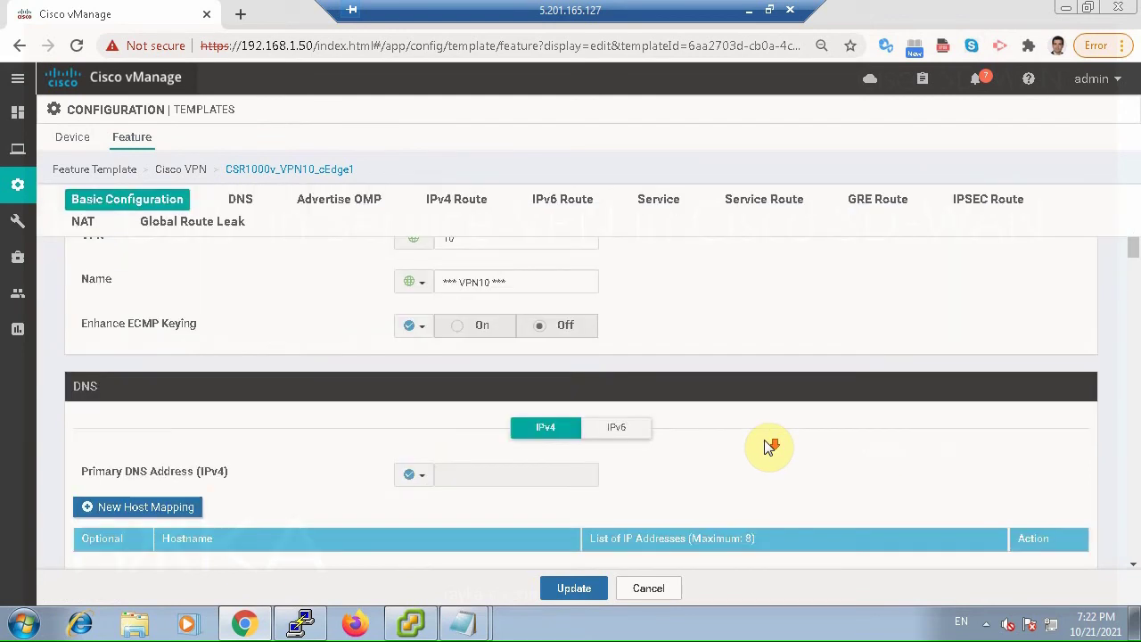
pyautogui.scroll(3, 769, 447)
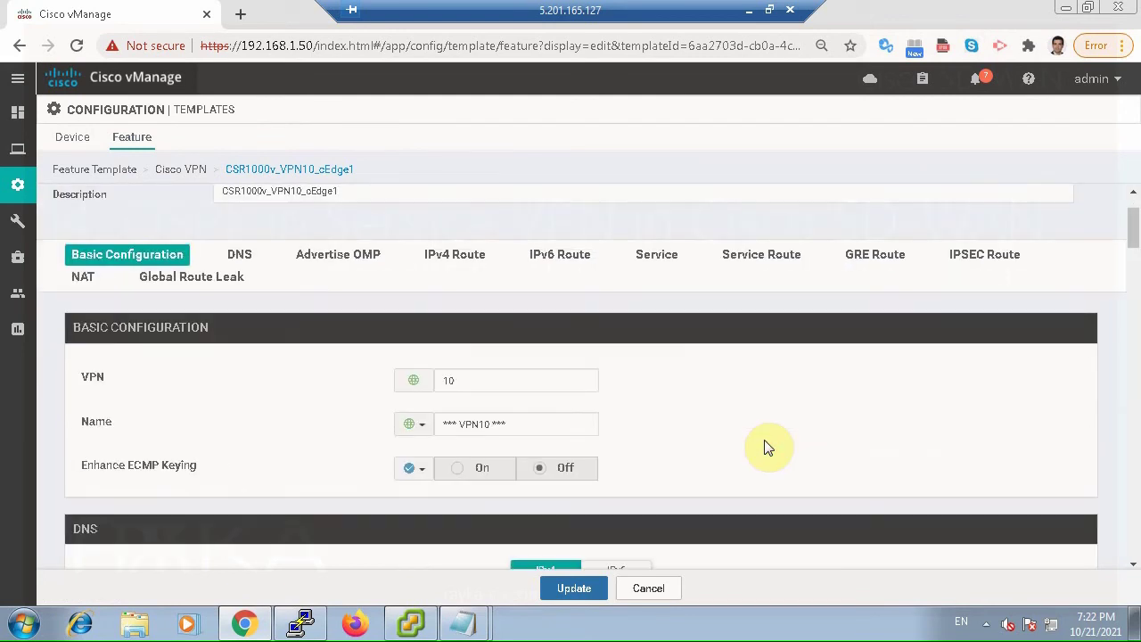
pyautogui.click(465, 255)
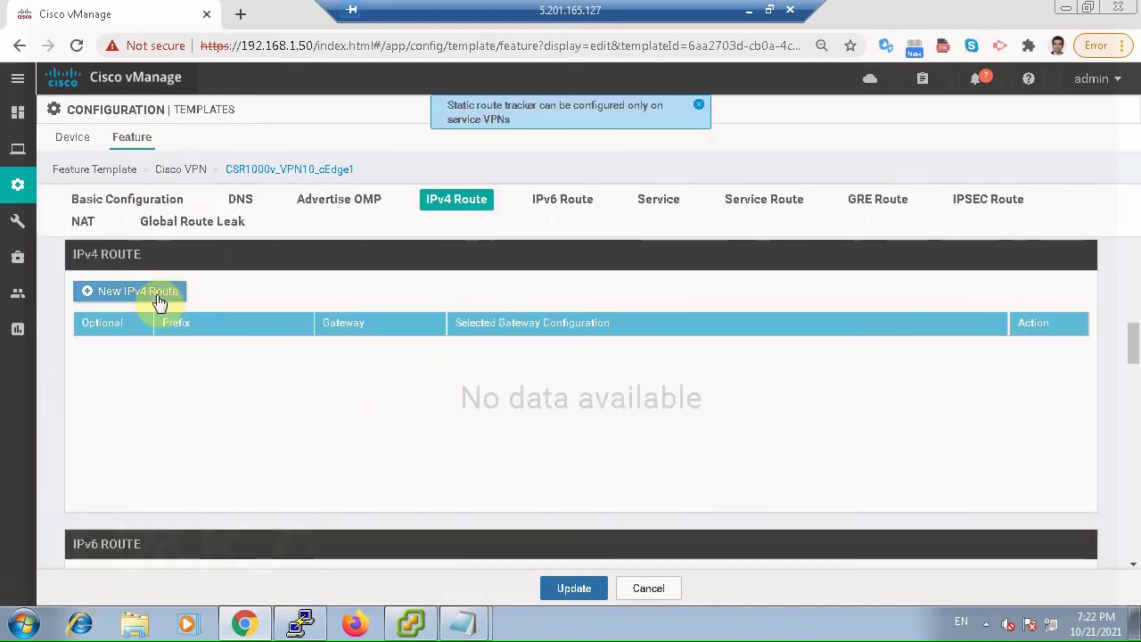
# - Add static route 10.1.2.0/24 via next hop 172.16.11.2 and update the cEdge1 template
pyautogui.click(161, 293)
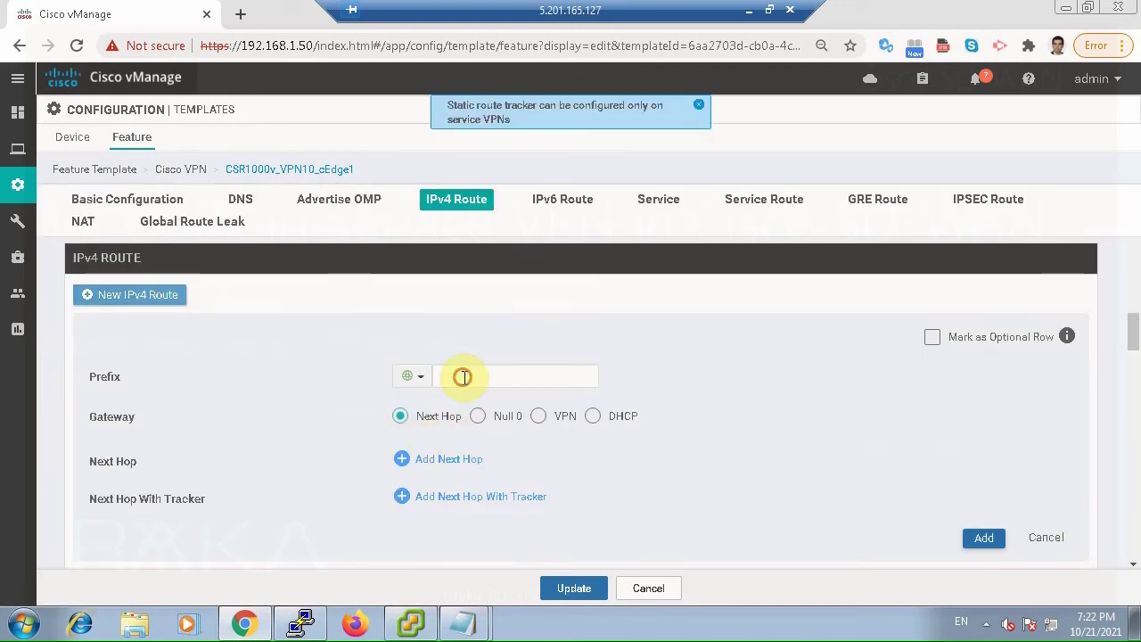
pyautogui.click(464, 377)
pyautogui.write('10.1.1')
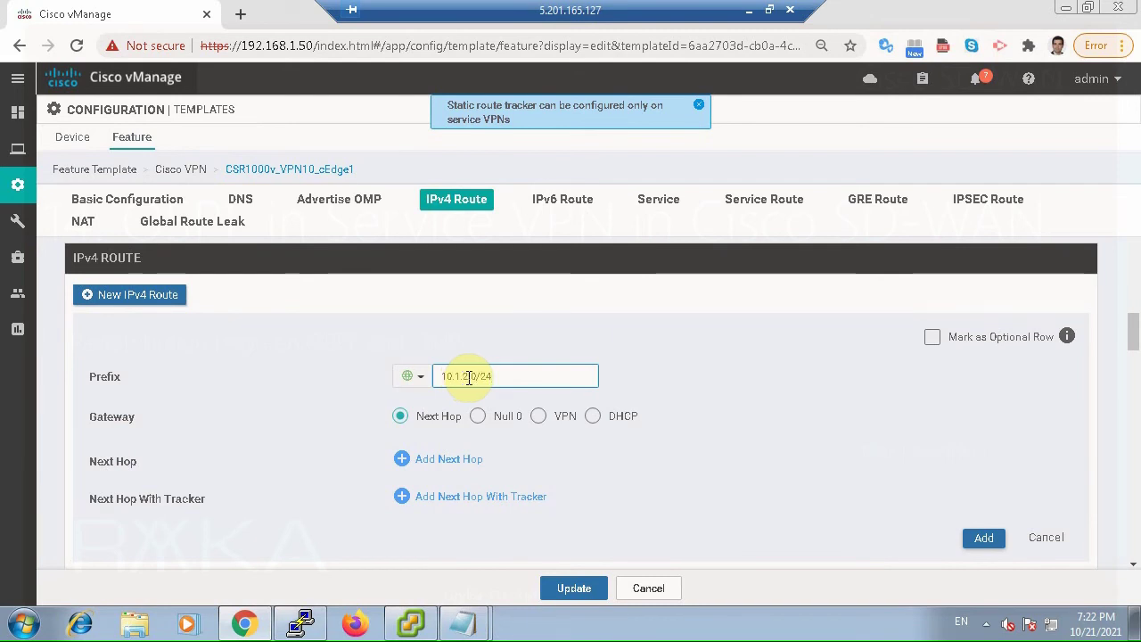
pyautogui.click(466, 461)
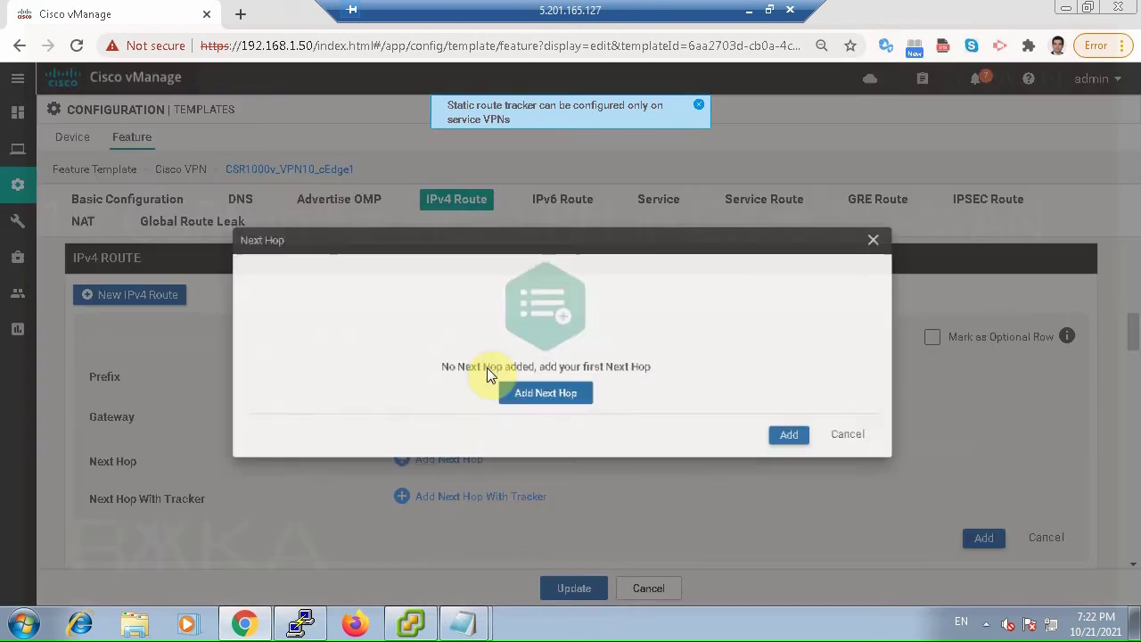
pyautogui.click(578, 392)
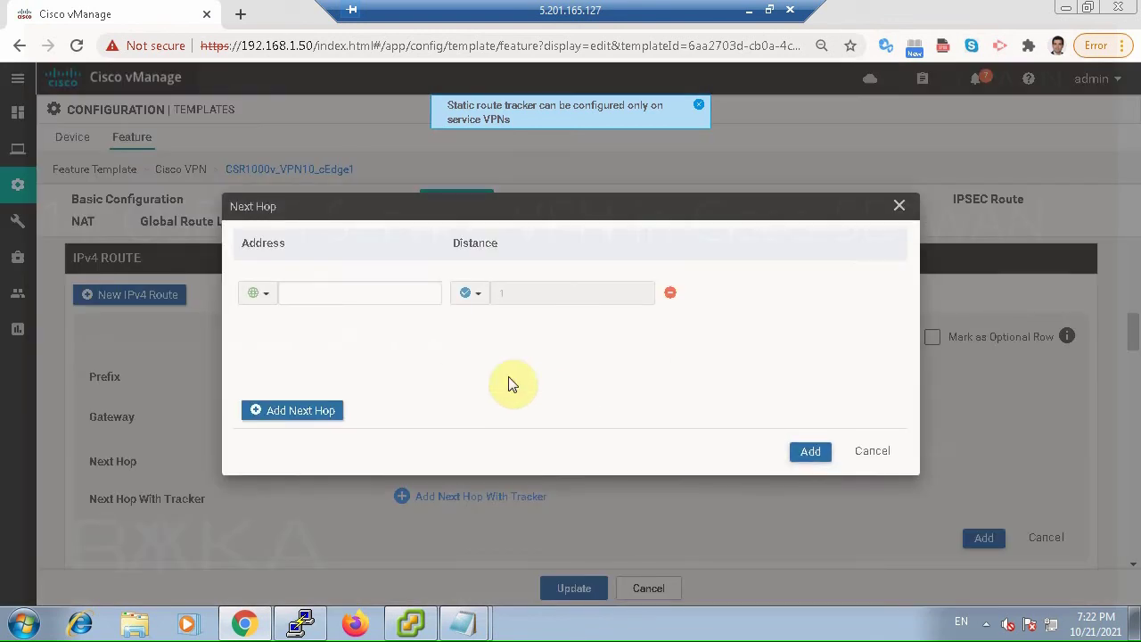
pyautogui.click(335, 298)
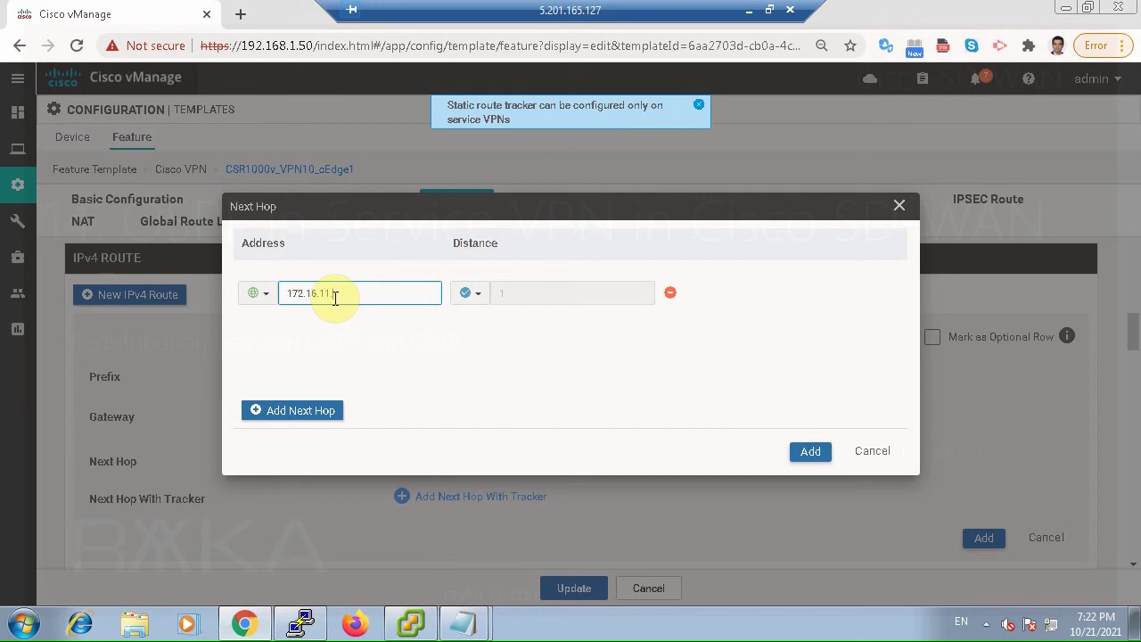
pyautogui.click(807, 451)
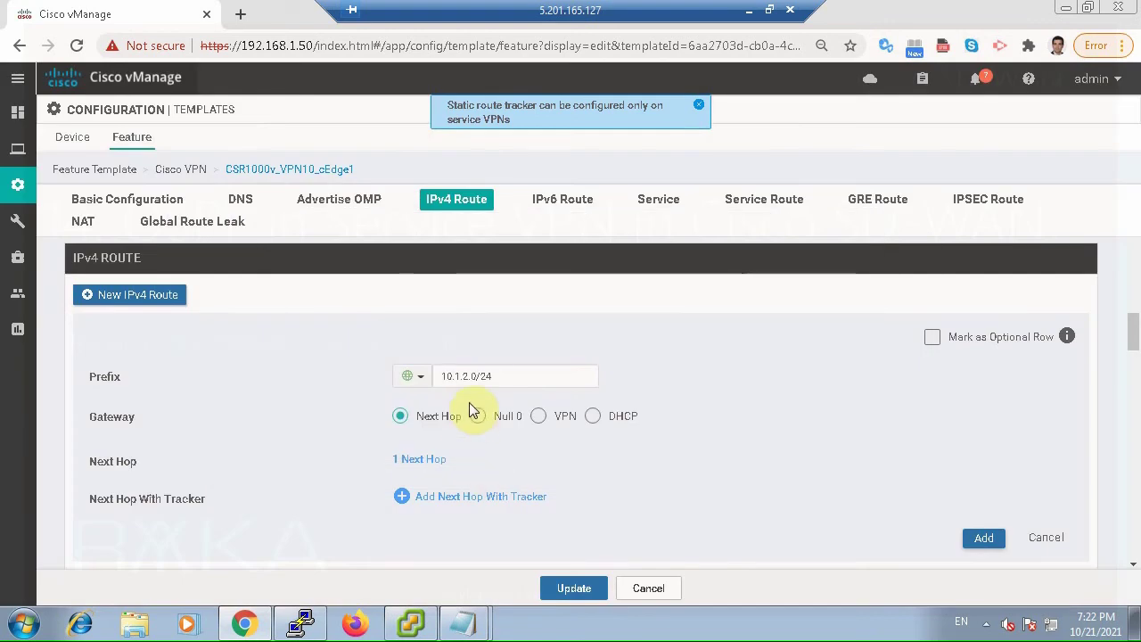
pyautogui.click(979, 540)
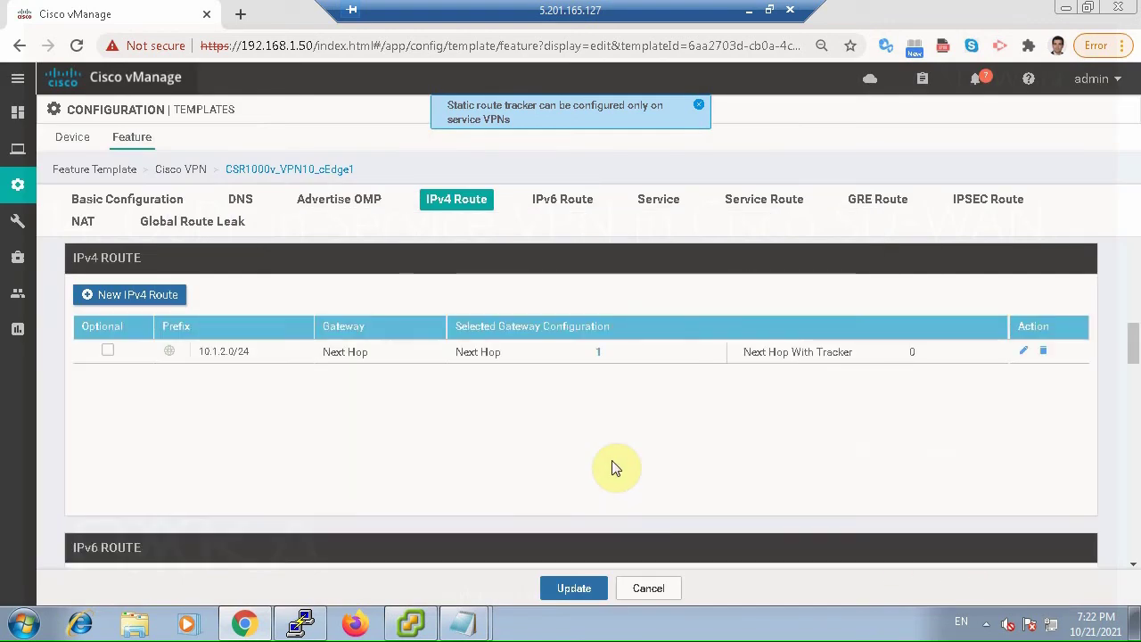
pyautogui.click(575, 590)
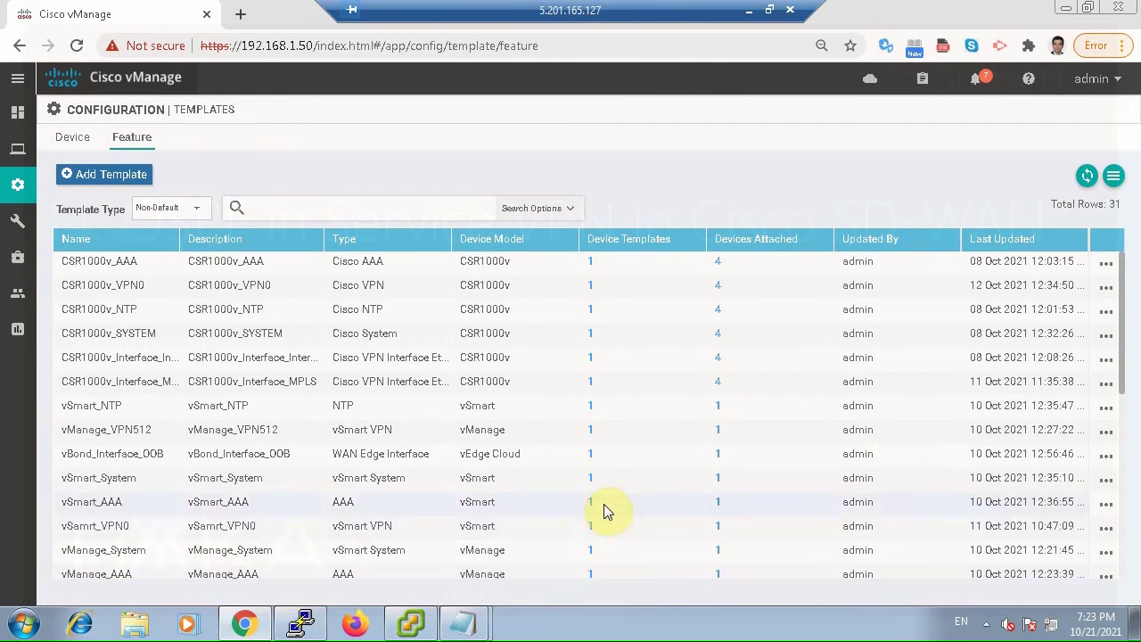
# - Add a feature template for the CSR1000v model using the Cisco OSPF type
pyautogui.click(115, 174)
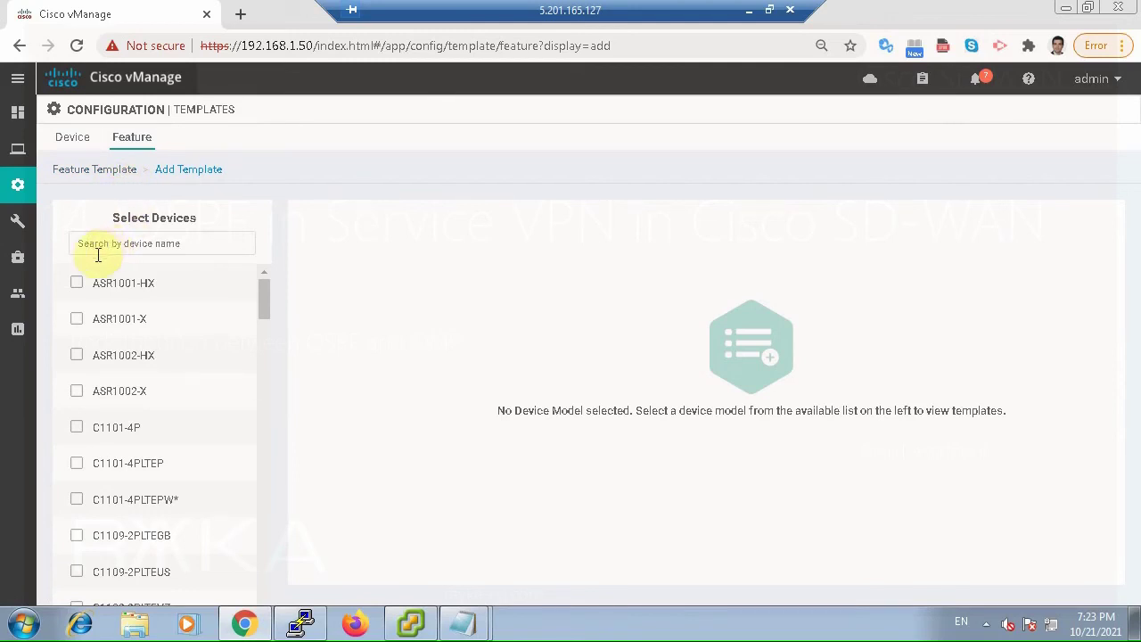
pyautogui.click(114, 245)
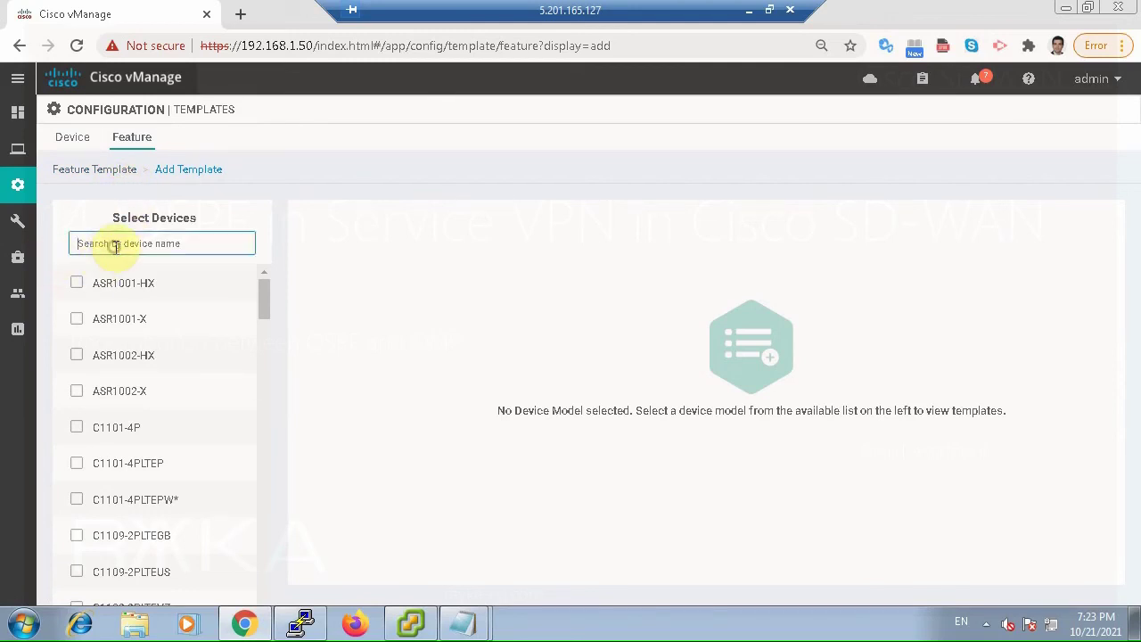
pyautogui.write('csr')
pyautogui.click(77, 283)
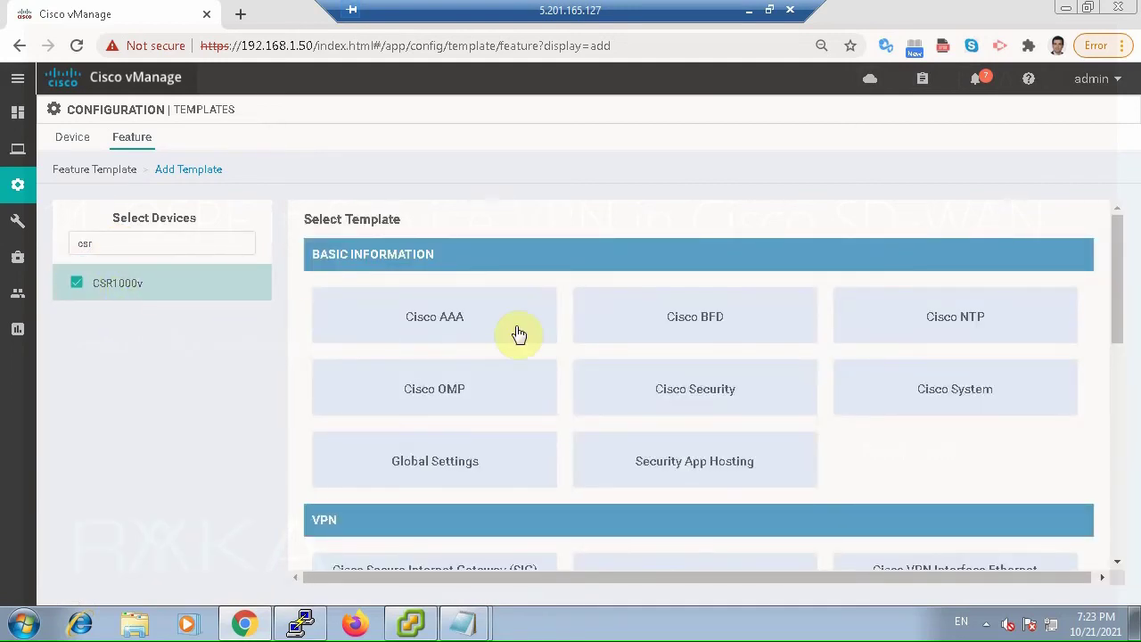
pyautogui.click(1119, 420)
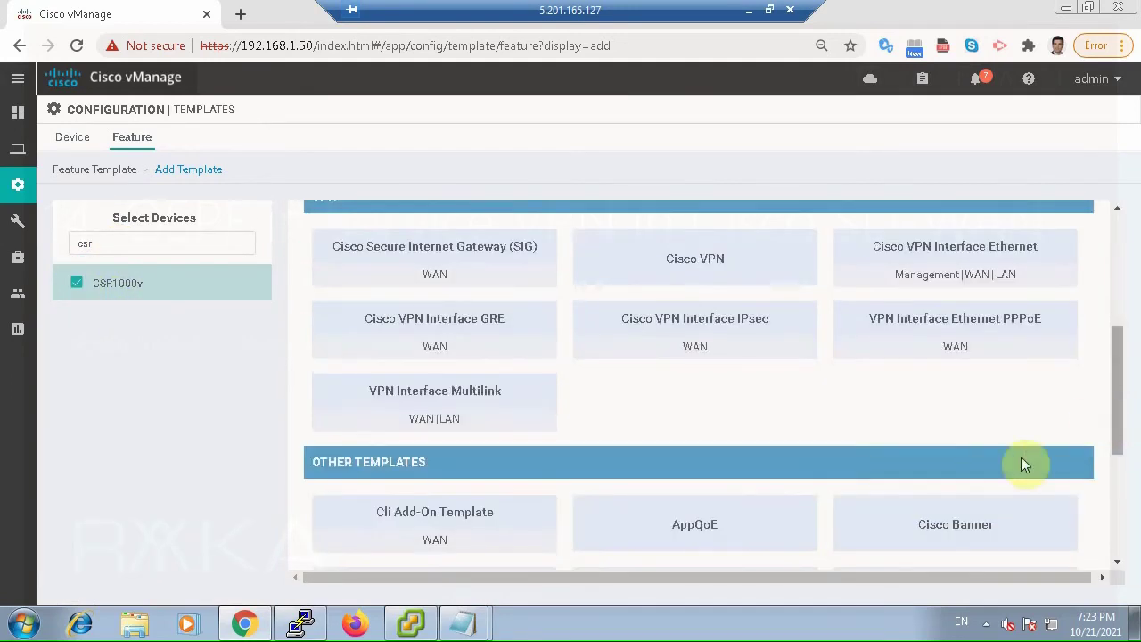
pyautogui.scroll(-2, 937, 494)
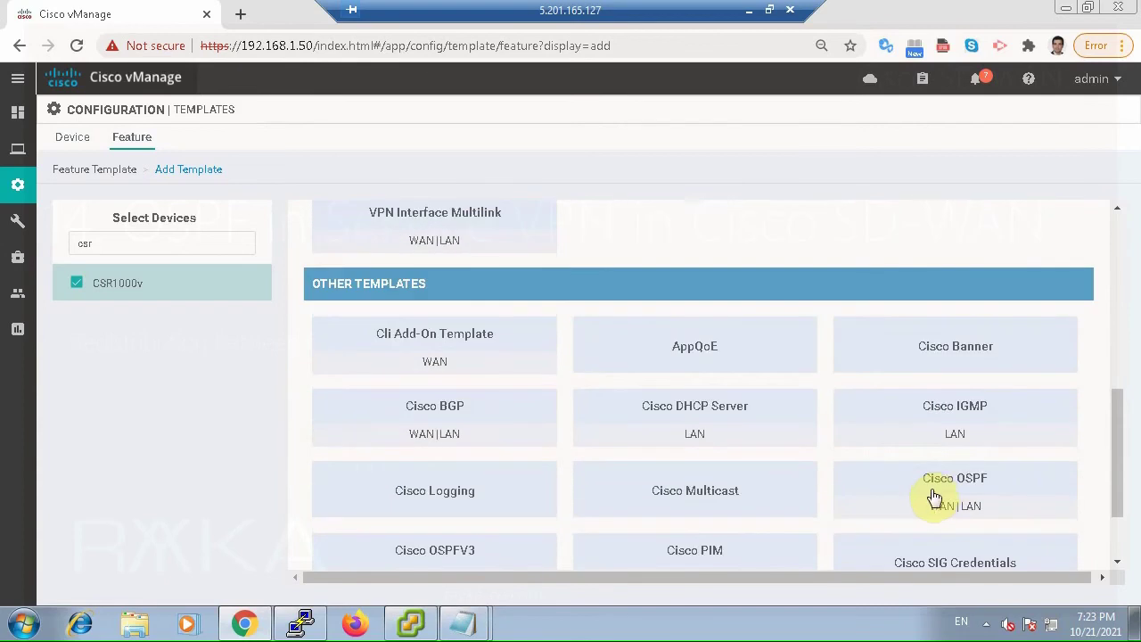
pyautogui.click(936, 484)
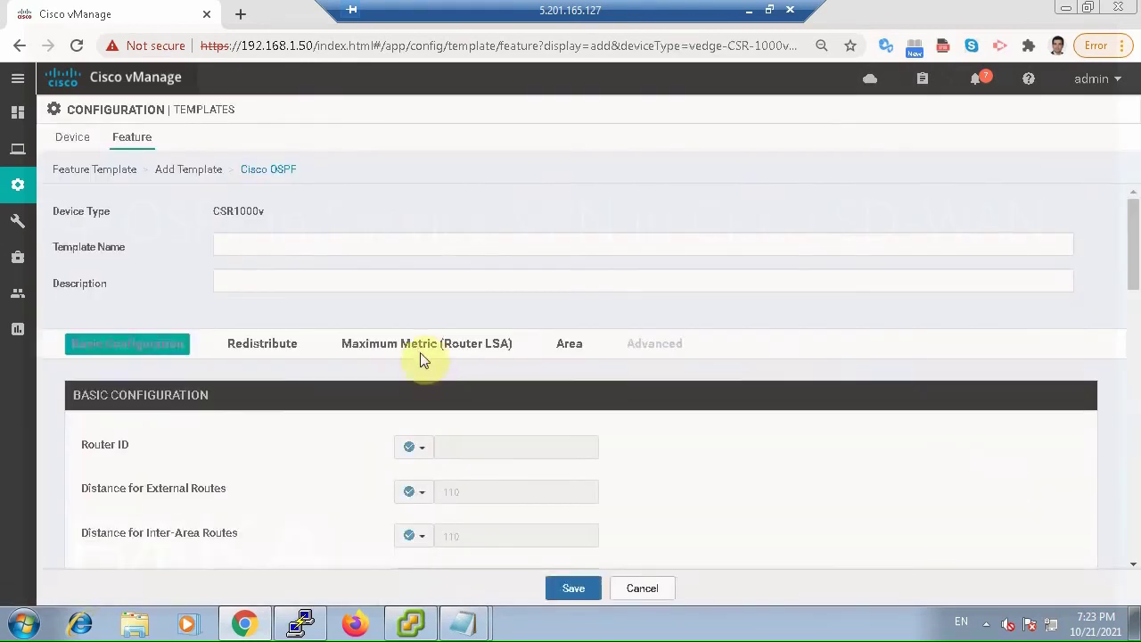
# - Name the template CSR1000v_VPN10_OSPF and reuse the name as its description
pyautogui.click(337, 243)
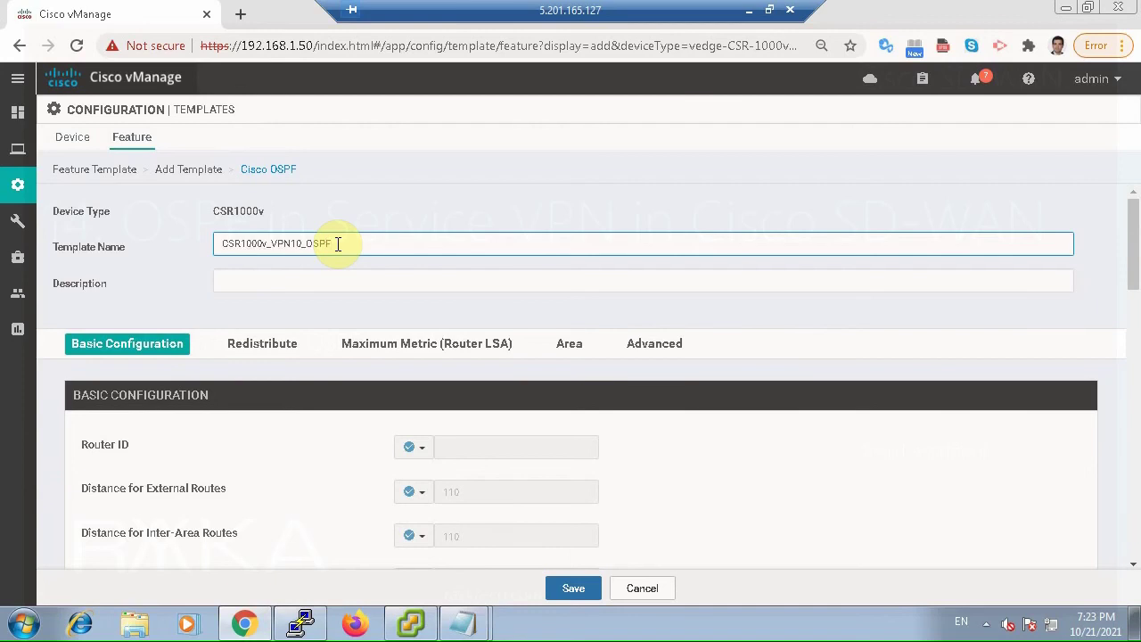
pyautogui.doubleClick(338, 243)
pyautogui.hotkey('ctrl', 'c')
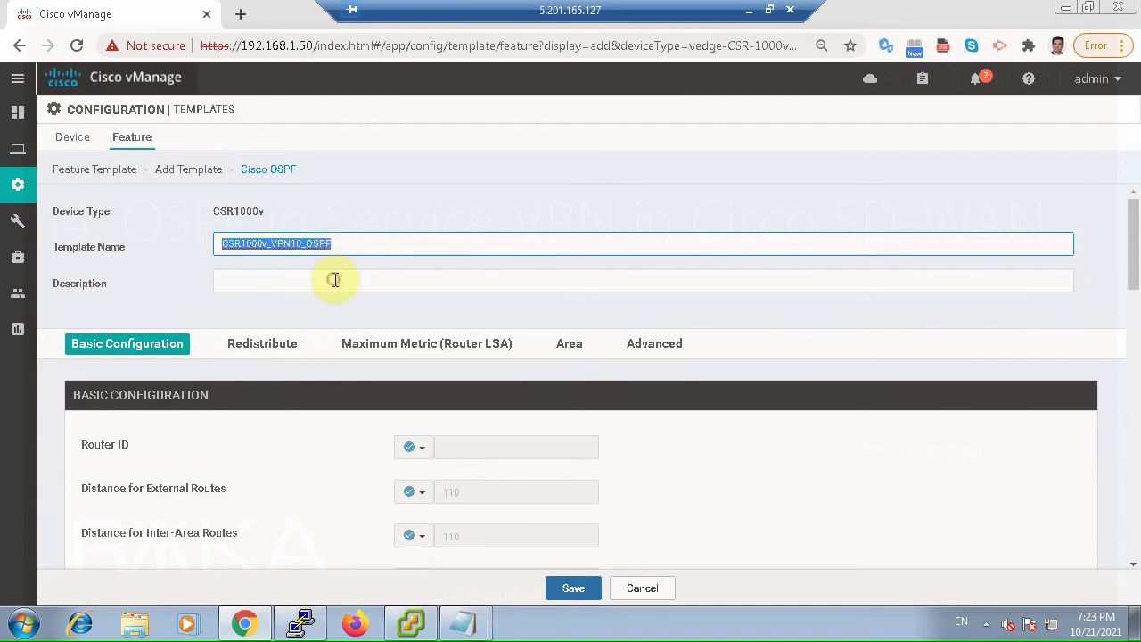
pyautogui.click(335, 280)
pyautogui.hotkey('ctrl', 'v')
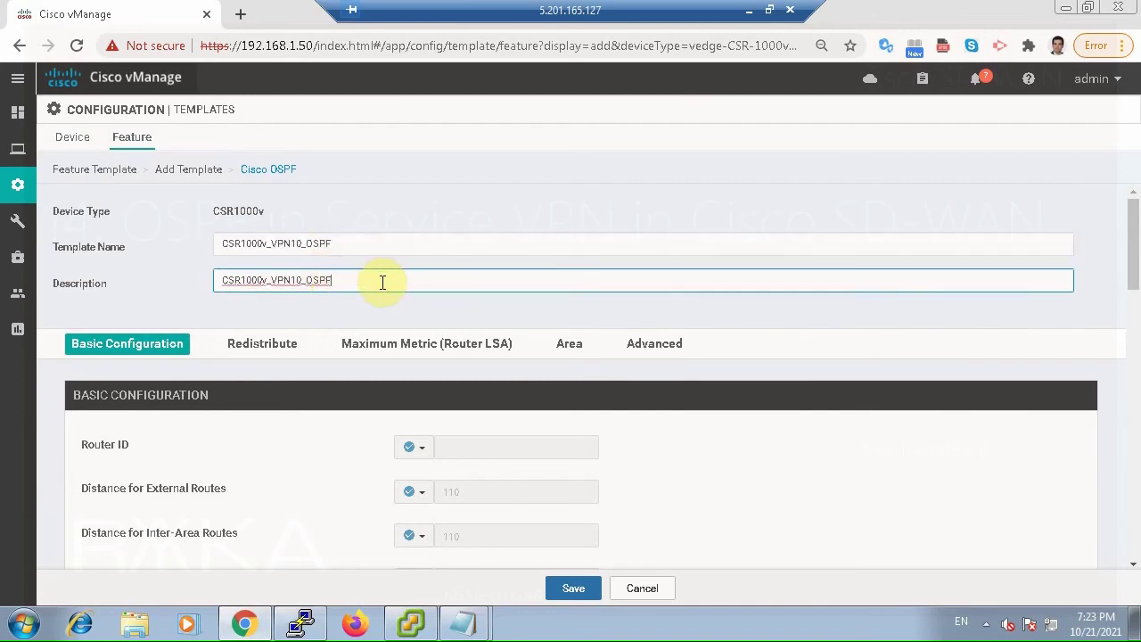
pyautogui.scroll(-1, 381, 282)
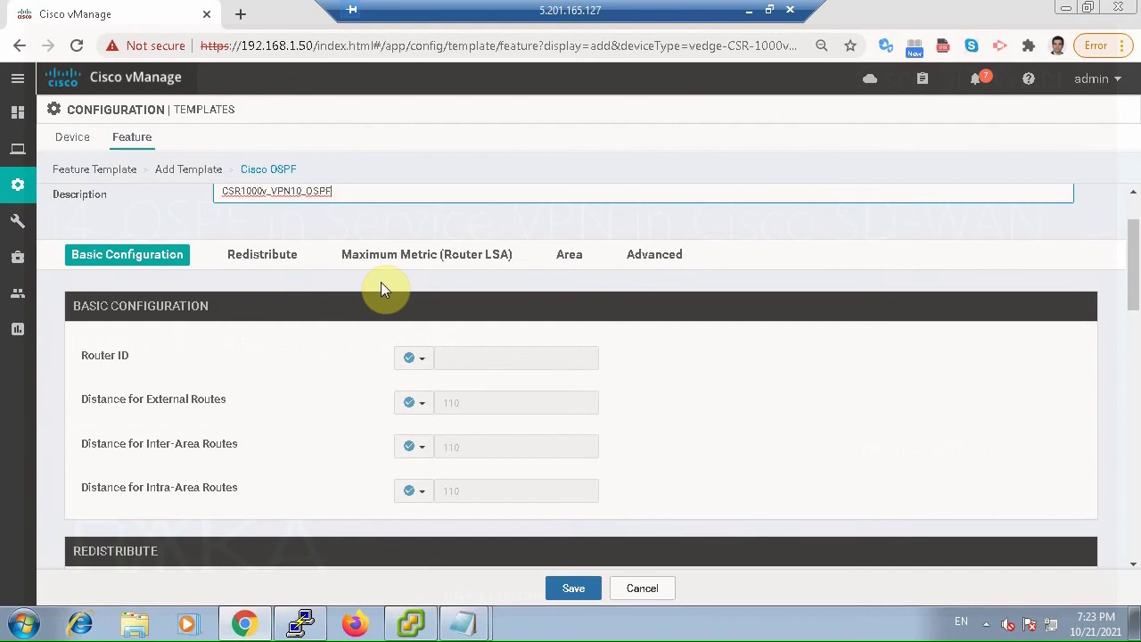
# - Define OSPF area 0 with interface GigabitEthernet3
pyautogui.click(571, 256)
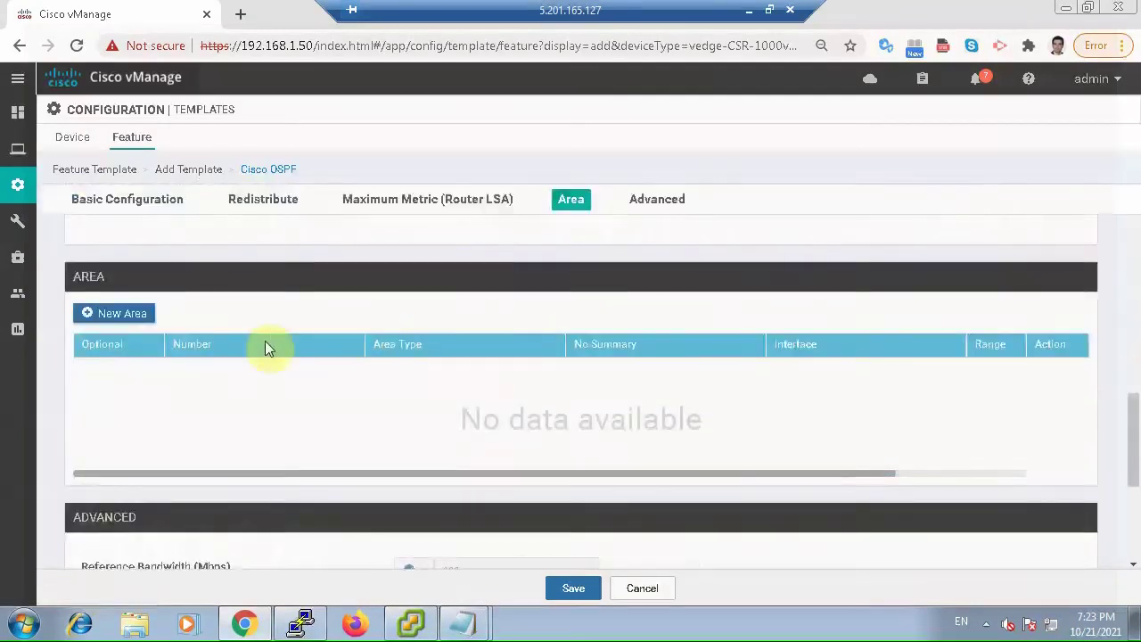
pyautogui.click(133, 312)
pyautogui.click(448, 372)
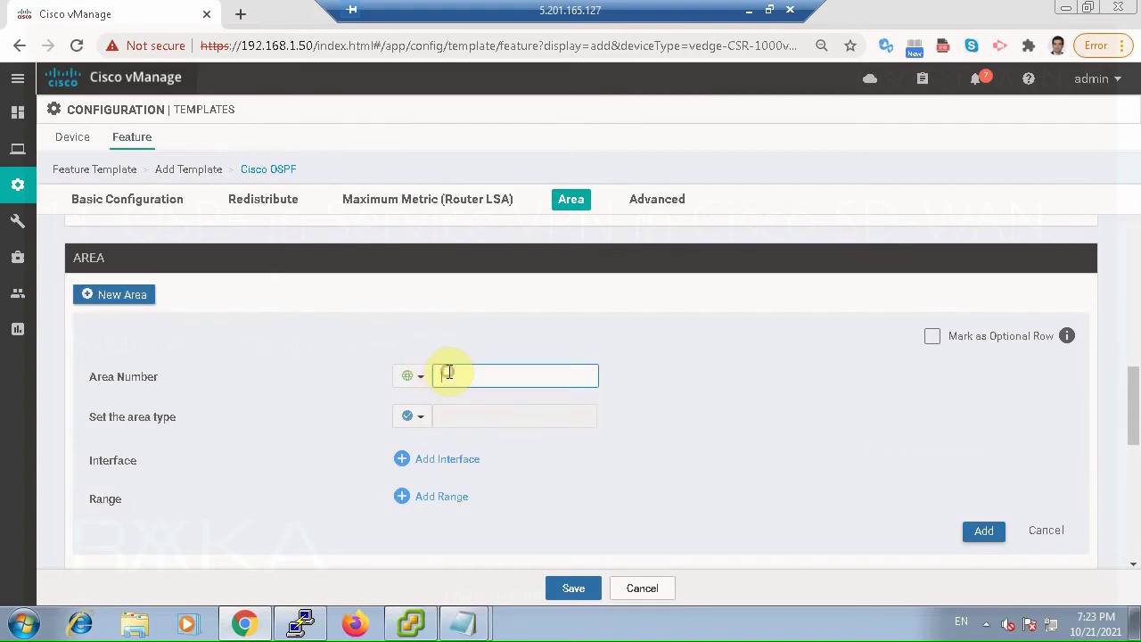
pyautogui.write('0')
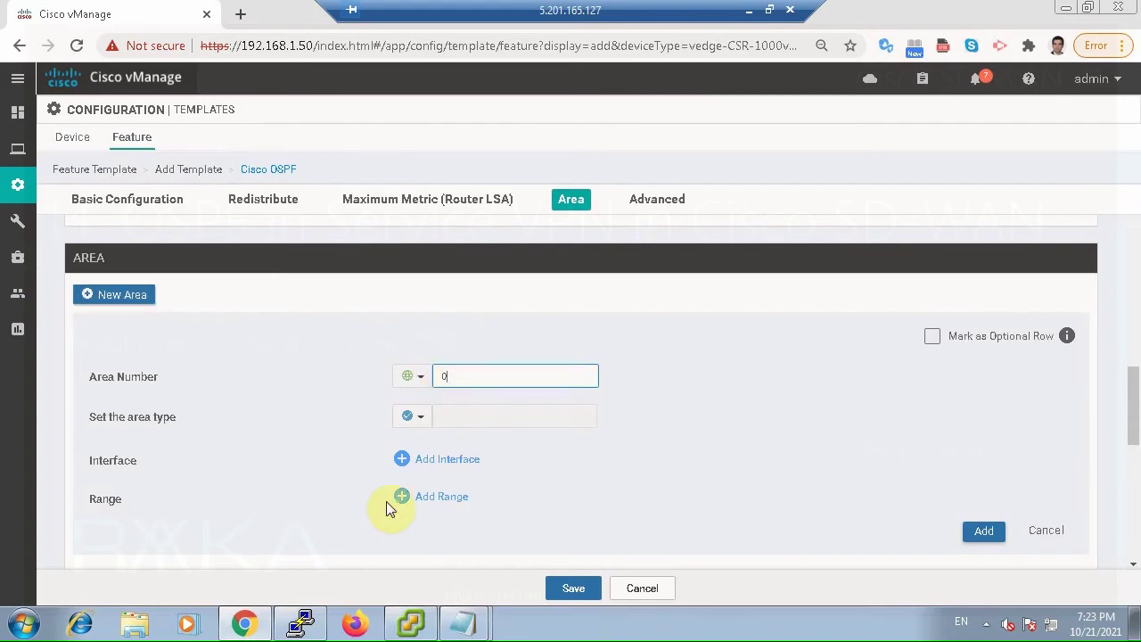
pyautogui.click(446, 461)
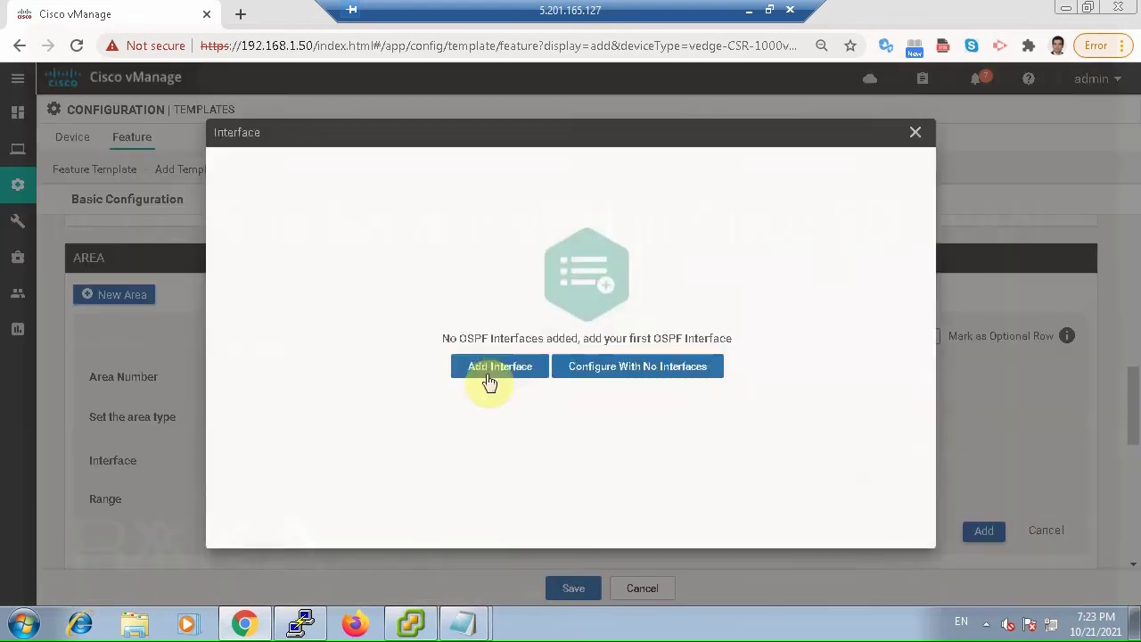
pyautogui.click(535, 366)
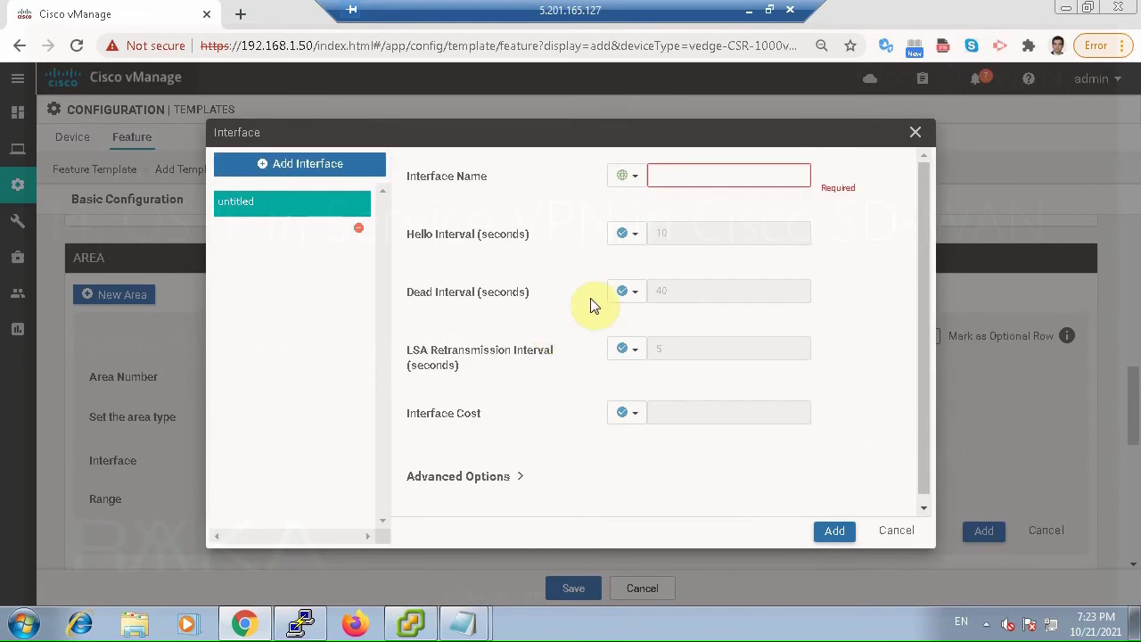
pyautogui.click(718, 175)
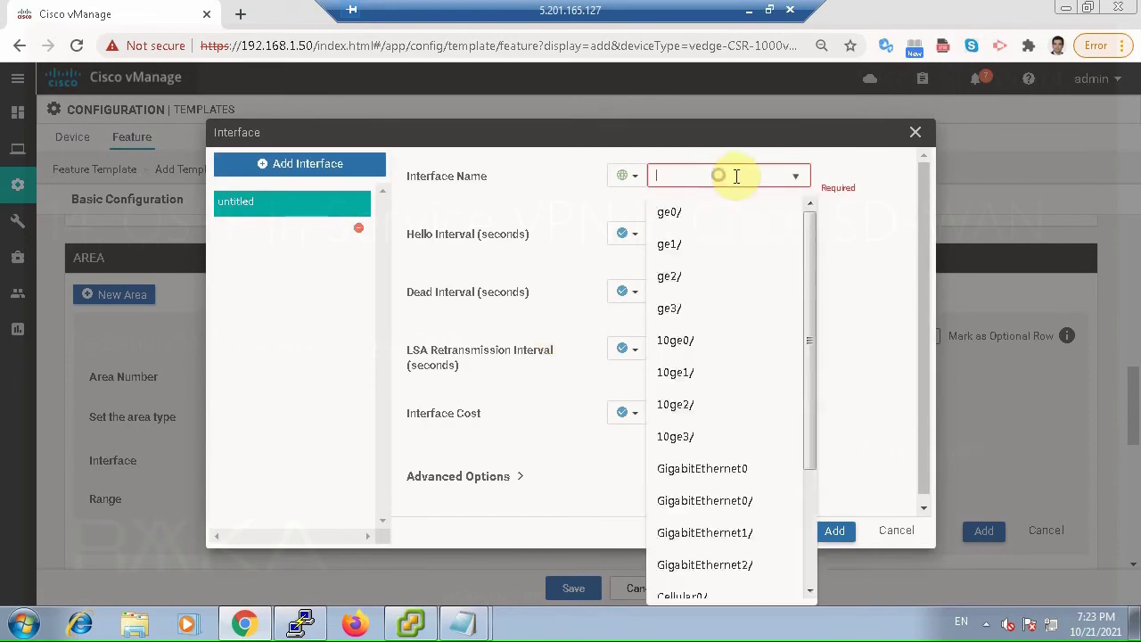
pyautogui.click(743, 564)
pyautogui.press('BackSpace')
pyautogui.press('BackSpace')
pyautogui.write('3')
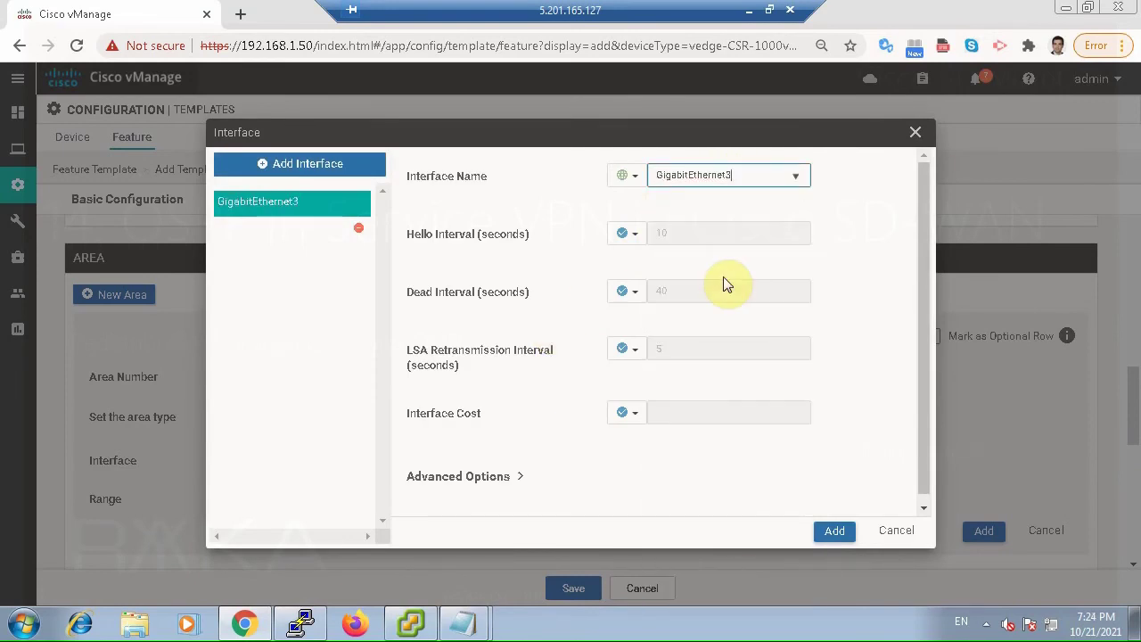
pyautogui.click(842, 531)
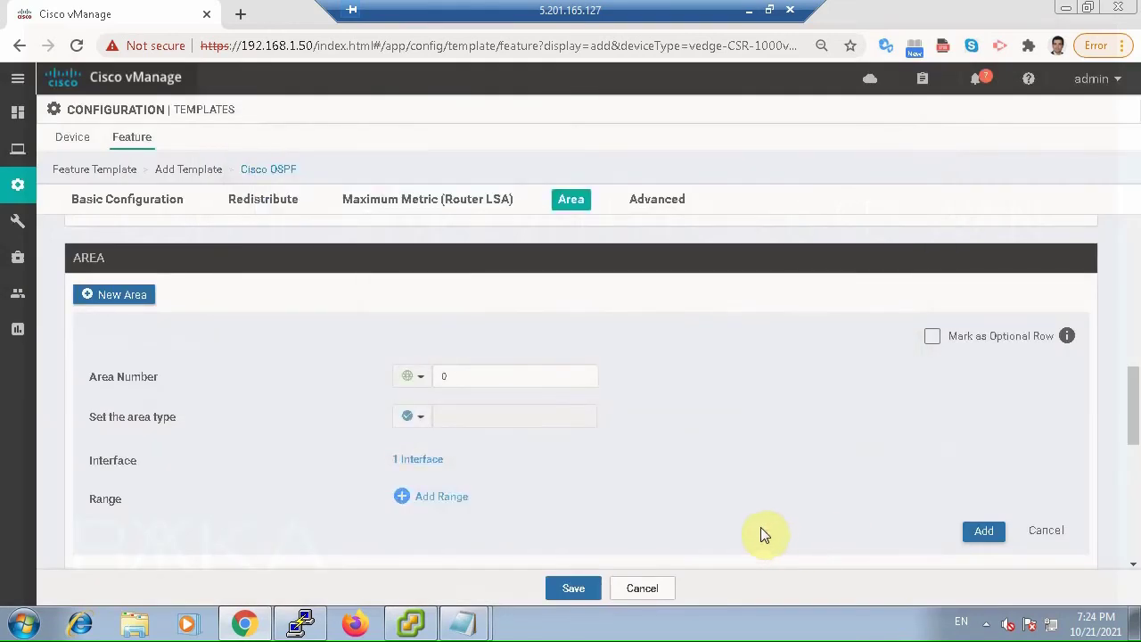
# - Add area 0 to the areas table and verify its GigabitEthernet3 interface
pyautogui.click(984, 532)
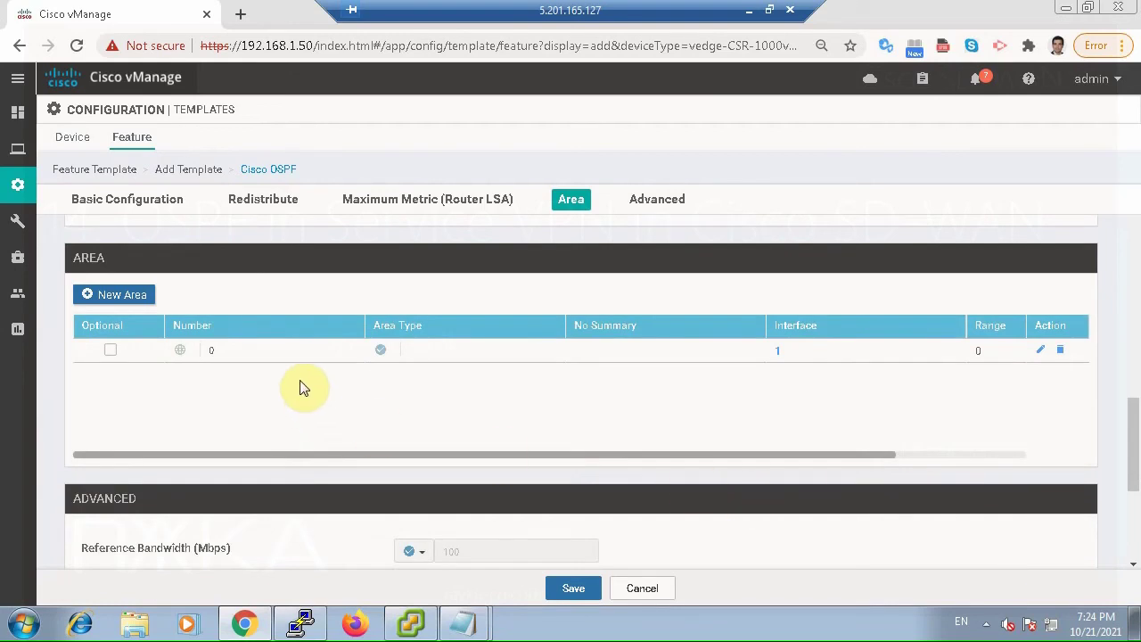
pyautogui.click(781, 356)
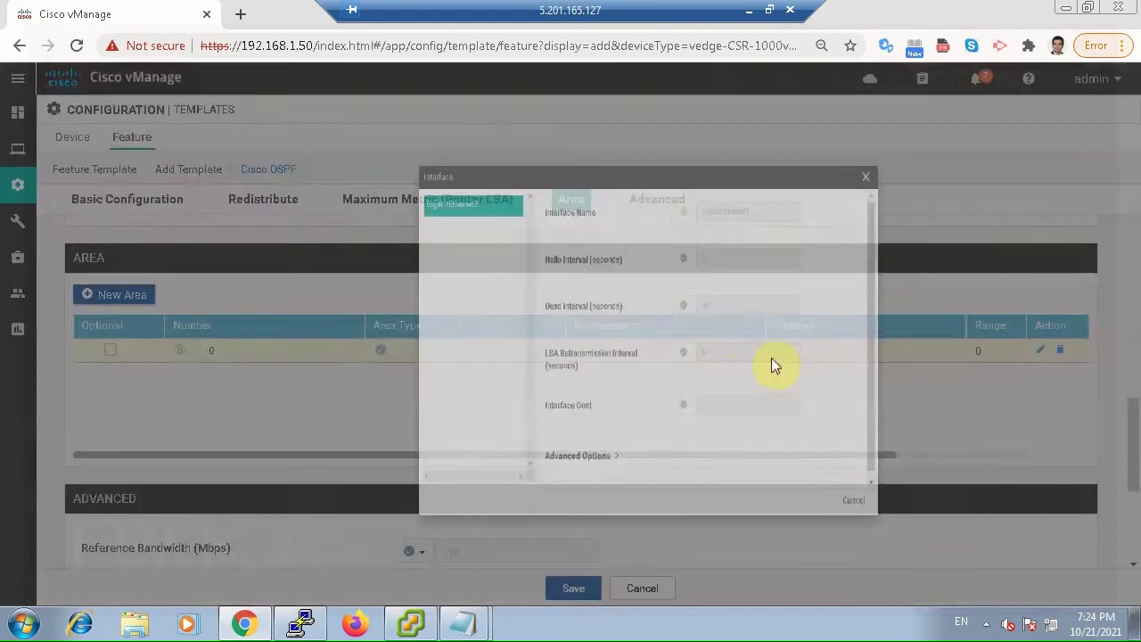
pyautogui.click(914, 138)
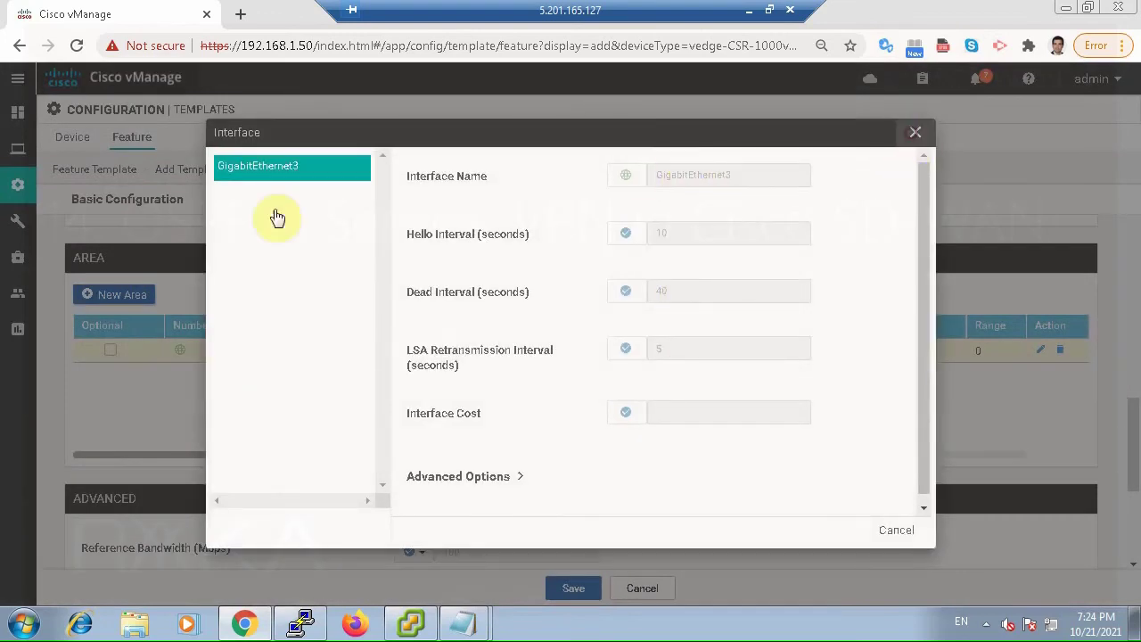
pyautogui.click(273, 202)
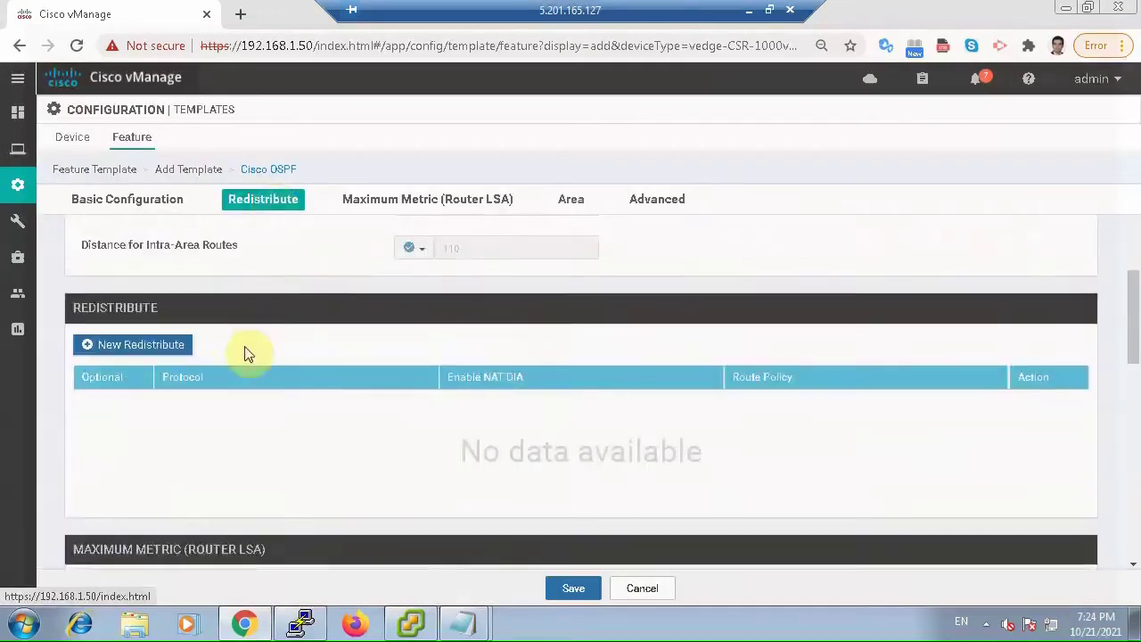
# - Add an omp redistribution entry, confirm it, and save the CSR1000v_VPN10_OSPF template
pyautogui.scroll(3, 175, 343)
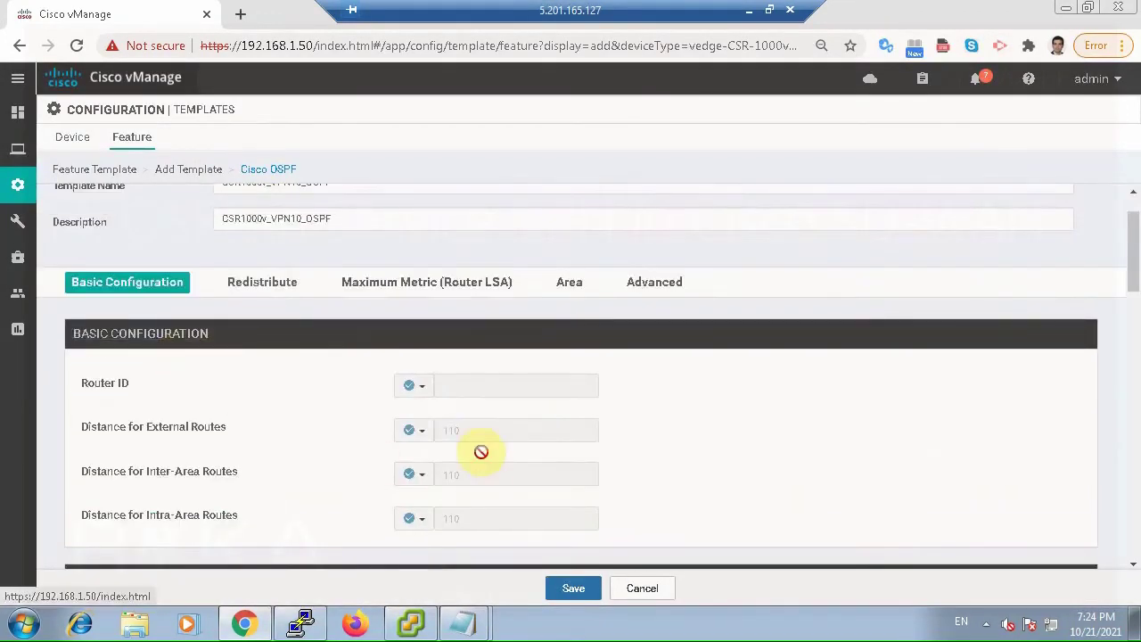
pyautogui.click(419, 386)
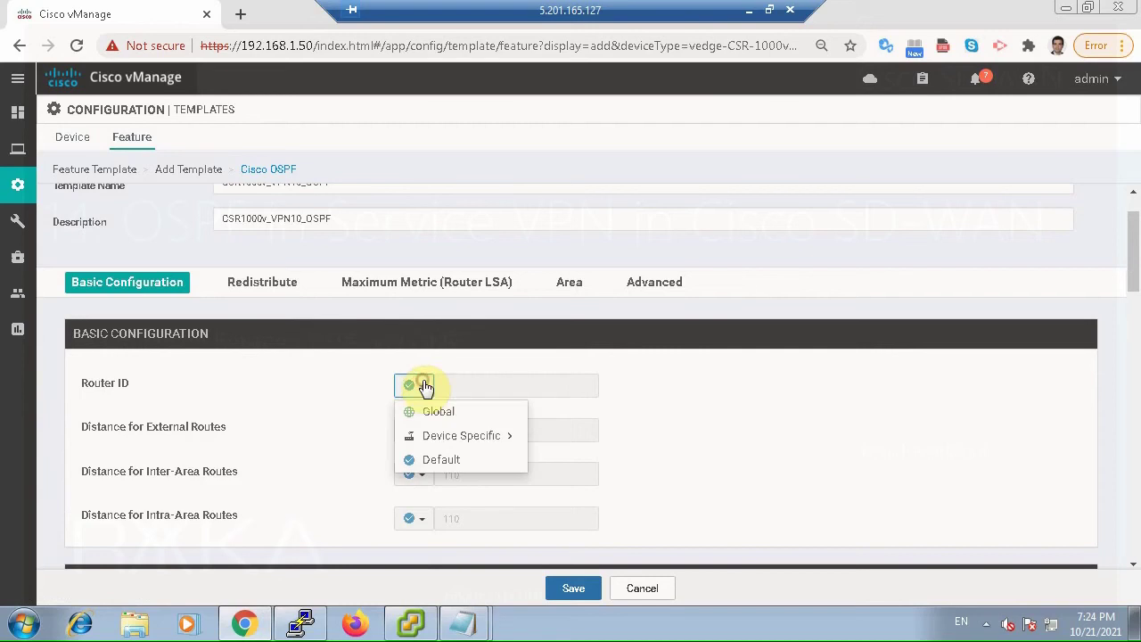
pyautogui.click(278, 282)
pyautogui.click(493, 395)
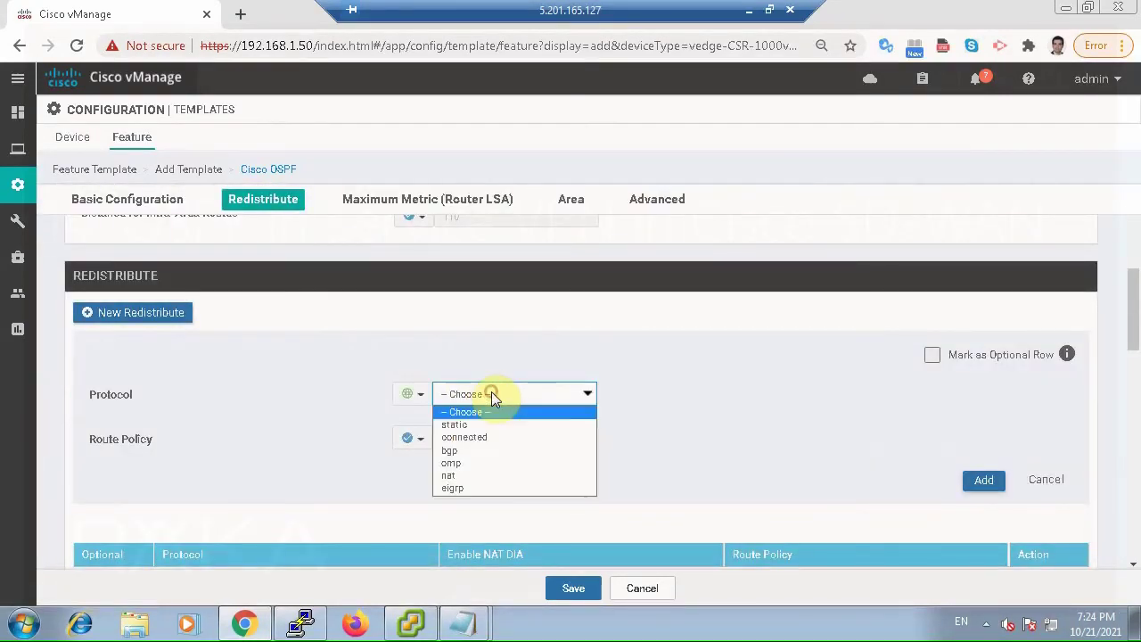
pyautogui.click(482, 463)
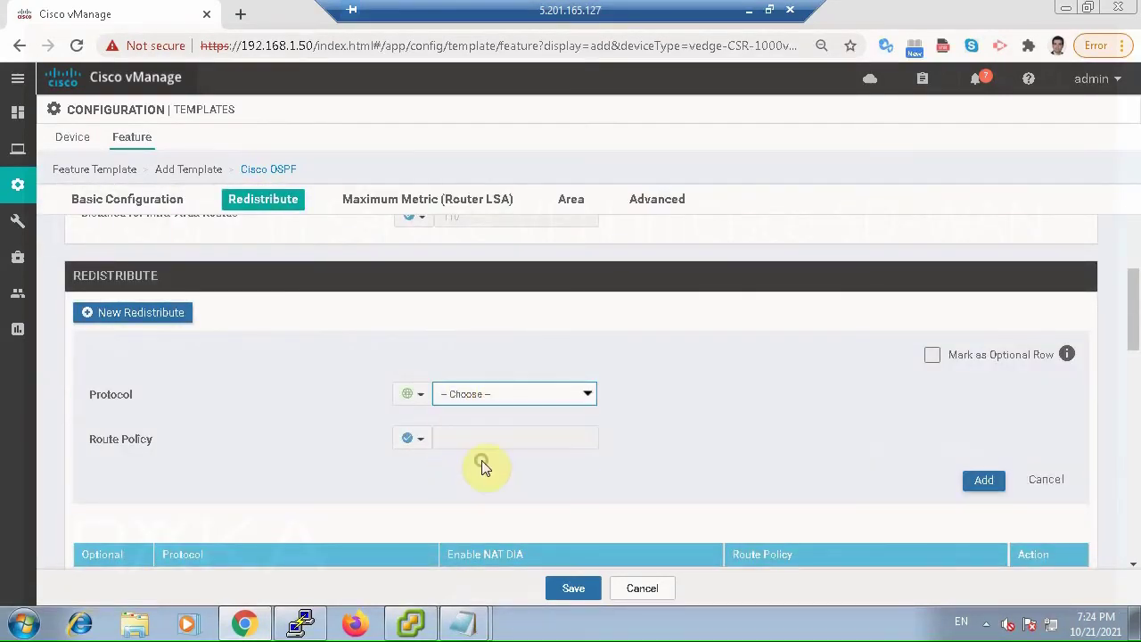
pyautogui.click(978, 479)
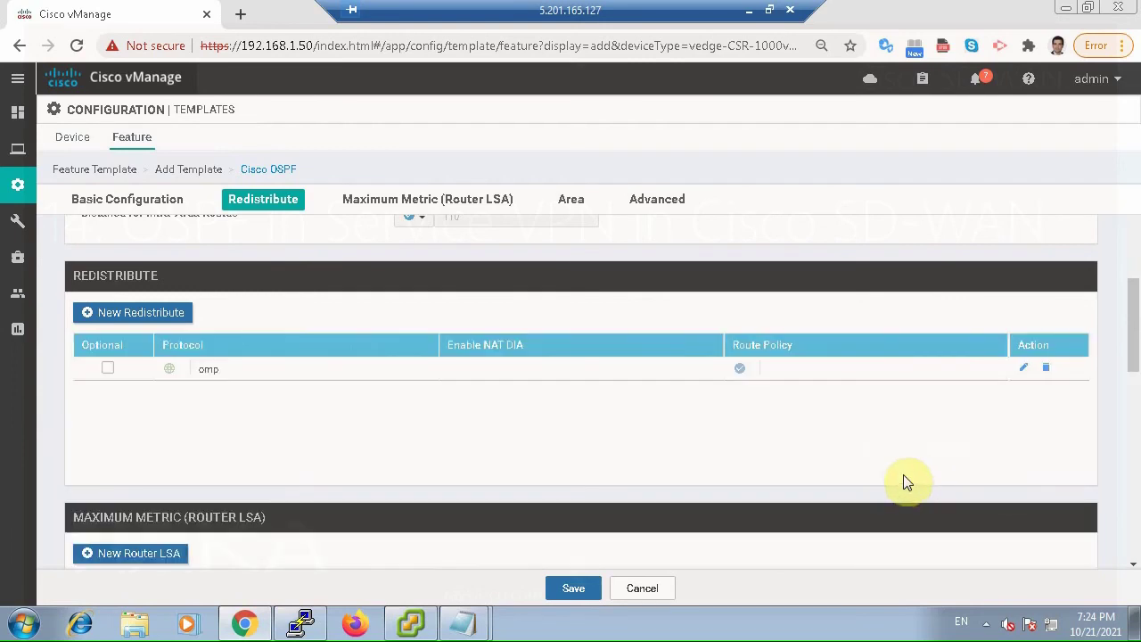
pyautogui.click(588, 590)
pyautogui.click(1025, 369)
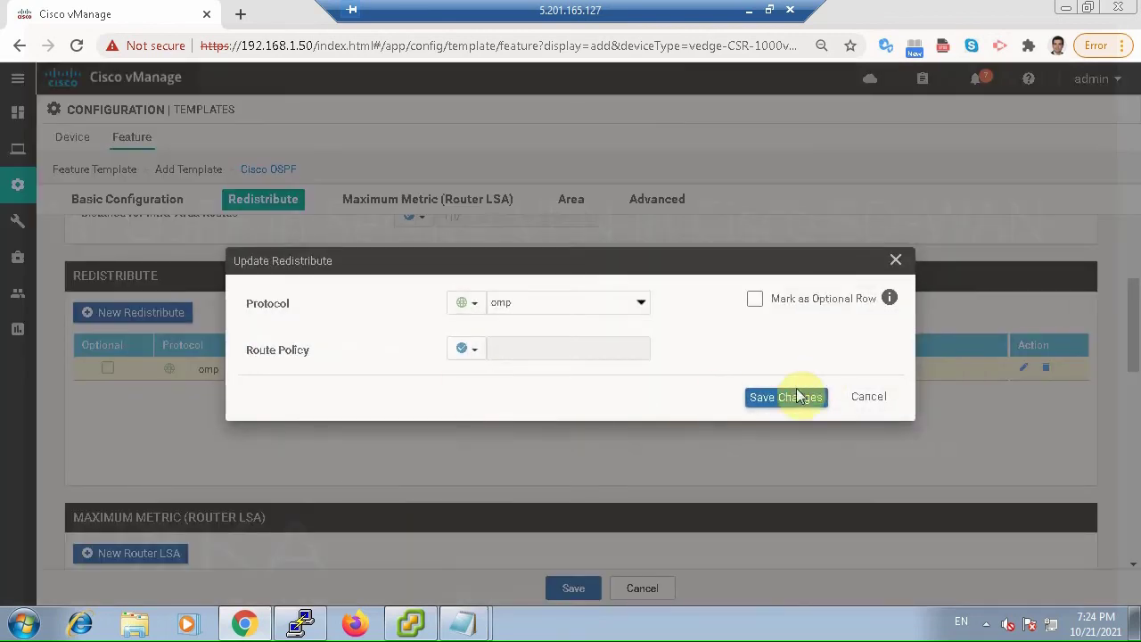
pyautogui.click(796, 396)
pyautogui.click(573, 588)
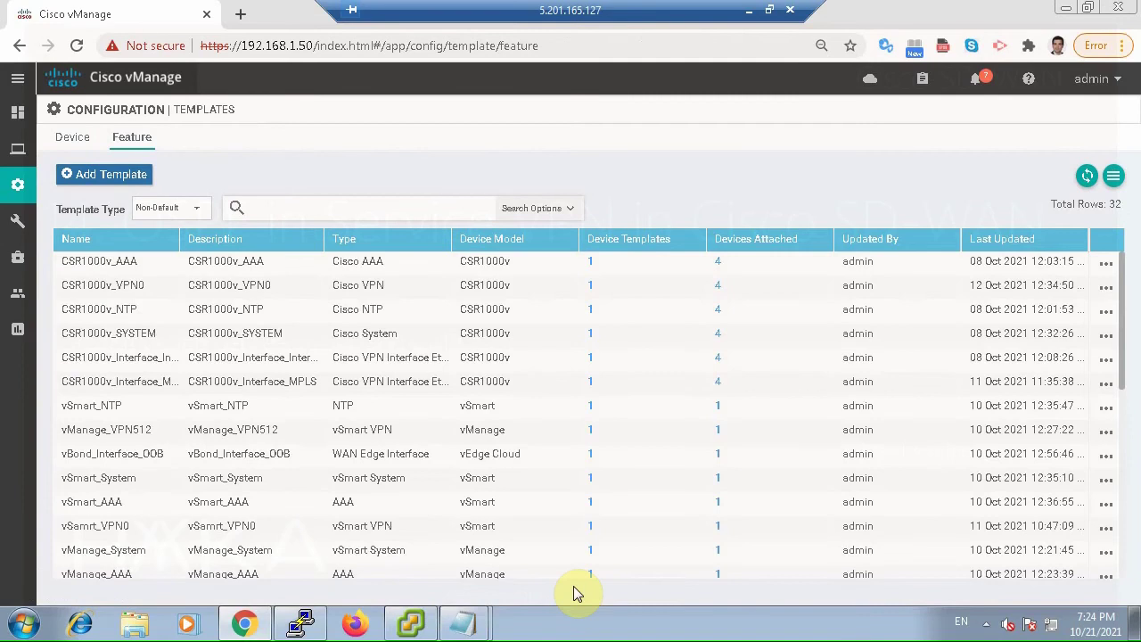
# - Add a feature template for the CSR1000v model using the Cisco OMP type
pyautogui.click(123, 177)
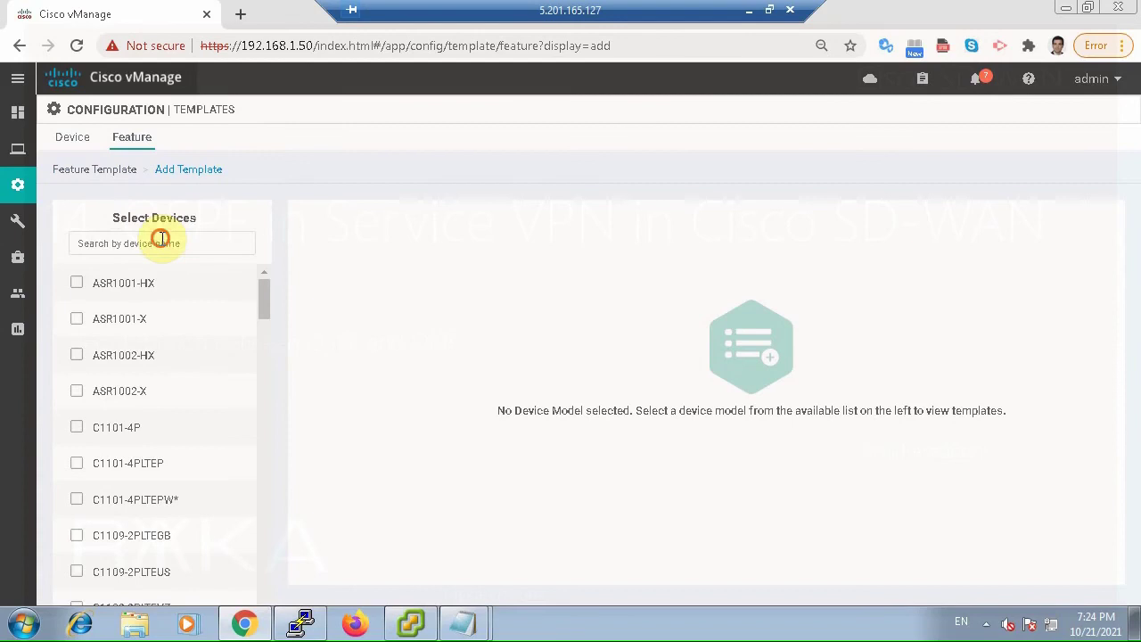
pyautogui.click(161, 239)
pyautogui.write('csr')
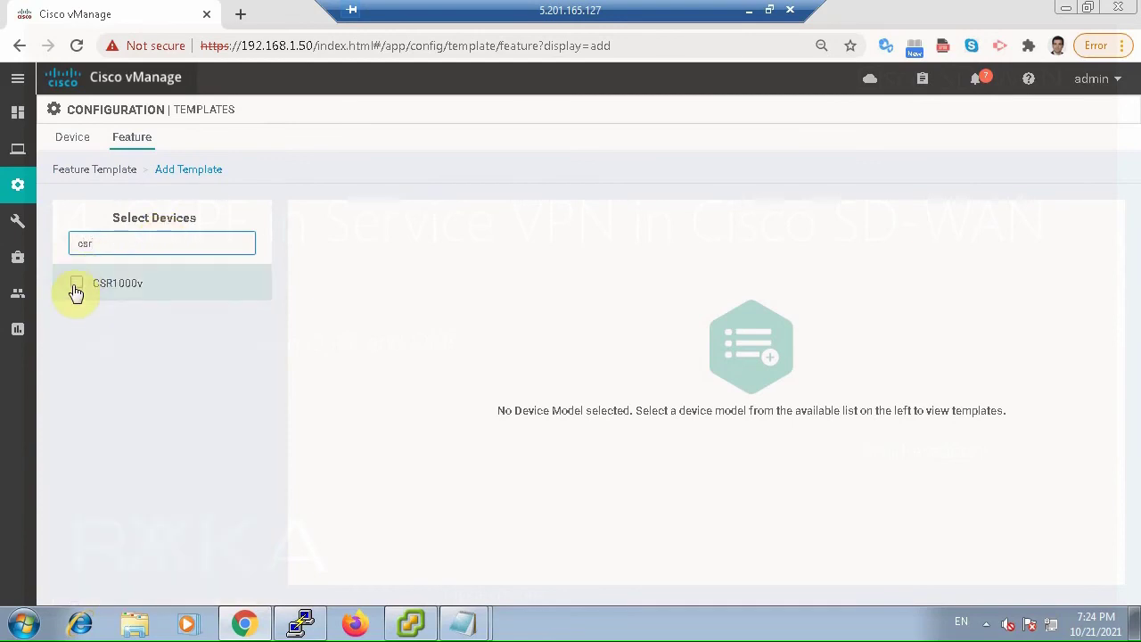
pyautogui.click(77, 286)
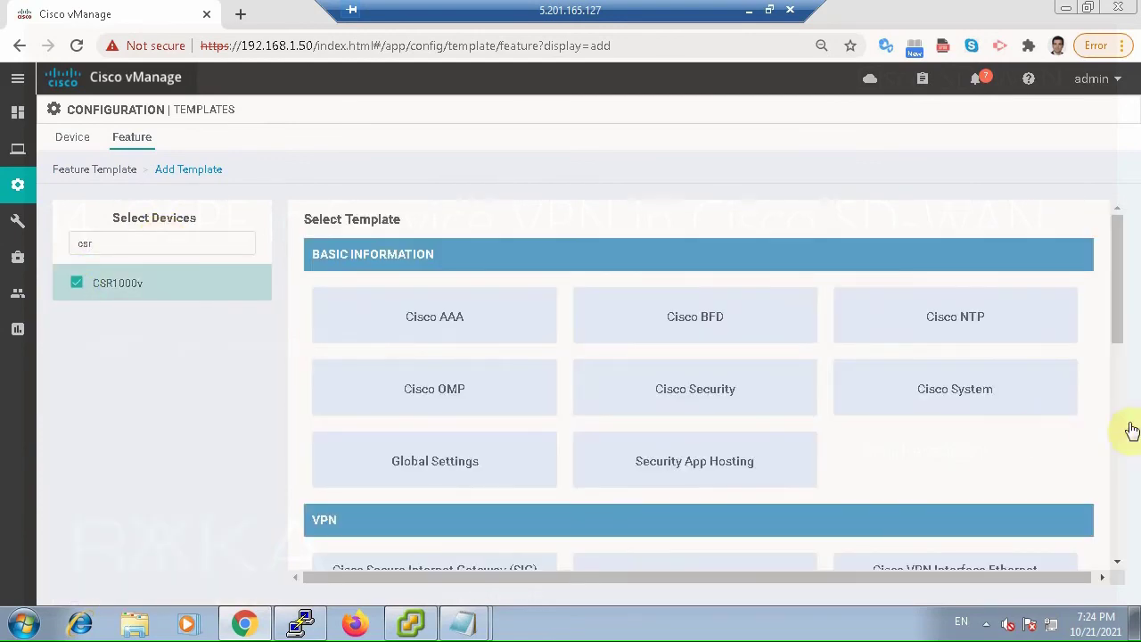
pyautogui.click(470, 393)
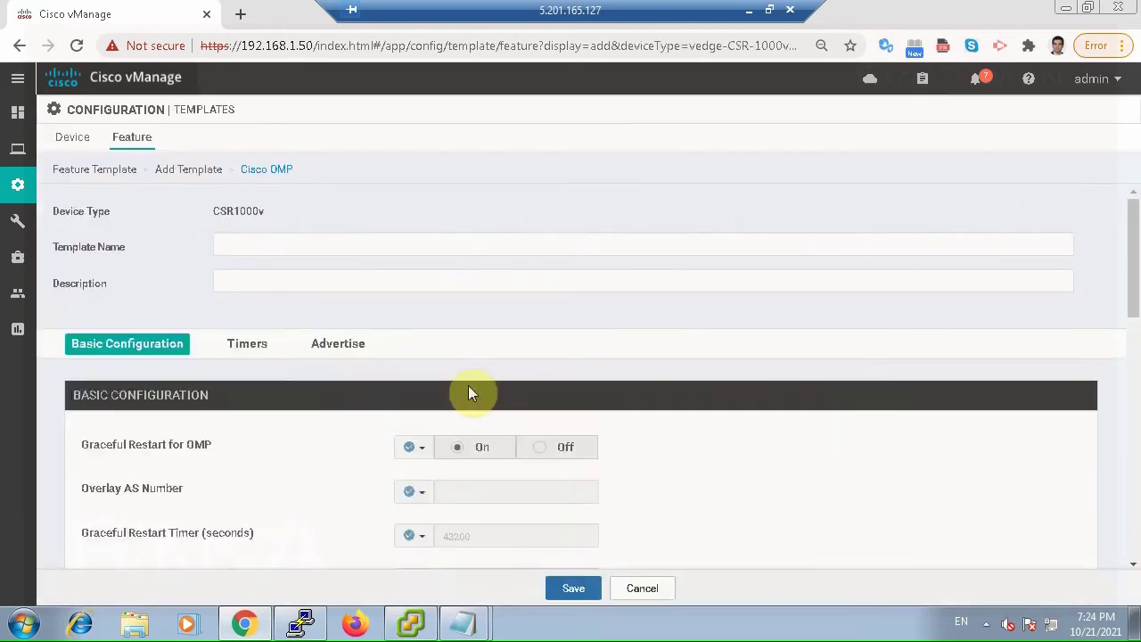
# - Name the template CSR1000v_OMP and reuse the name as its description
pyautogui.click(273, 249)
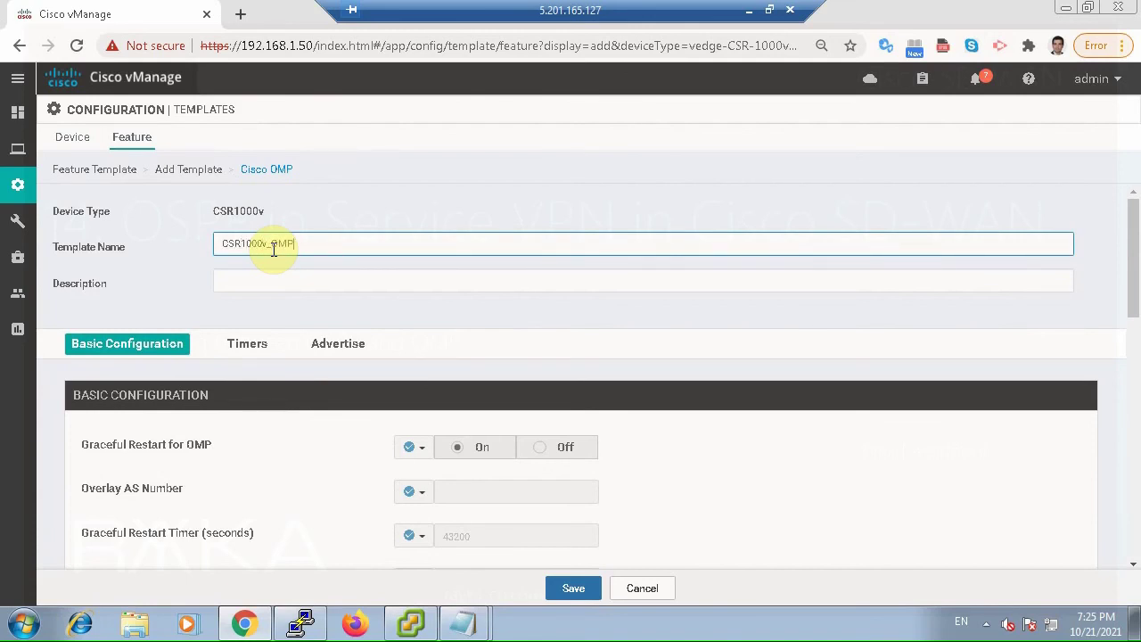
pyautogui.hotkey('ctrl', 'a')
pyautogui.hotkey('ctrl', 'c')
pyautogui.click(297, 287)
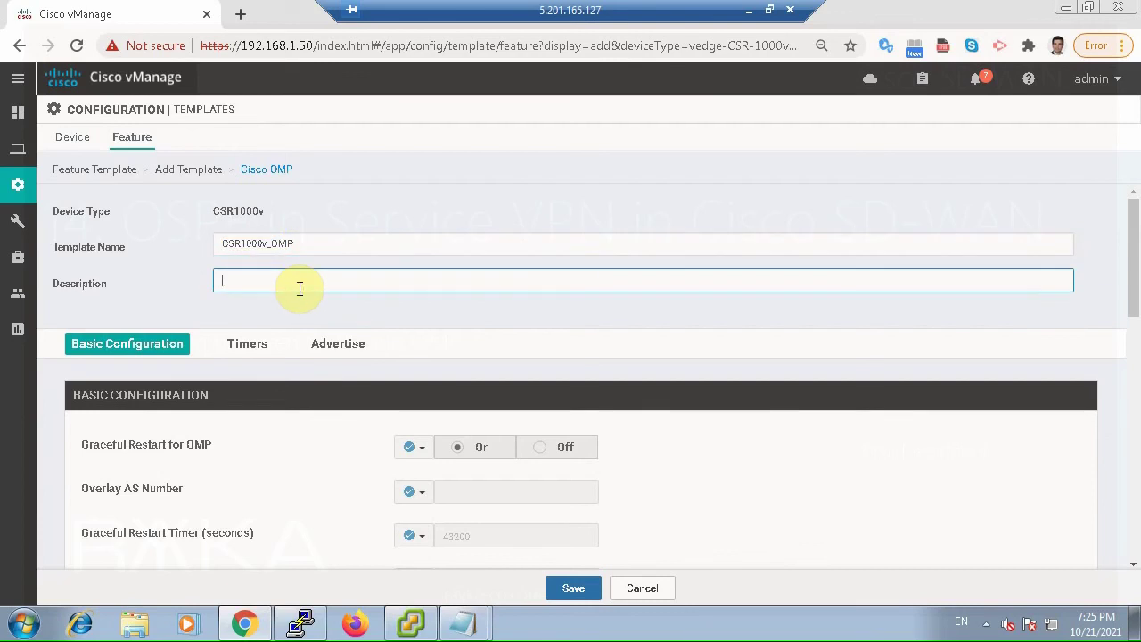
pyautogui.hotkey('ctrl', 'v')
pyautogui.click(339, 355)
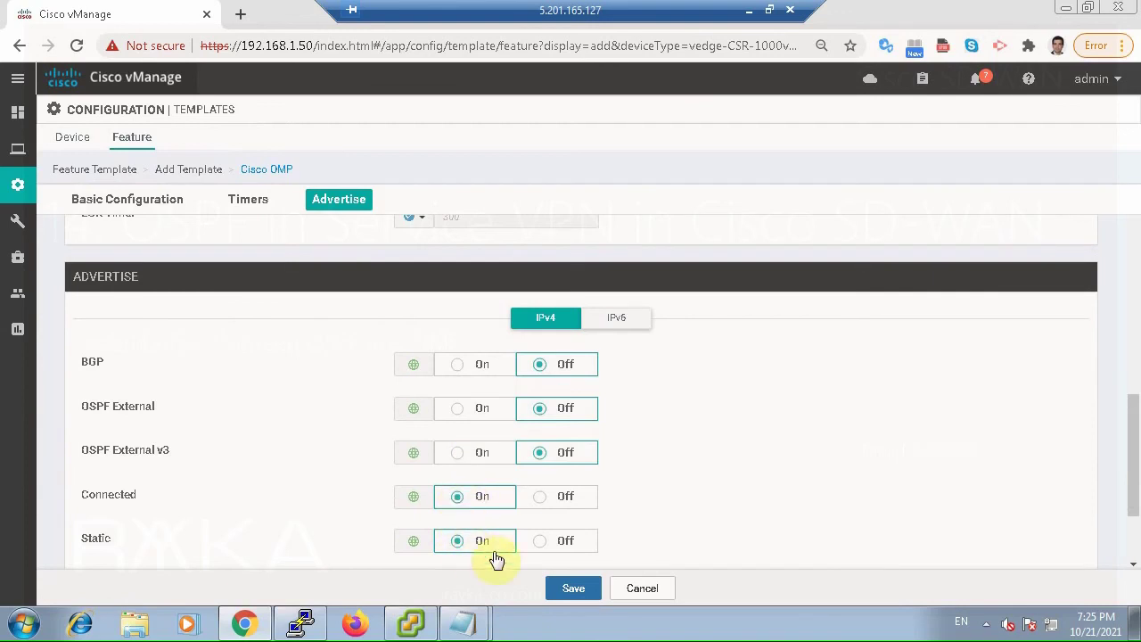
# - Turn on advertising of OSPF External routes in the CSR1000v_OMP template
pyautogui.moveTo(1130, 438); pyautogui.dragTo(1134, 484)
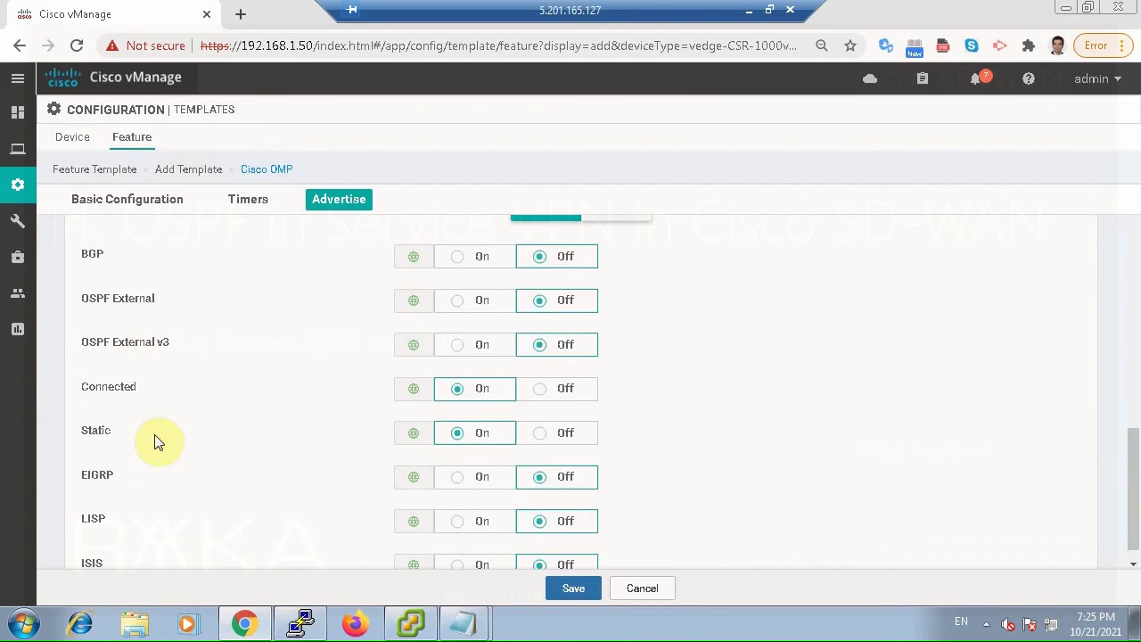
pyautogui.moveTo(1133, 540); pyautogui.dragTo(1137, 521)
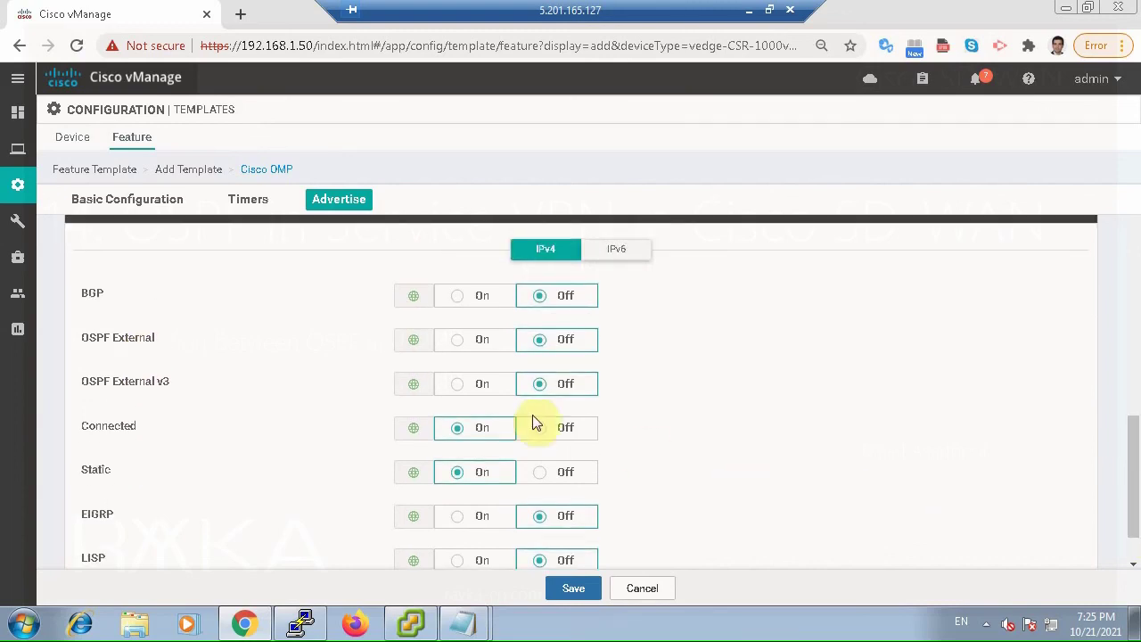
pyautogui.click(460, 347)
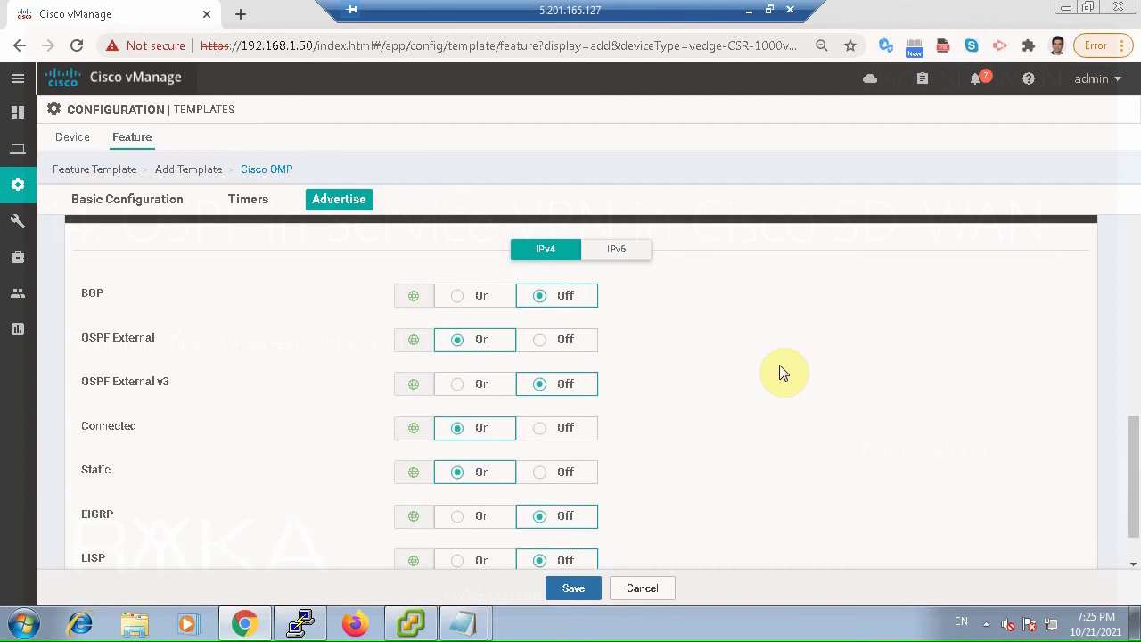
# - Save the CSR1000v_OMP template and go to the device templates list
pyautogui.scroll(-1, 781, 373)
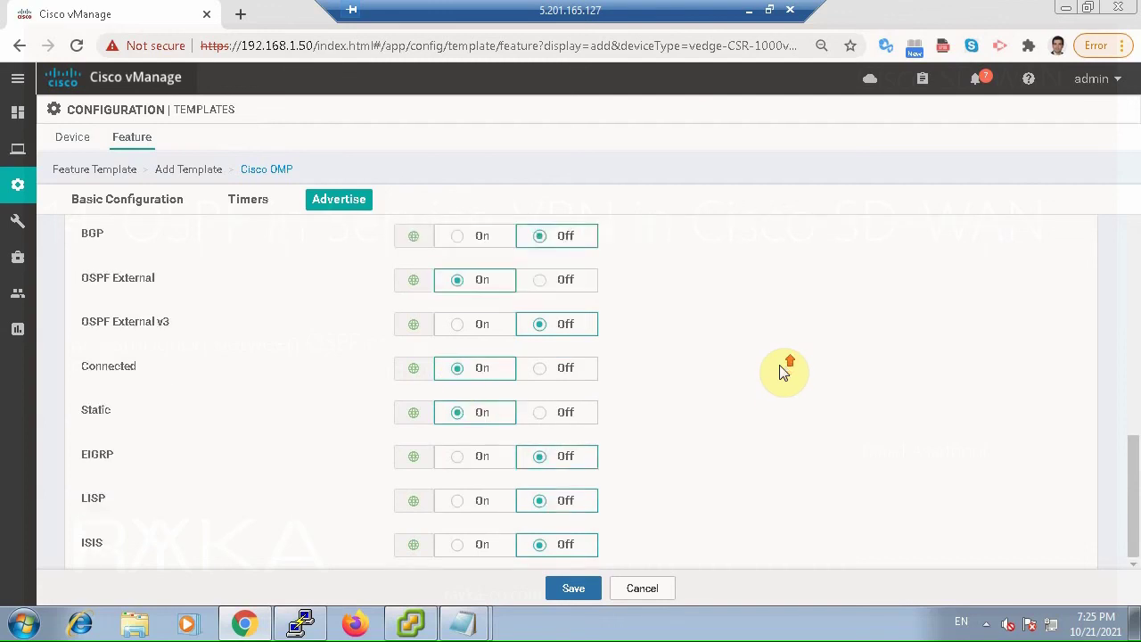
pyautogui.scroll(3, 781, 373)
pyautogui.scroll(-3, 783, 372)
pyautogui.click(580, 589)
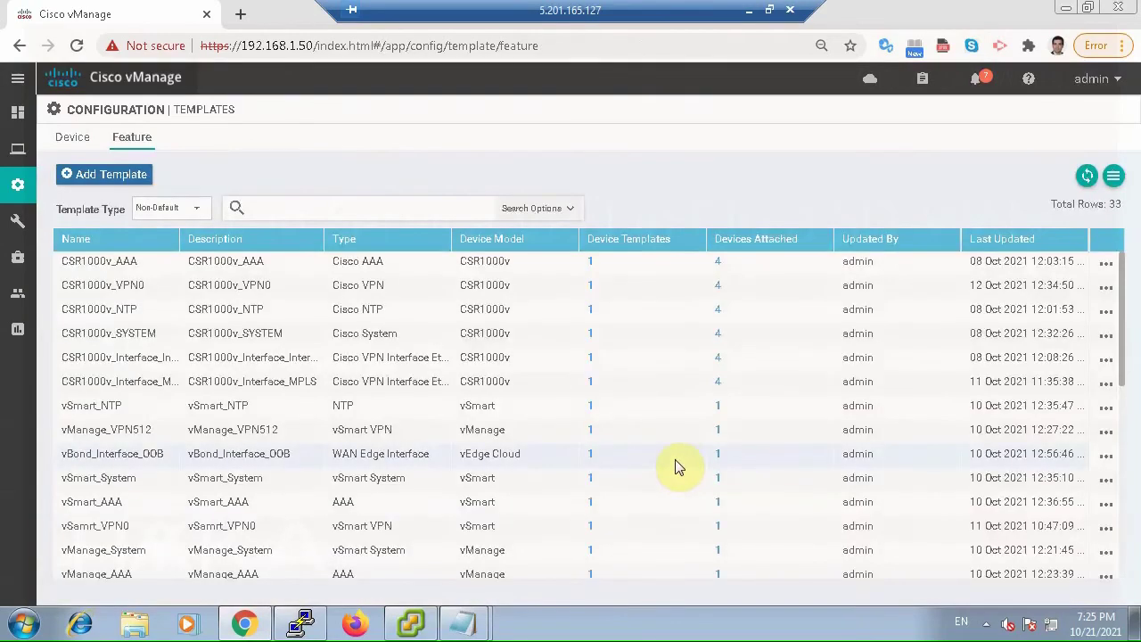
pyautogui.scroll(-2, 678, 466)
pyautogui.scroll(2, 570, 508)
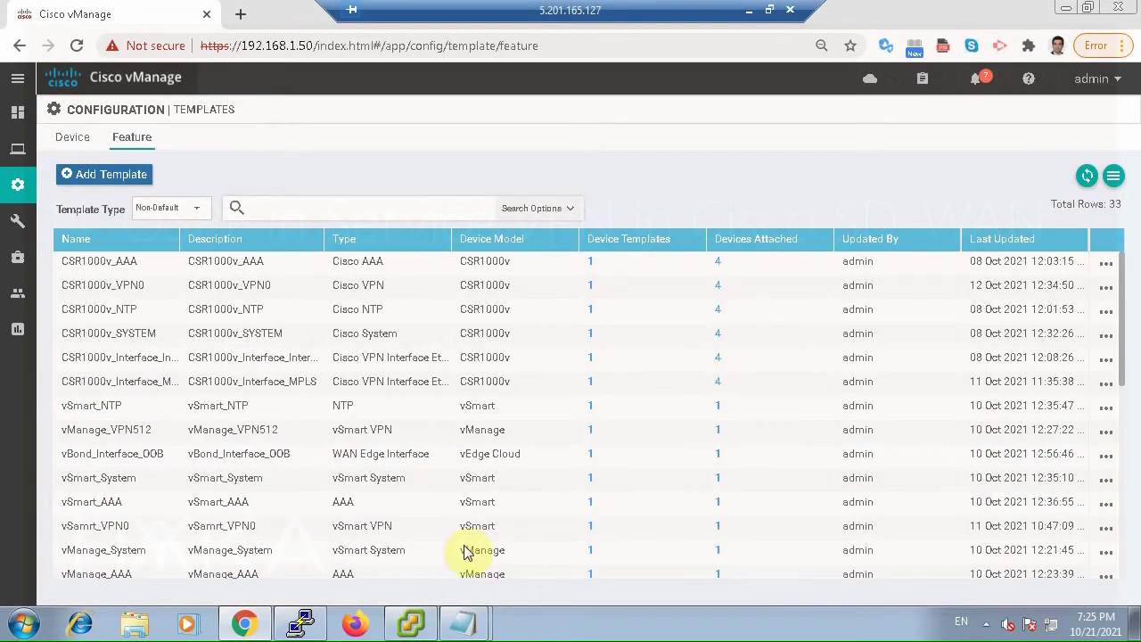
pyautogui.click(75, 140)
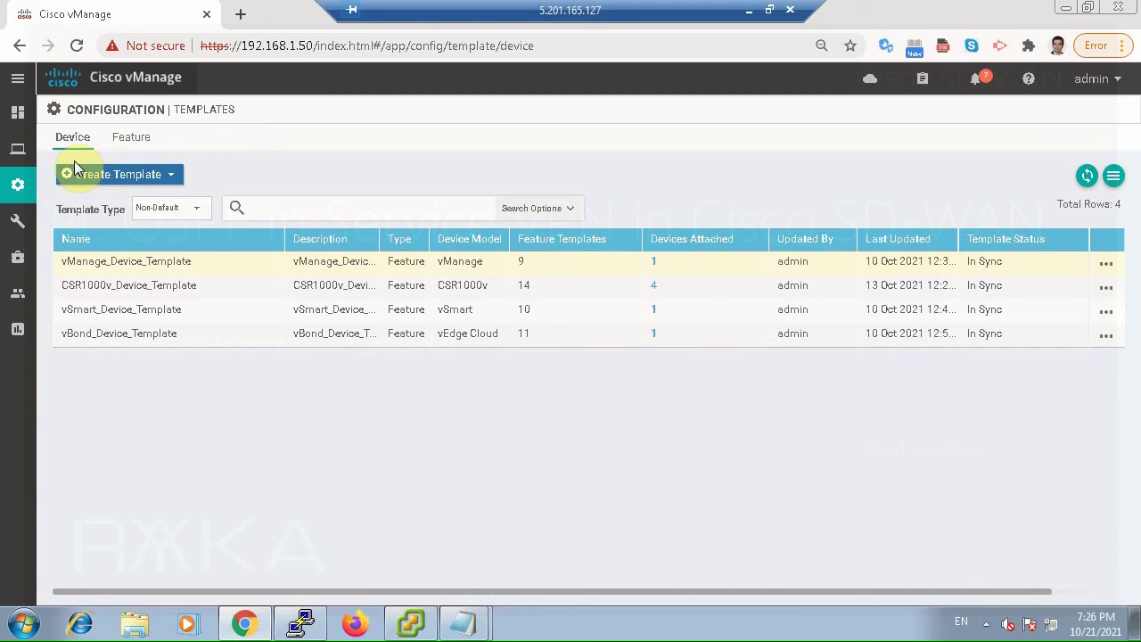
# - Detach cEdge1 from CSR1000v_Device_Template via Detach Devices, starting its CLI-mode change
pyautogui.click(155, 292)
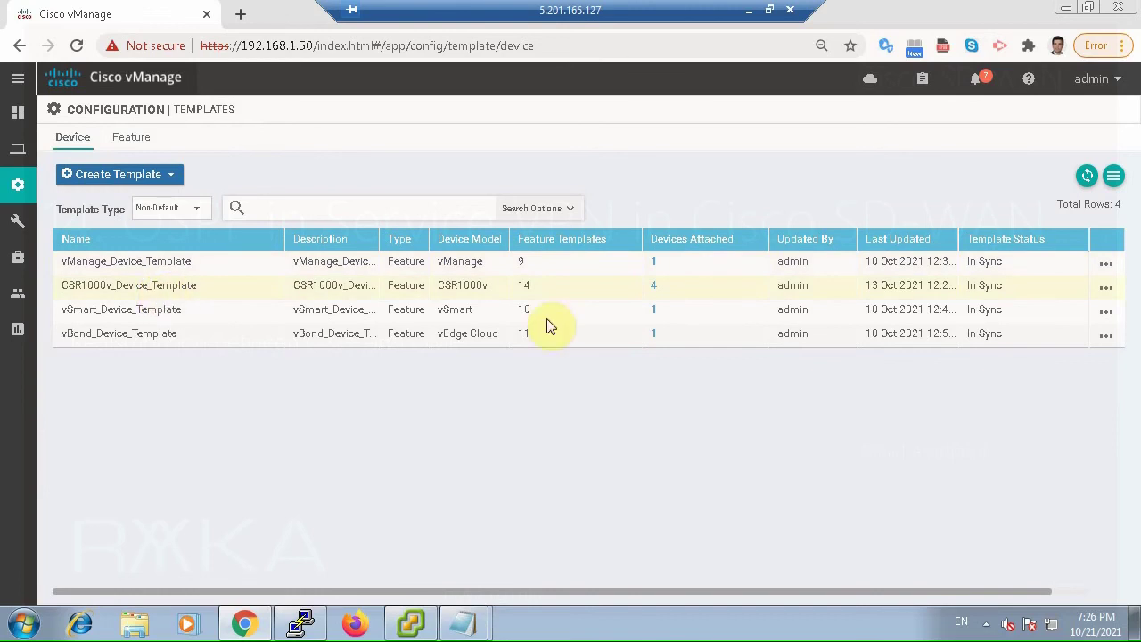
pyautogui.click(1106, 289)
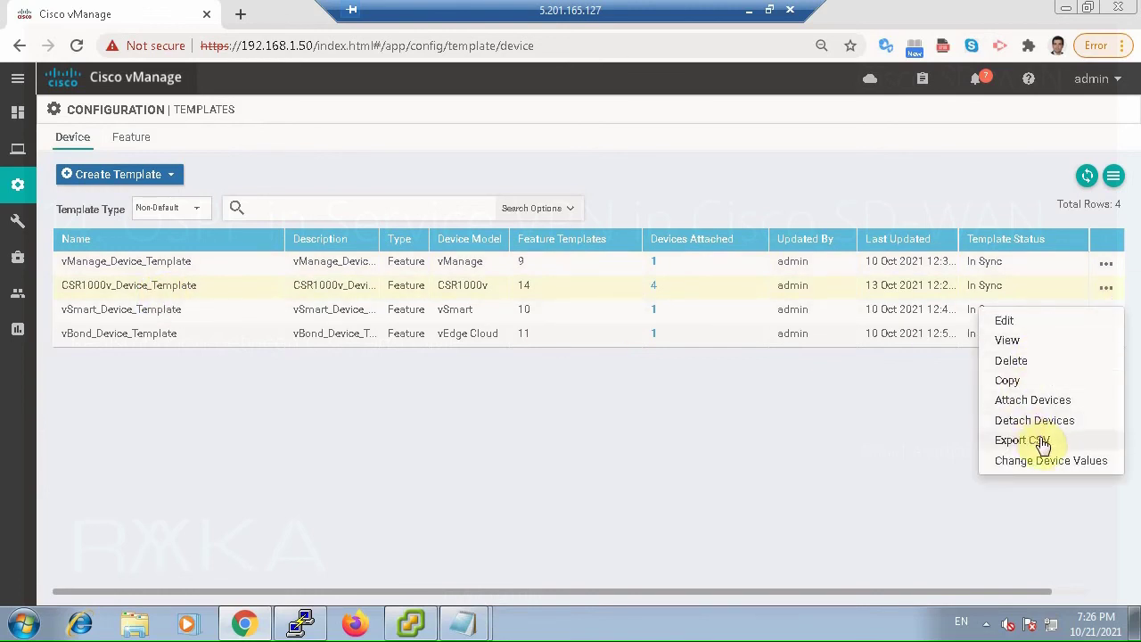
pyautogui.click(610, 360)
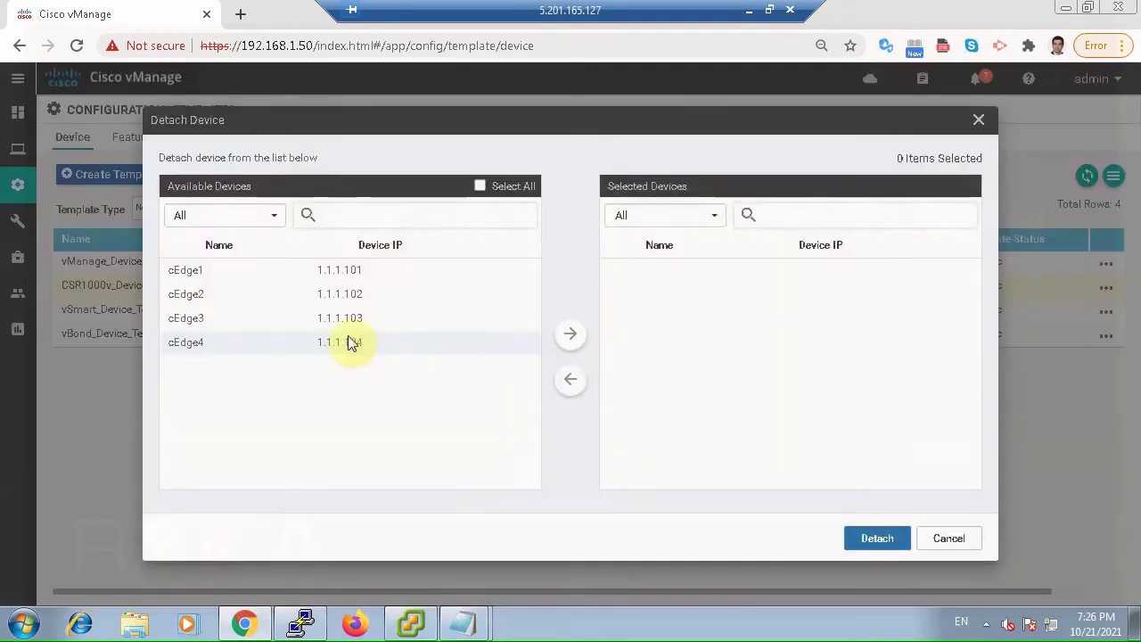
pyautogui.click(570, 334)
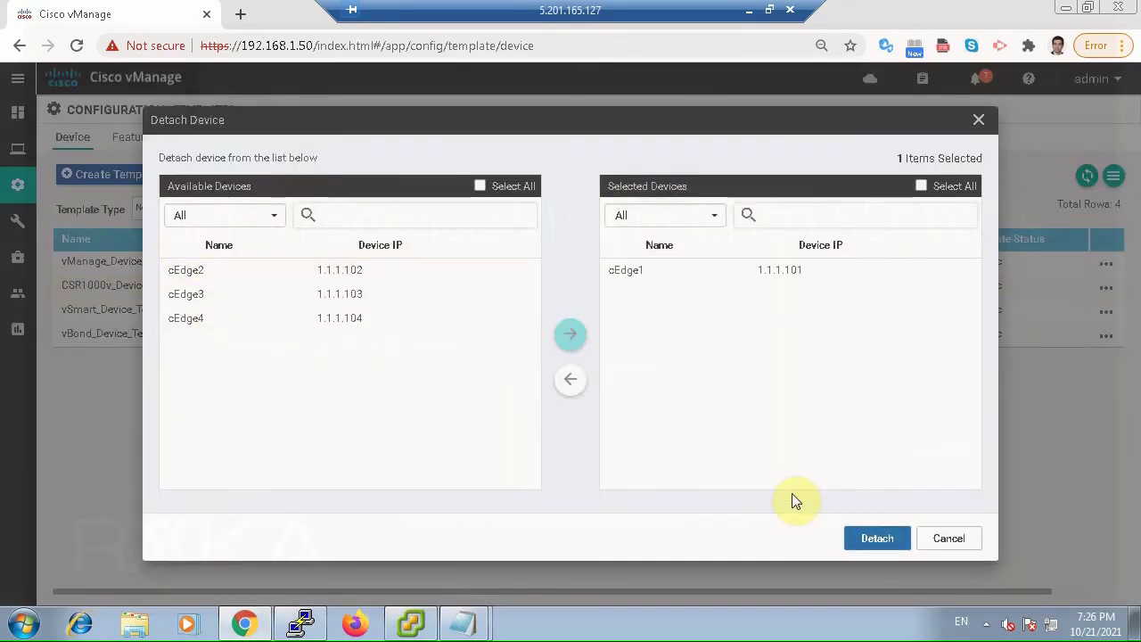
pyautogui.click(869, 539)
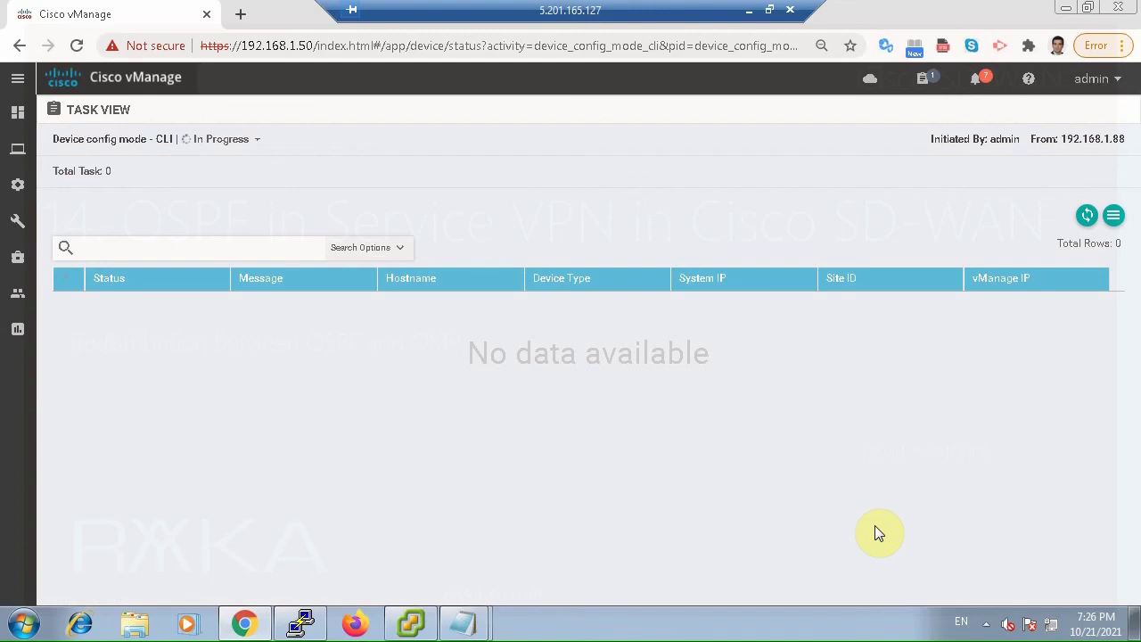
# - Refresh the Task View until cEdge1's CLI-mode task shows Success, then return to Configuration > Templates
pyautogui.click(1090, 221)
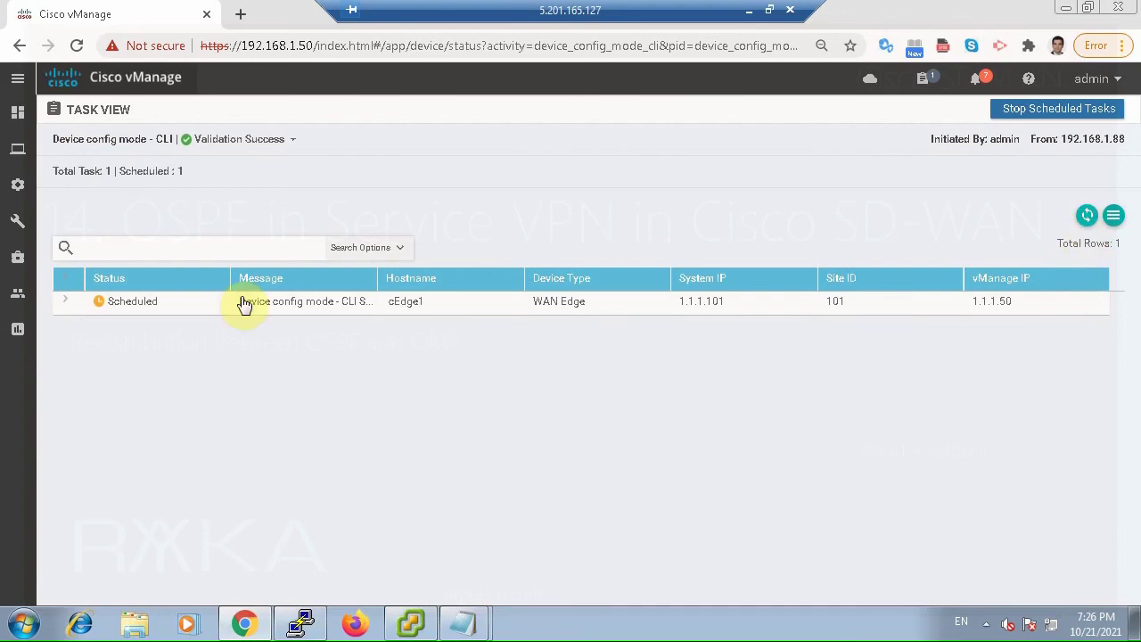
pyautogui.click(65, 302)
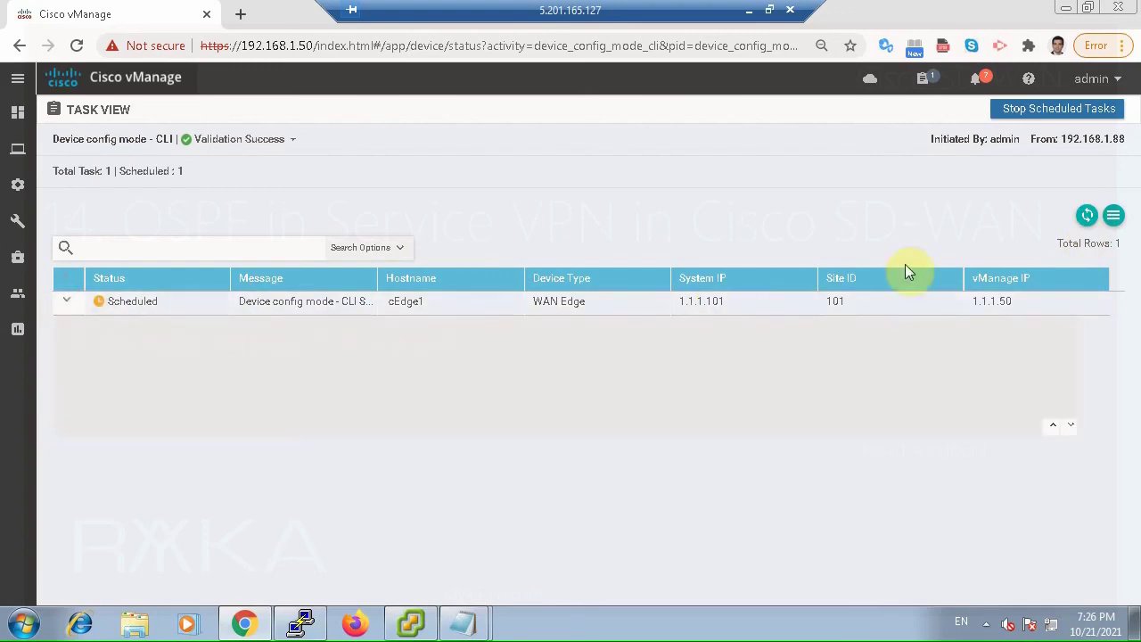
pyautogui.click(1088, 220)
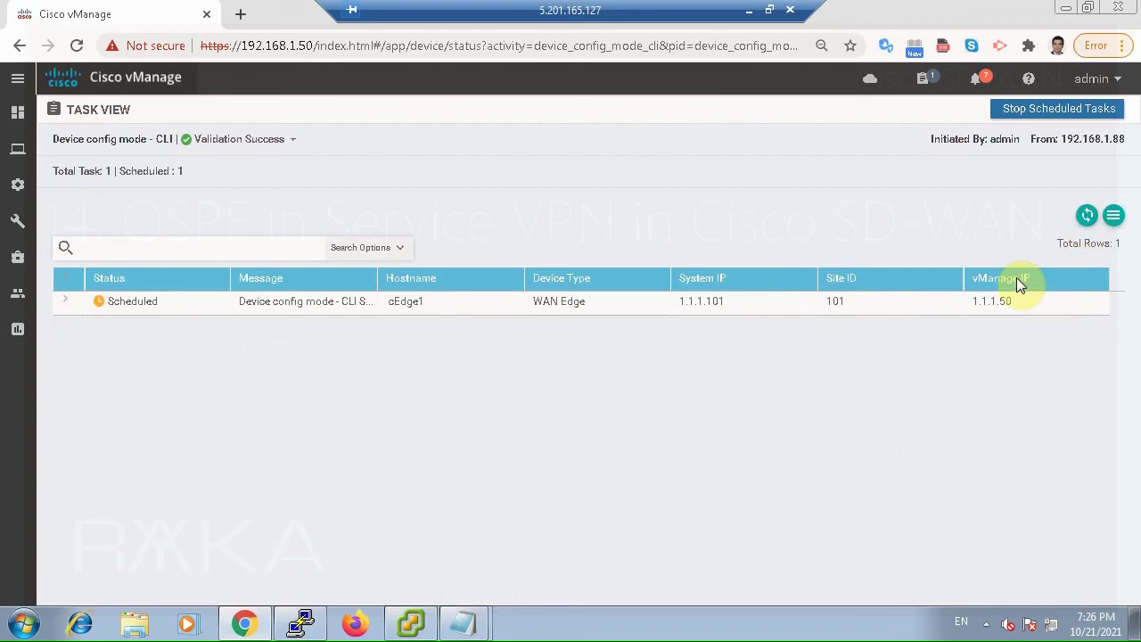
pyautogui.click(1088, 219)
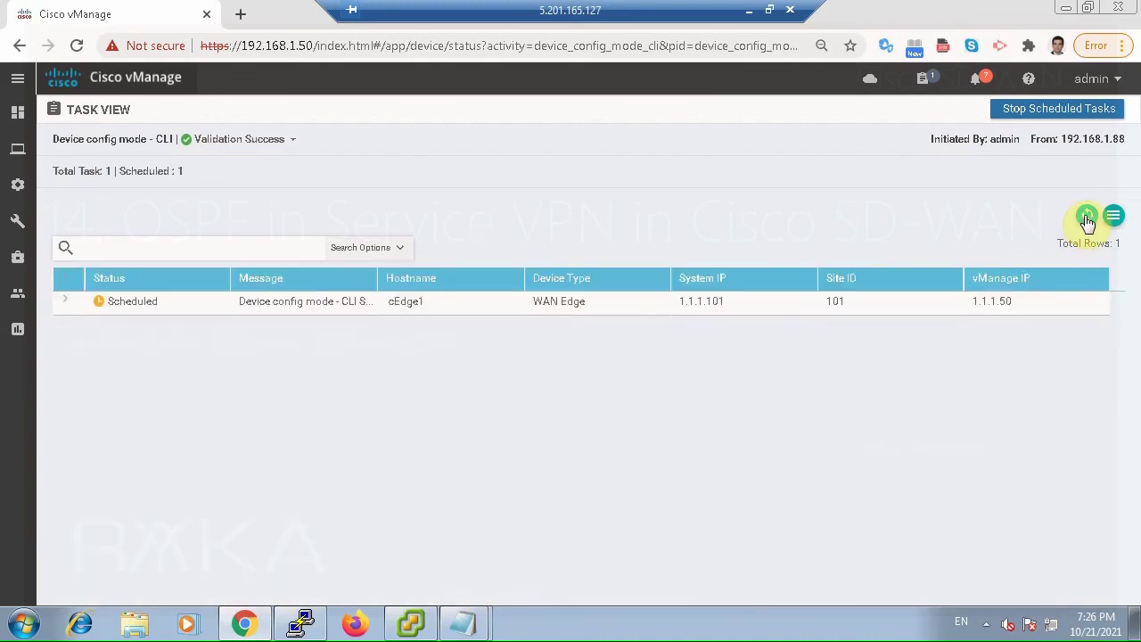
pyautogui.click(1088, 219)
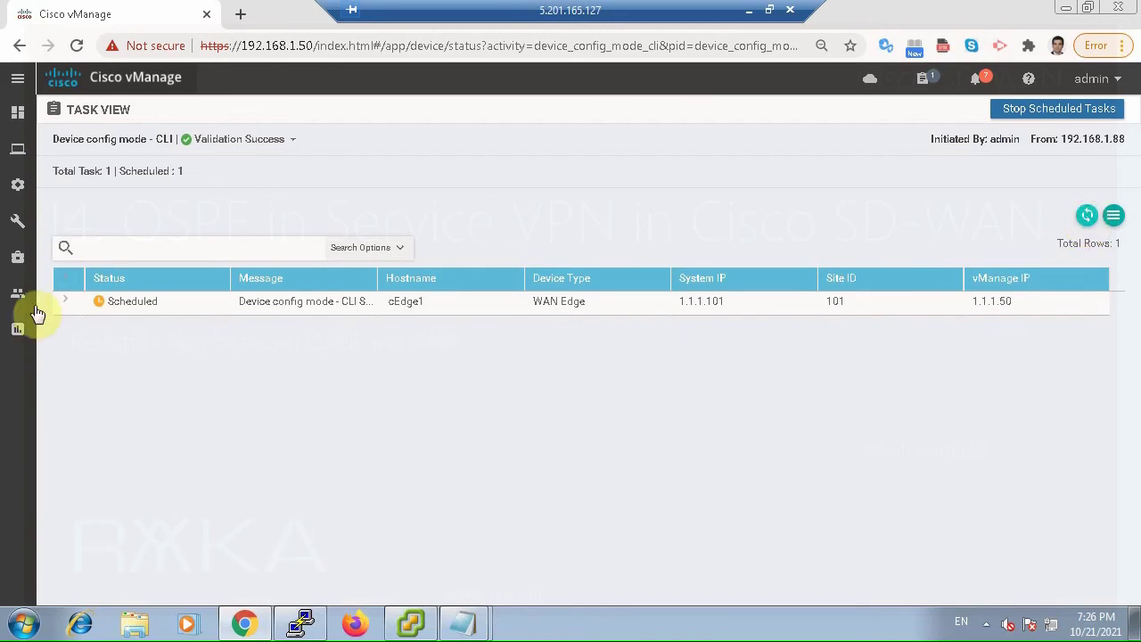
pyautogui.moveTo(18, 293)
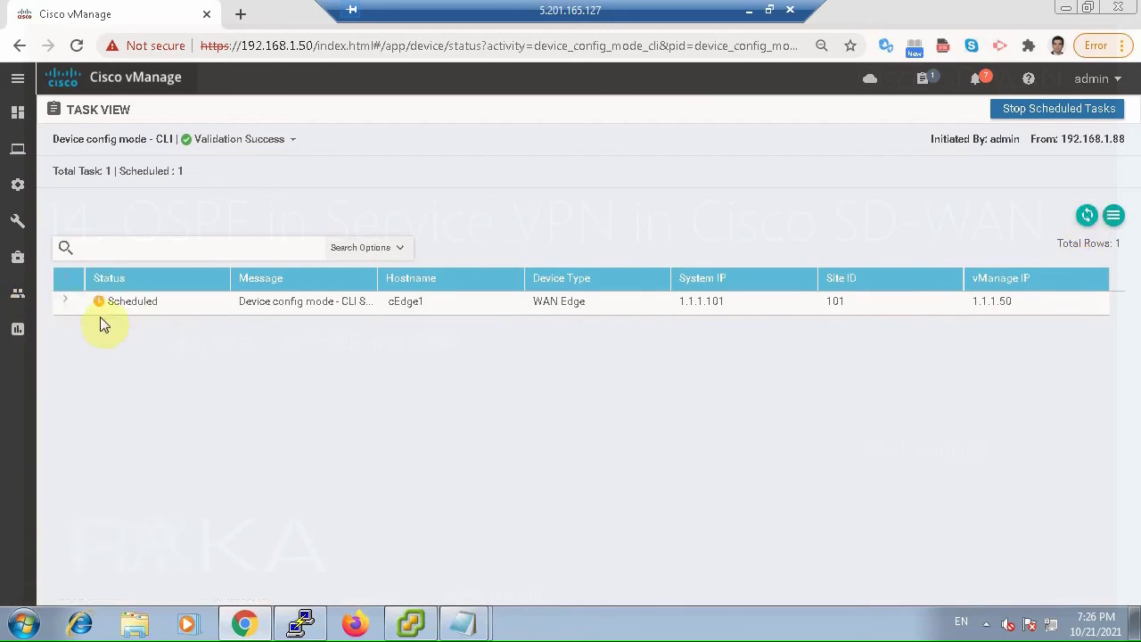
pyautogui.click(66, 304)
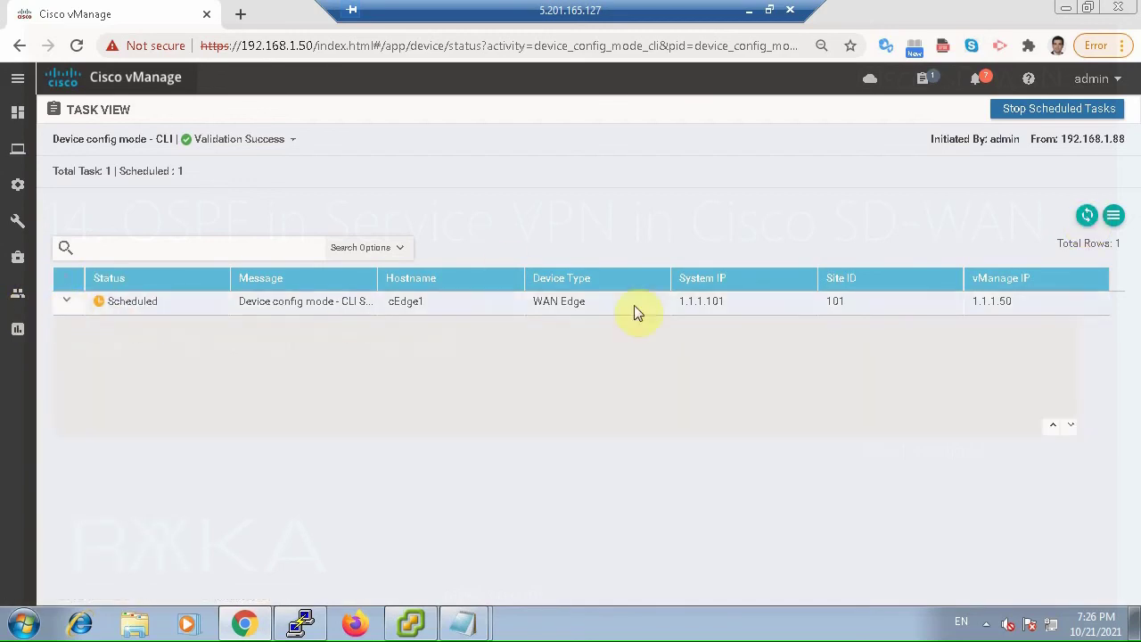
pyautogui.click(1088, 217)
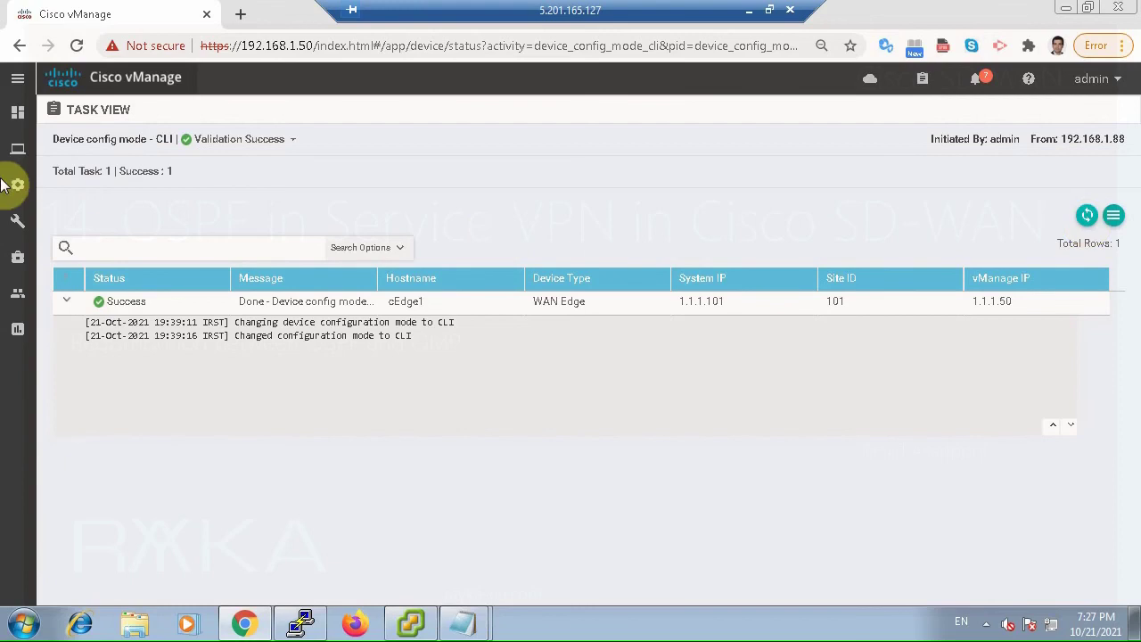
pyautogui.moveTo(18, 183)
pyautogui.click(89, 363)
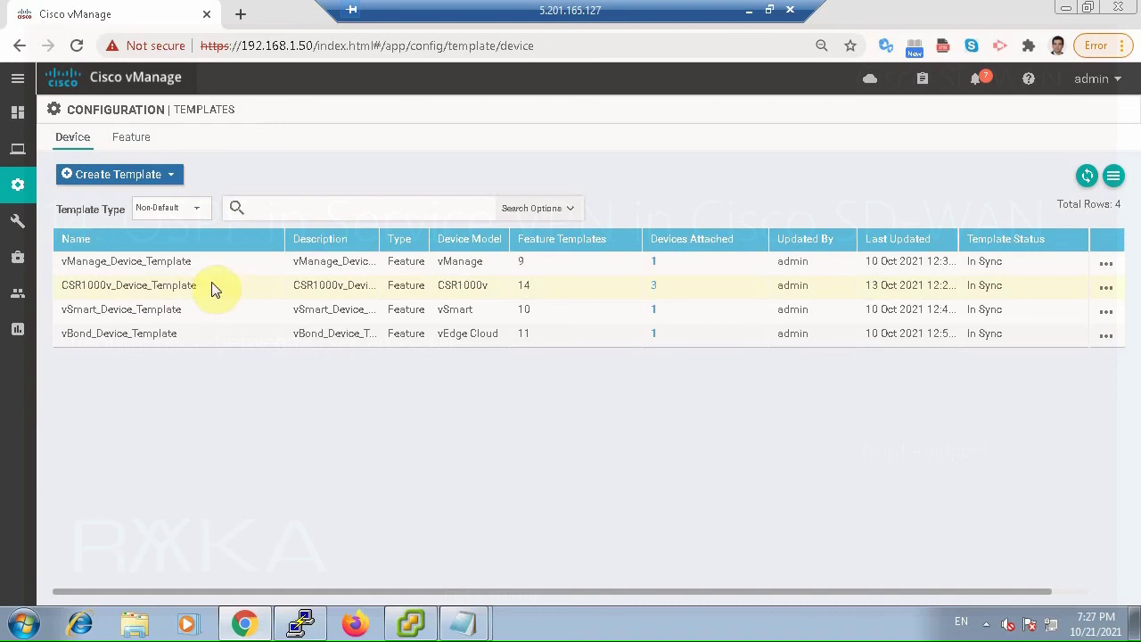
# - Copy CSR1000v_Device_Template as CSR1000v_Device_Template_cEdge1 with a matching _cEdge1 description
pyautogui.click(1107, 288)
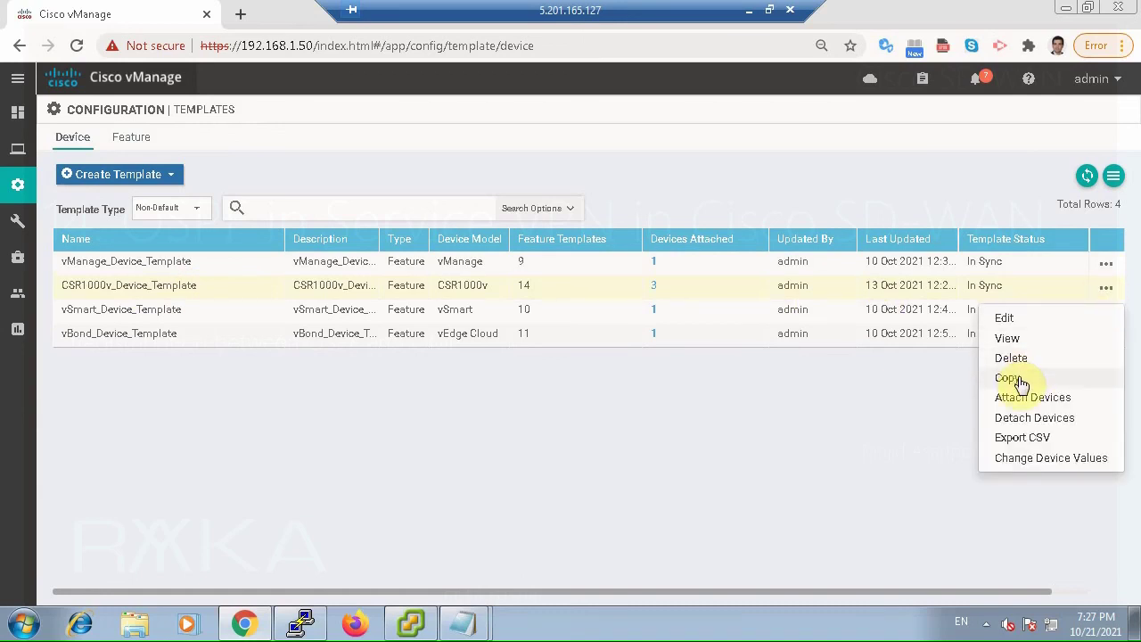
pyautogui.click(1019, 379)
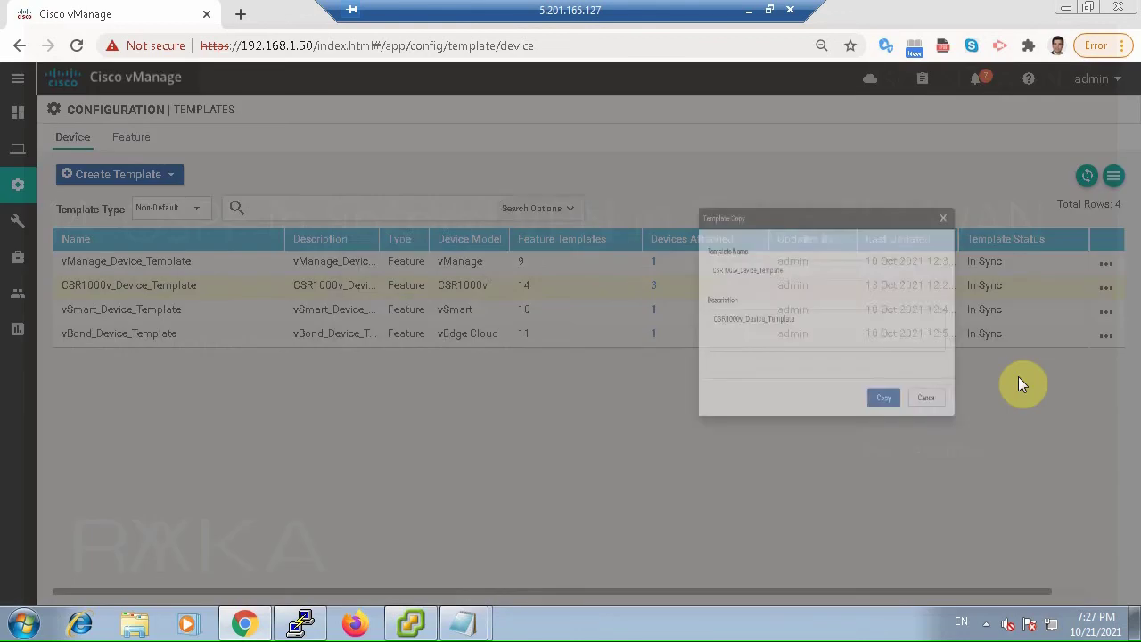
pyautogui.click(716, 285)
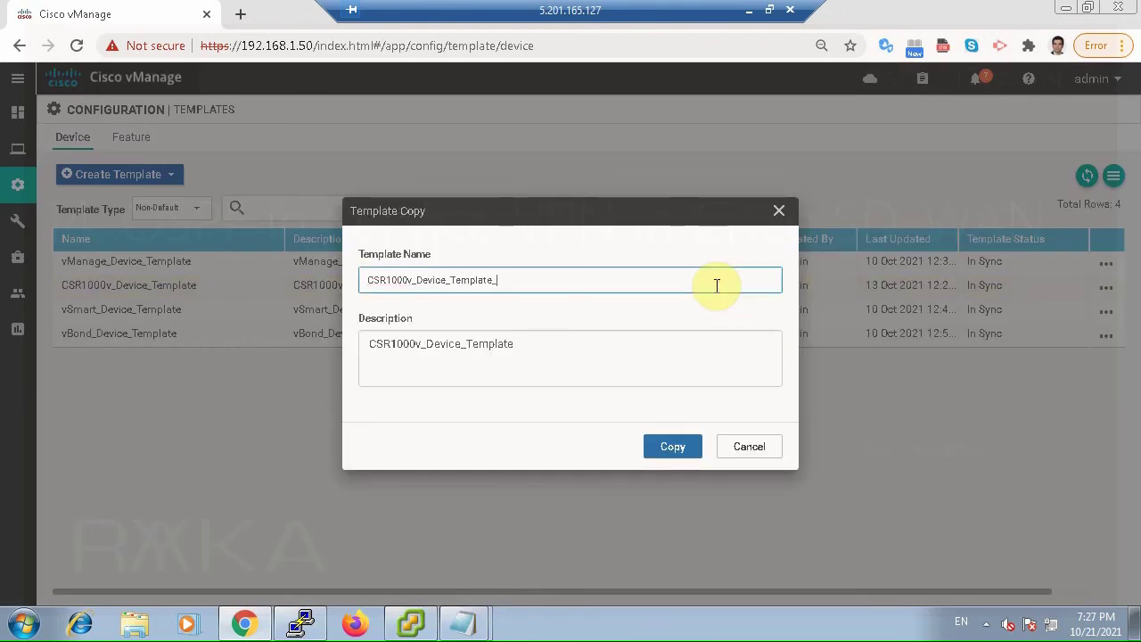
pyautogui.write('cEdge1')
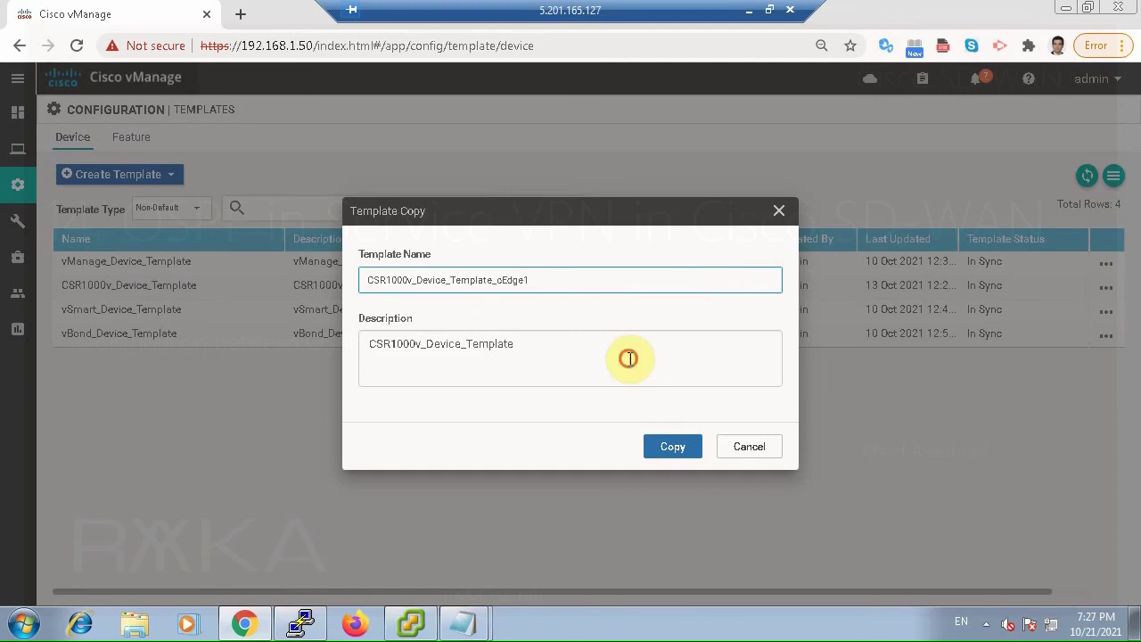
pyautogui.click(630, 359)
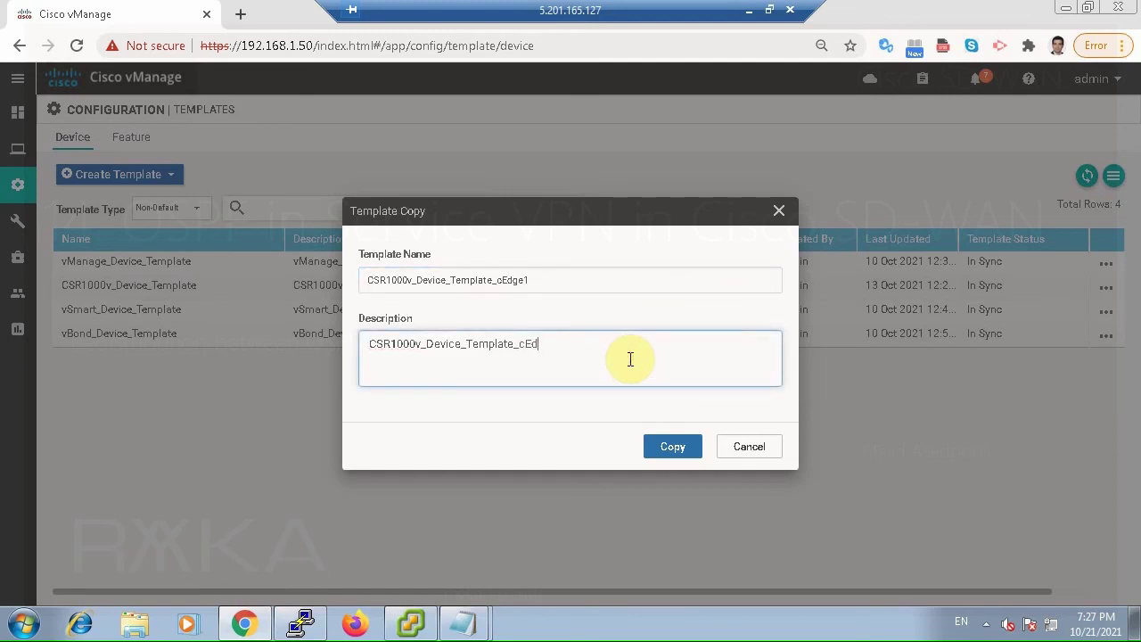
pyautogui.click(674, 447)
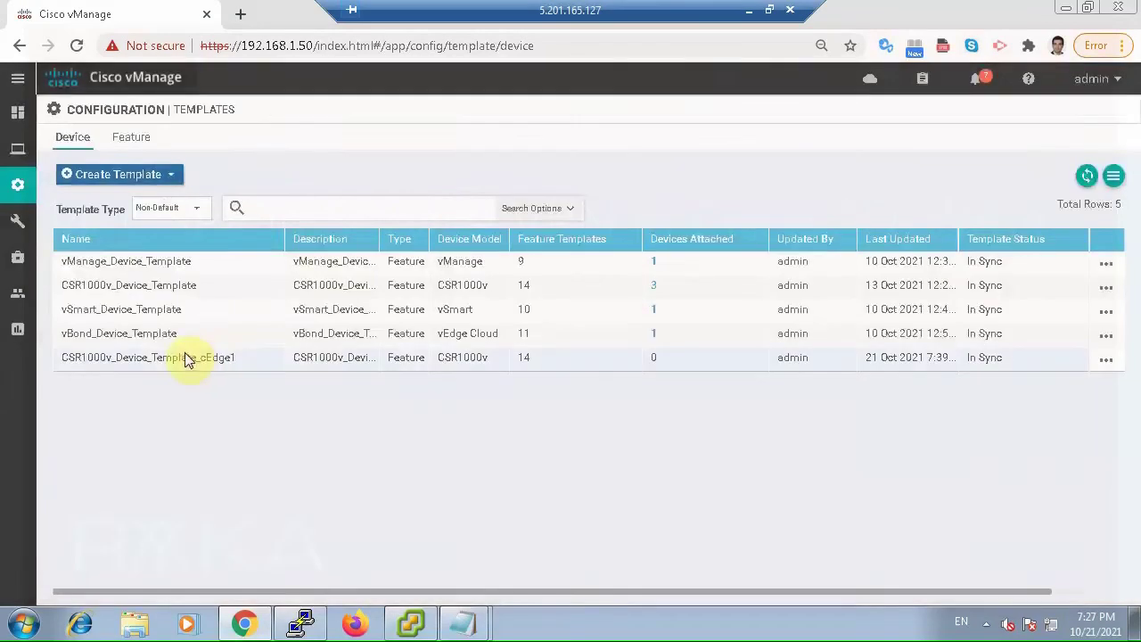
pyautogui.click(1105, 361)
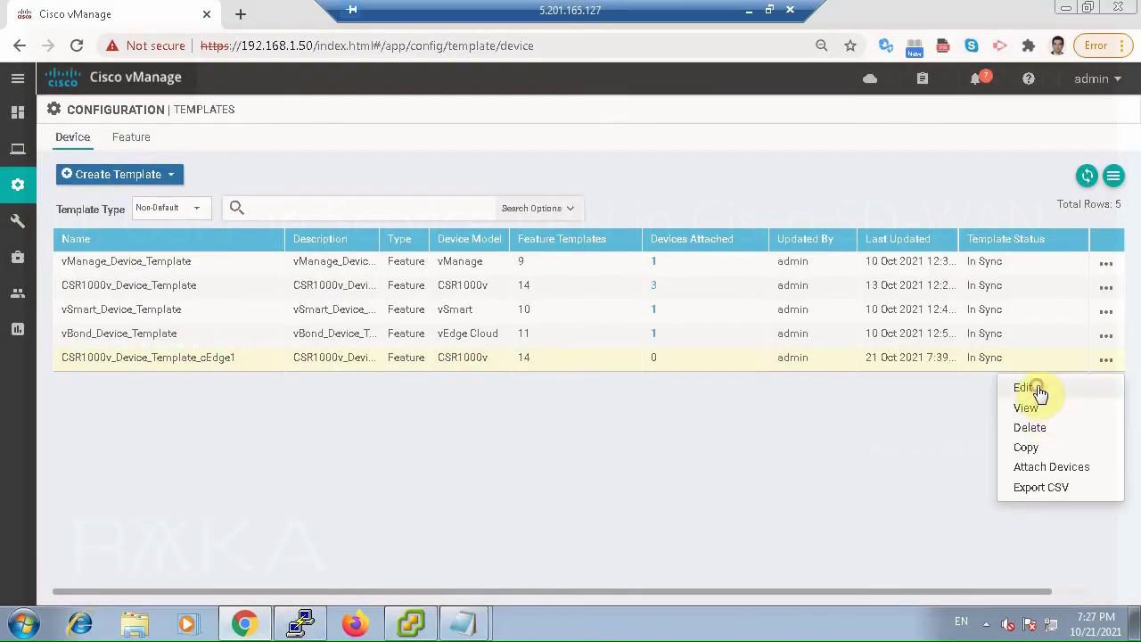
# - Edit the cEdge1 template copy and set Cisco OMP to CSR1000v_OMP
pyautogui.click(1039, 389)
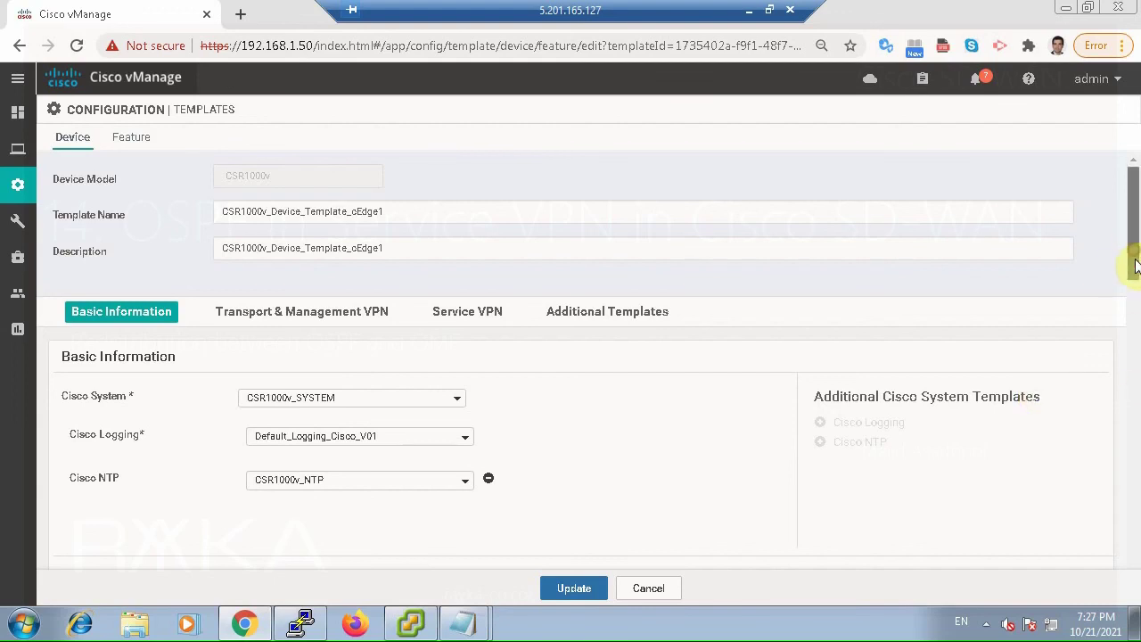
pyautogui.moveTo(1134, 264); pyautogui.dragTo(1134, 305)
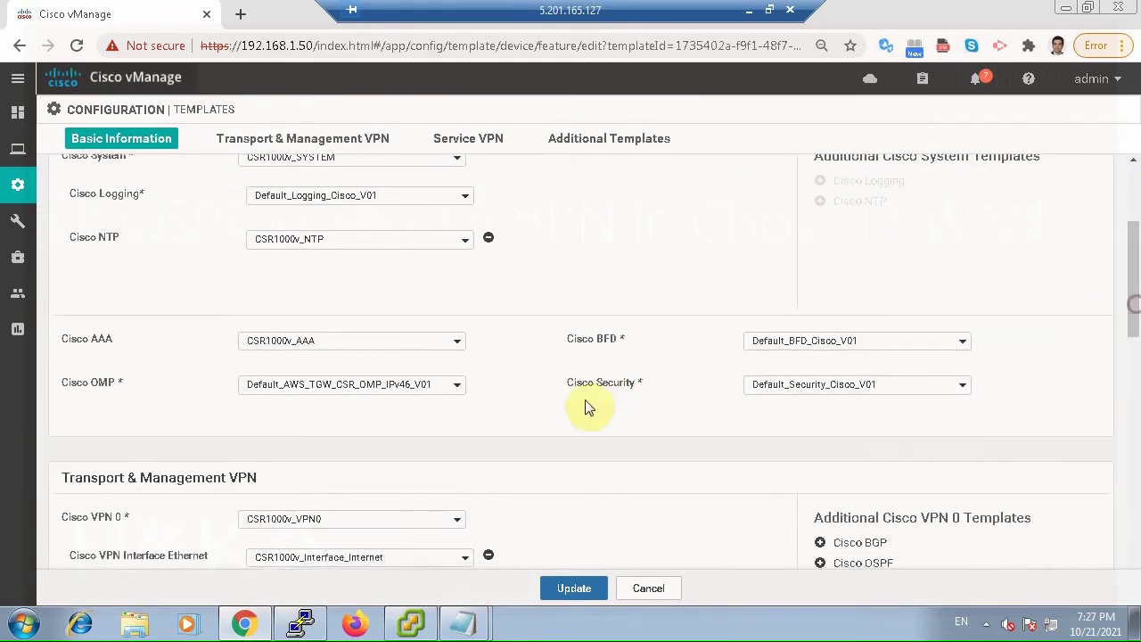
pyautogui.click(436, 395)
pyautogui.click(330, 410)
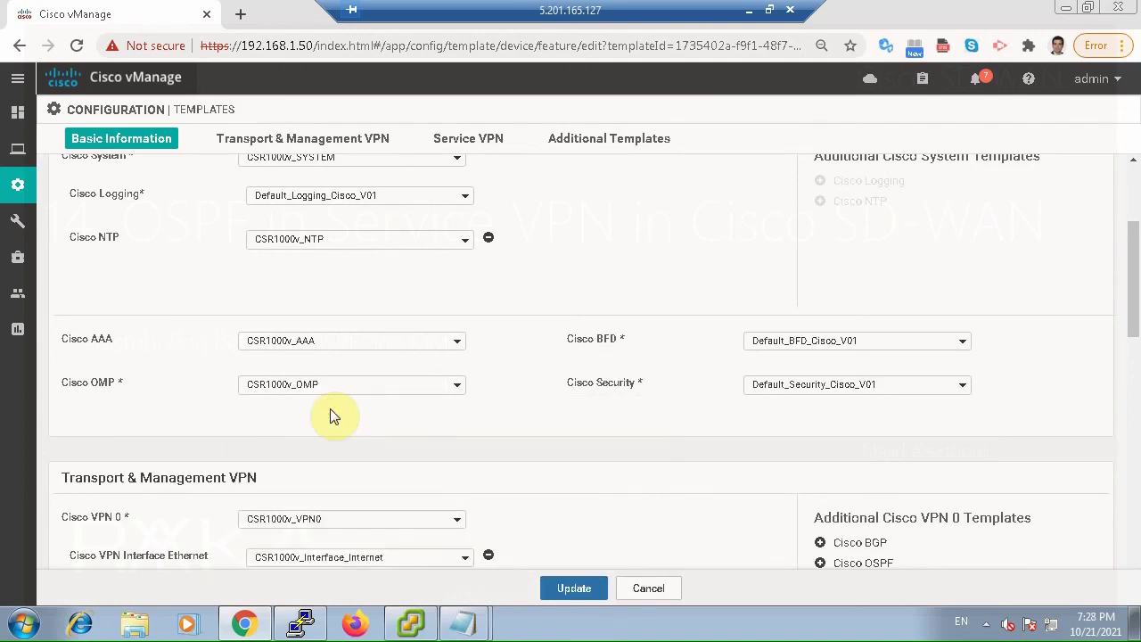
# - Remove the CSR1000v_VPN10 service VPN, leaving the Service VPN table empty
pyautogui.scroll(-3, 595, 460)
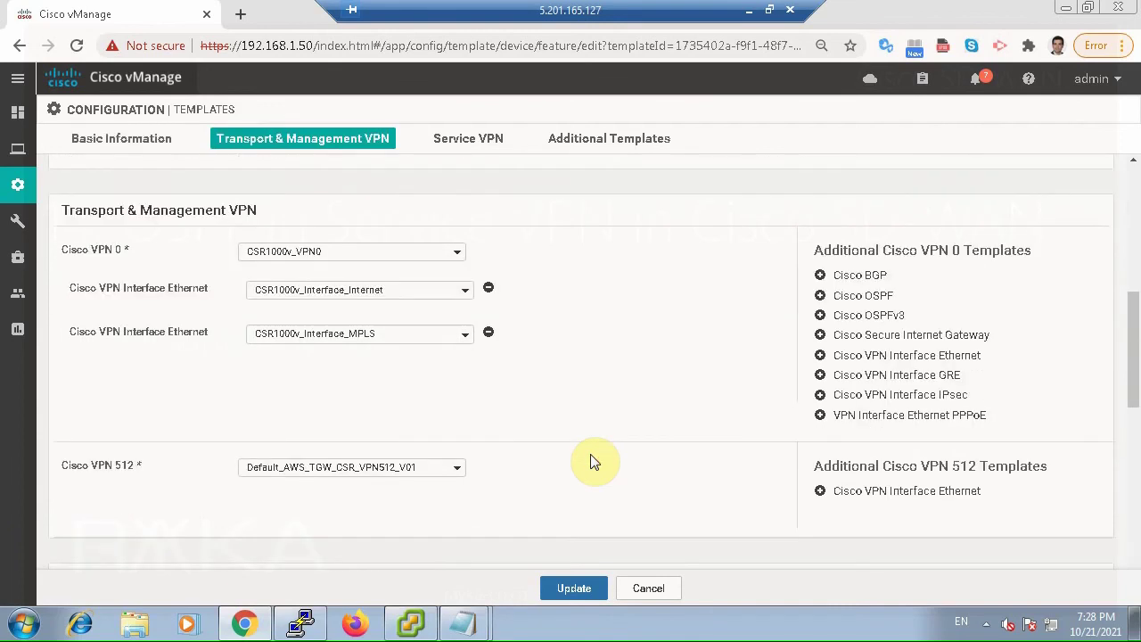
pyautogui.scroll(-3, 595, 460)
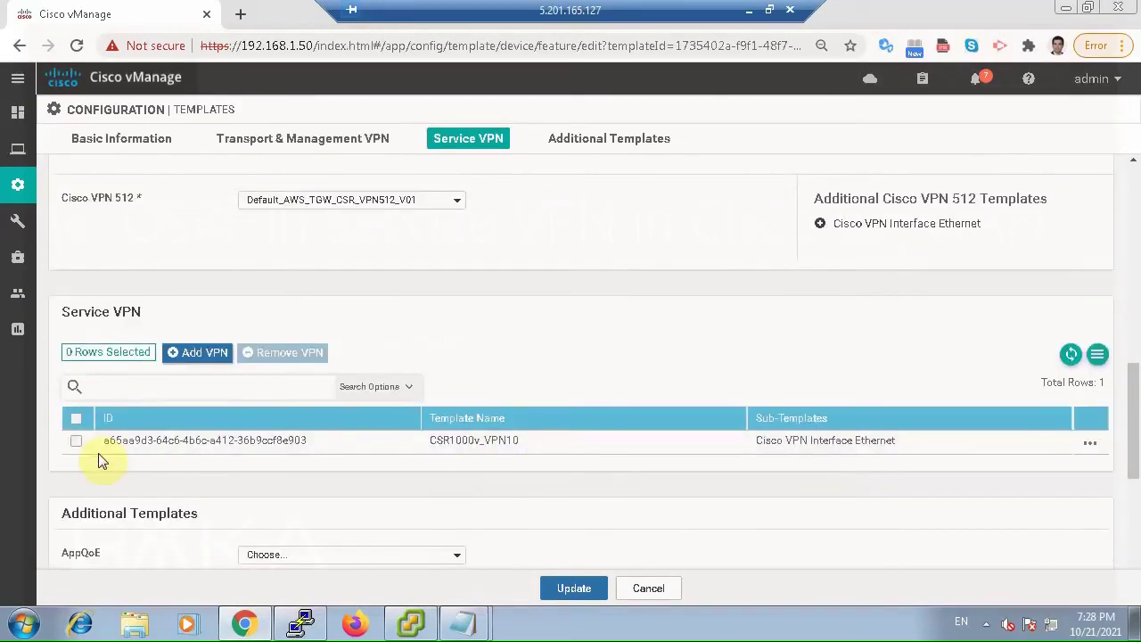
pyautogui.click(73, 443)
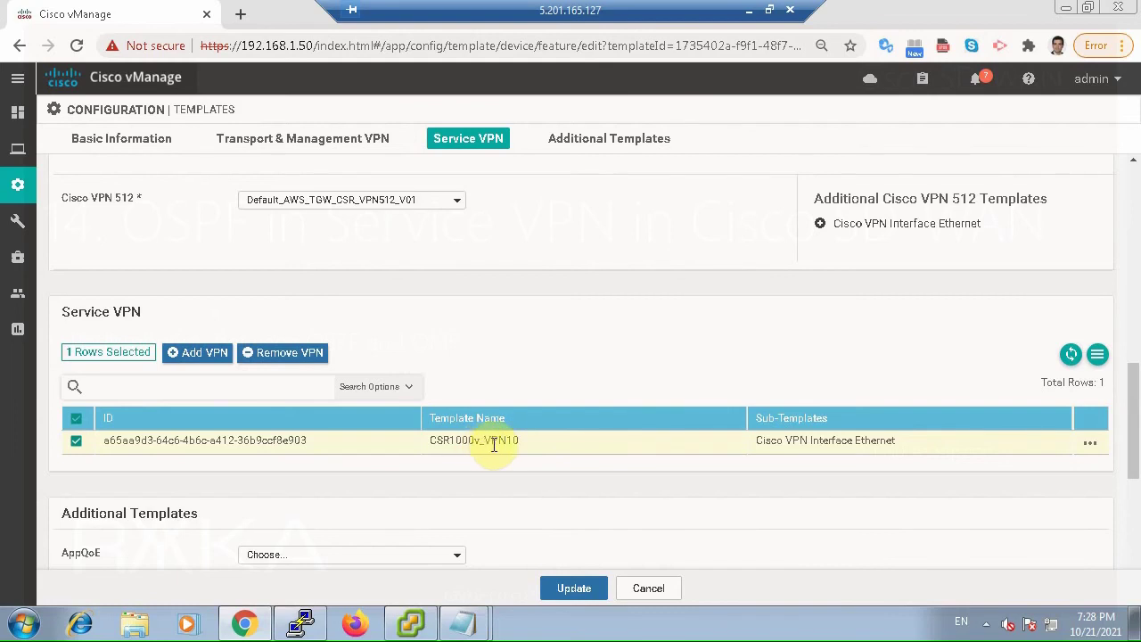
pyautogui.click(289, 352)
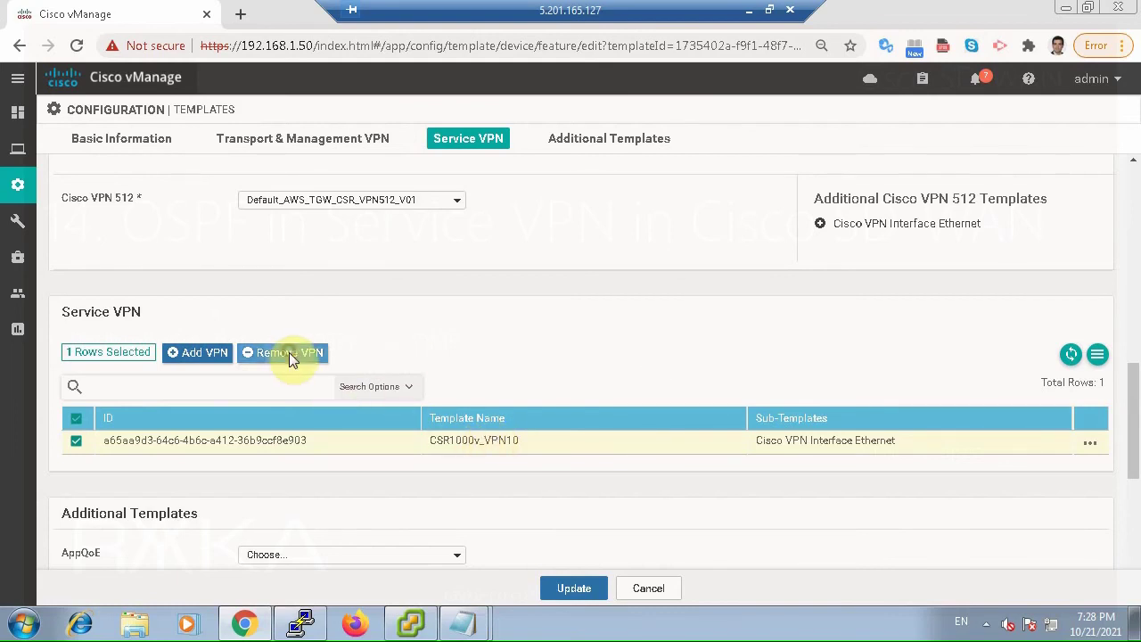
pyautogui.click(740, 377)
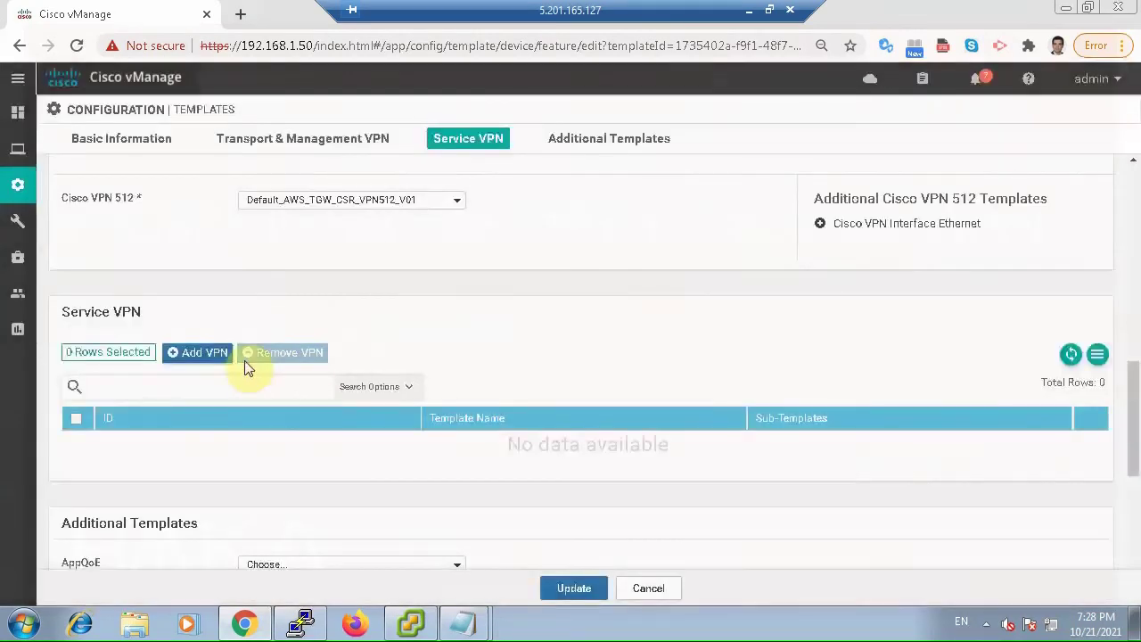
# - Add CSR1000v_VPN10_cEdge1 as a service VPN in the cEdge1 device template
pyautogui.click(214, 357)
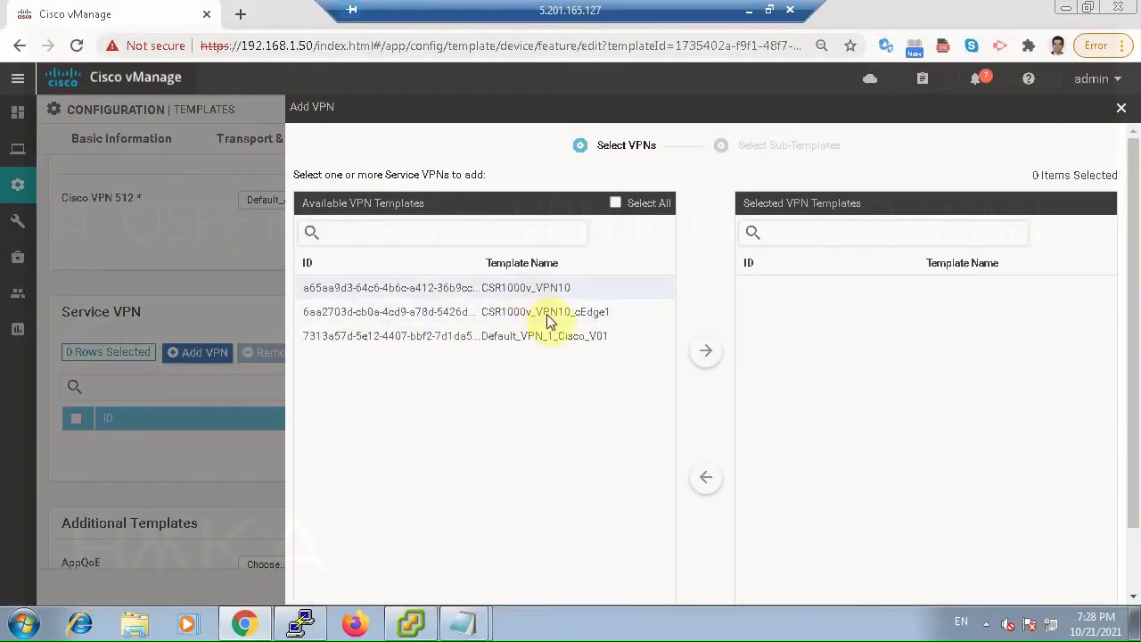
pyautogui.click(546, 314)
pyautogui.click(704, 350)
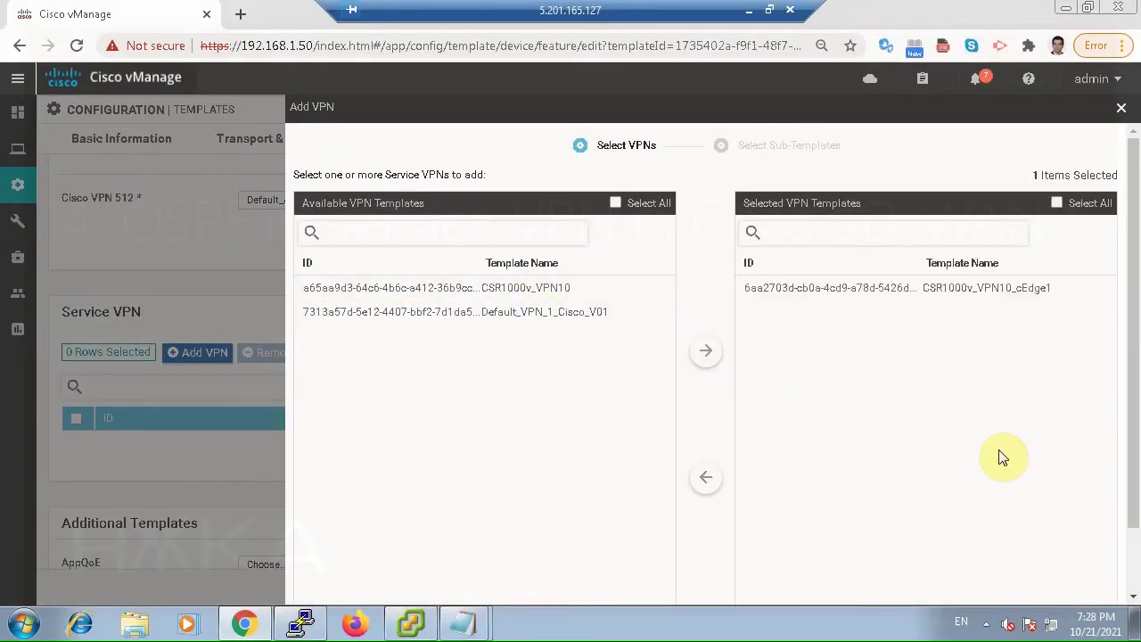
pyautogui.scroll(-1, 1079, 479)
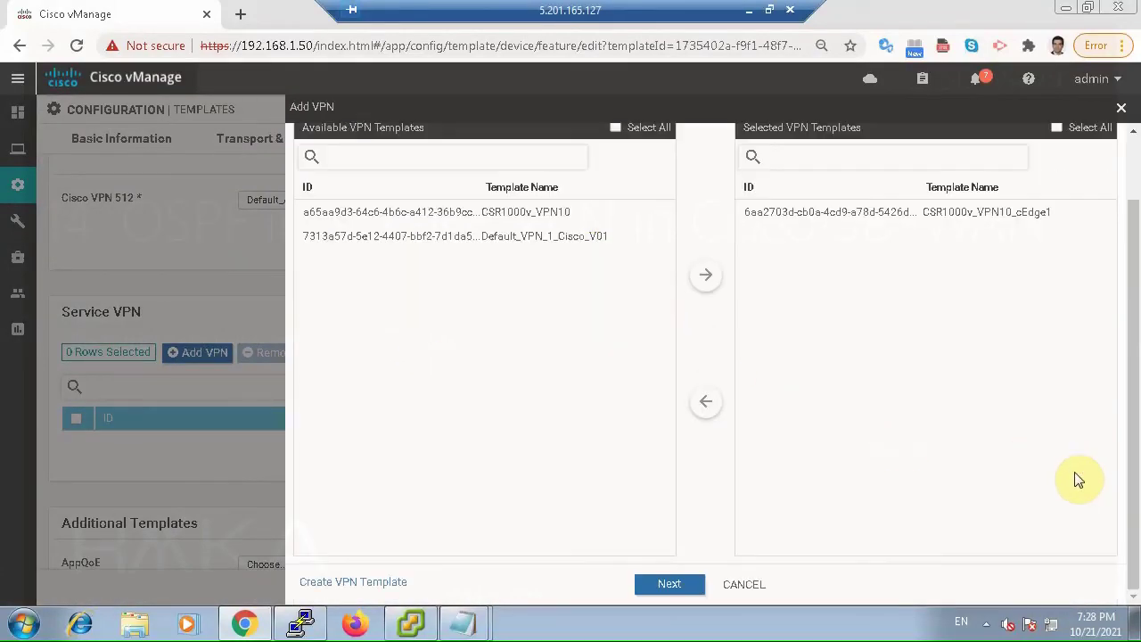
pyautogui.click(660, 584)
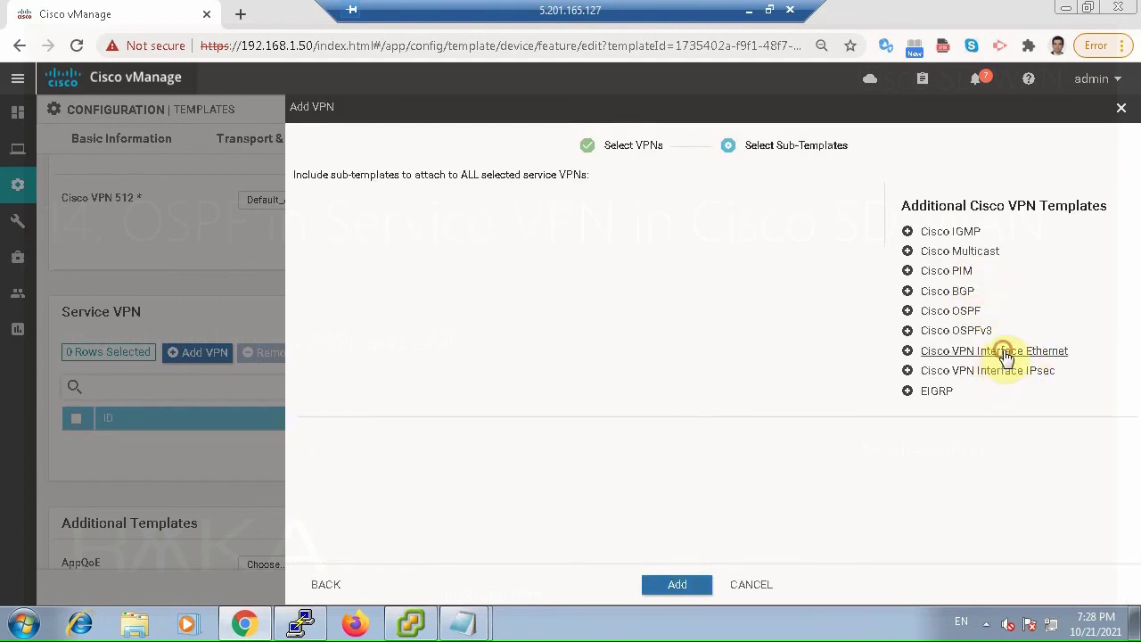
# - Give the VPN sub-templates CSR1000v_VPN10_OSPF, Interface_Data_Center and Interface_LAN, then update the template
pyautogui.click(1001, 355)
pyautogui.click(996, 355)
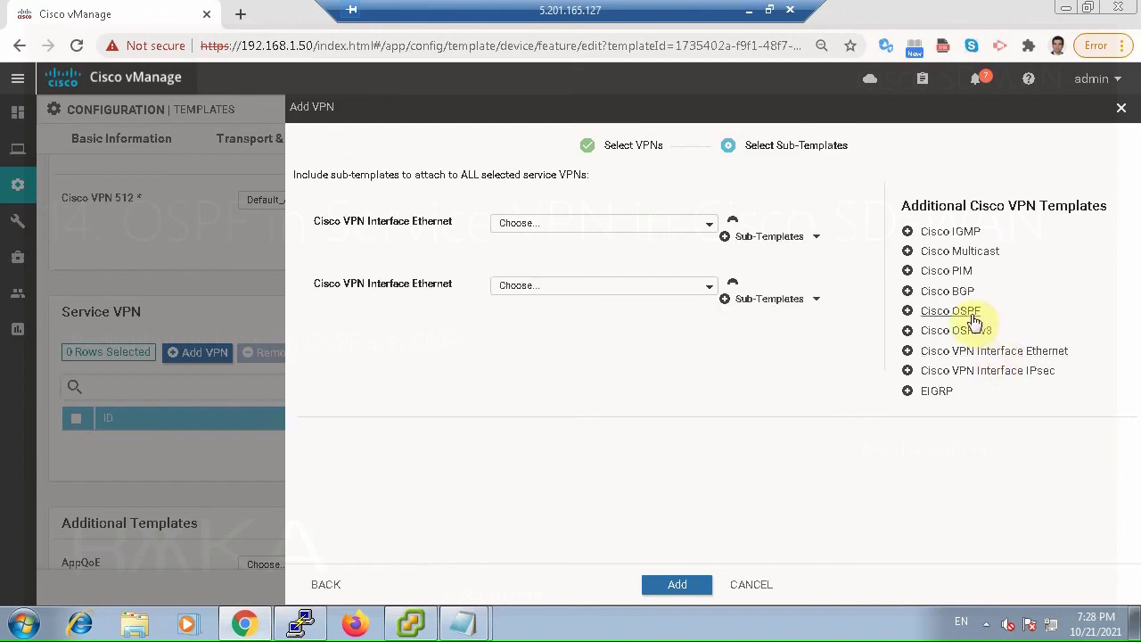
pyautogui.click(970, 314)
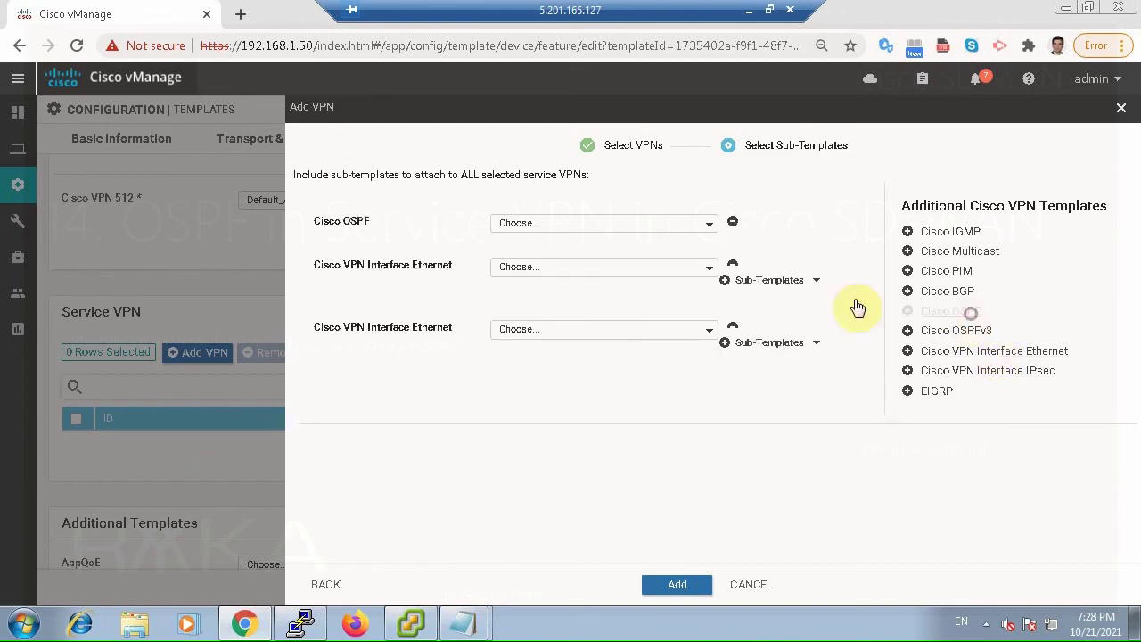
pyautogui.click(571, 329)
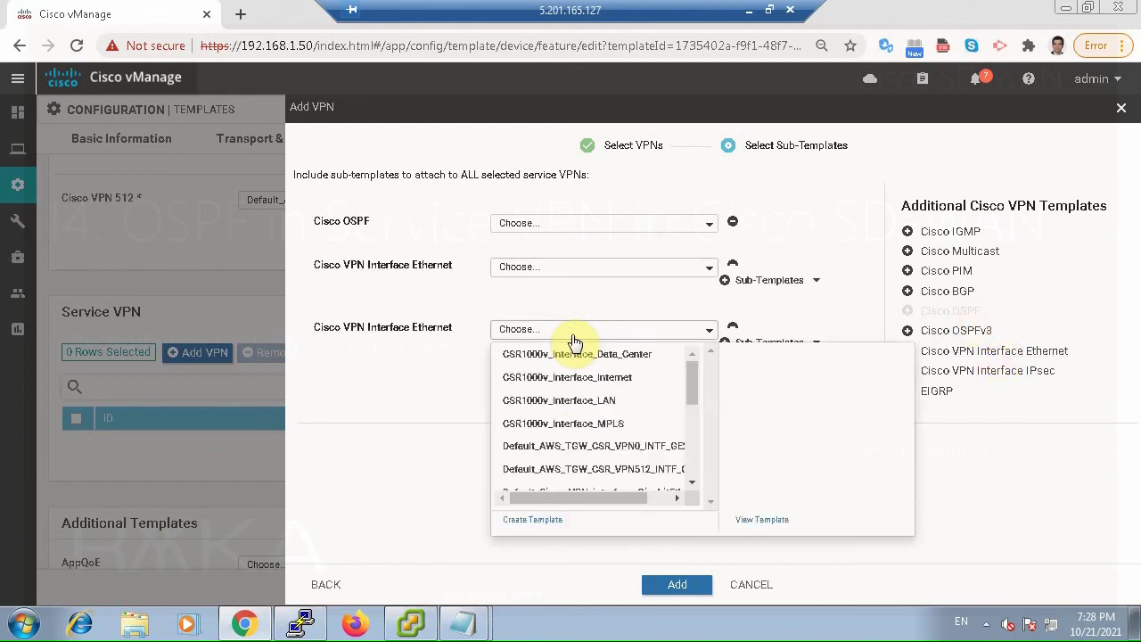
pyautogui.click(602, 406)
pyautogui.click(584, 268)
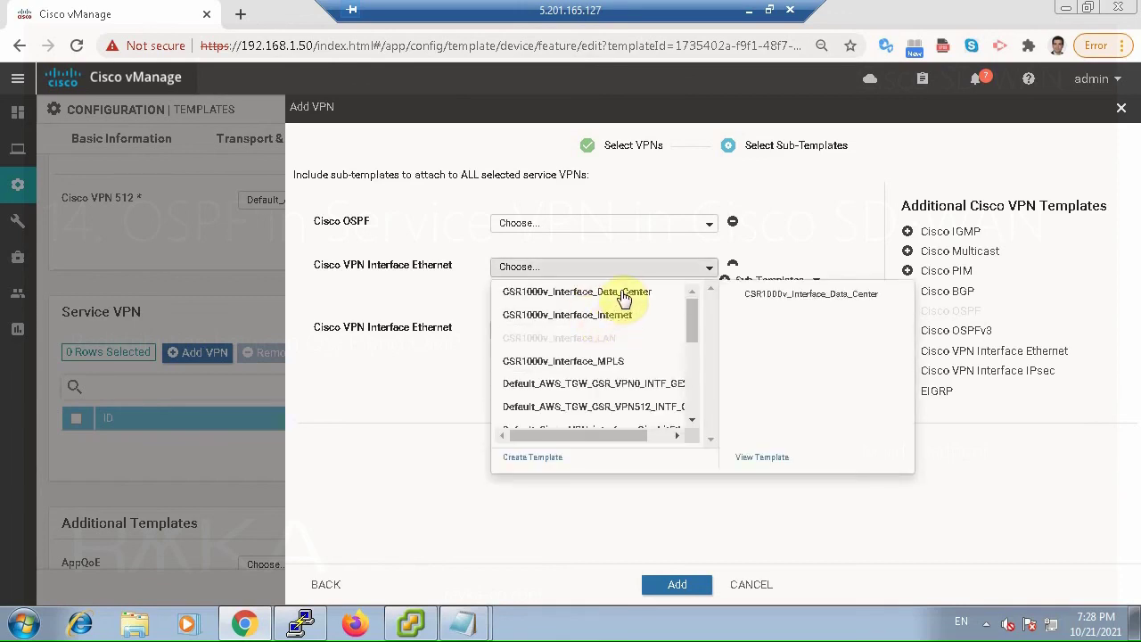
pyautogui.click(619, 293)
pyautogui.click(553, 224)
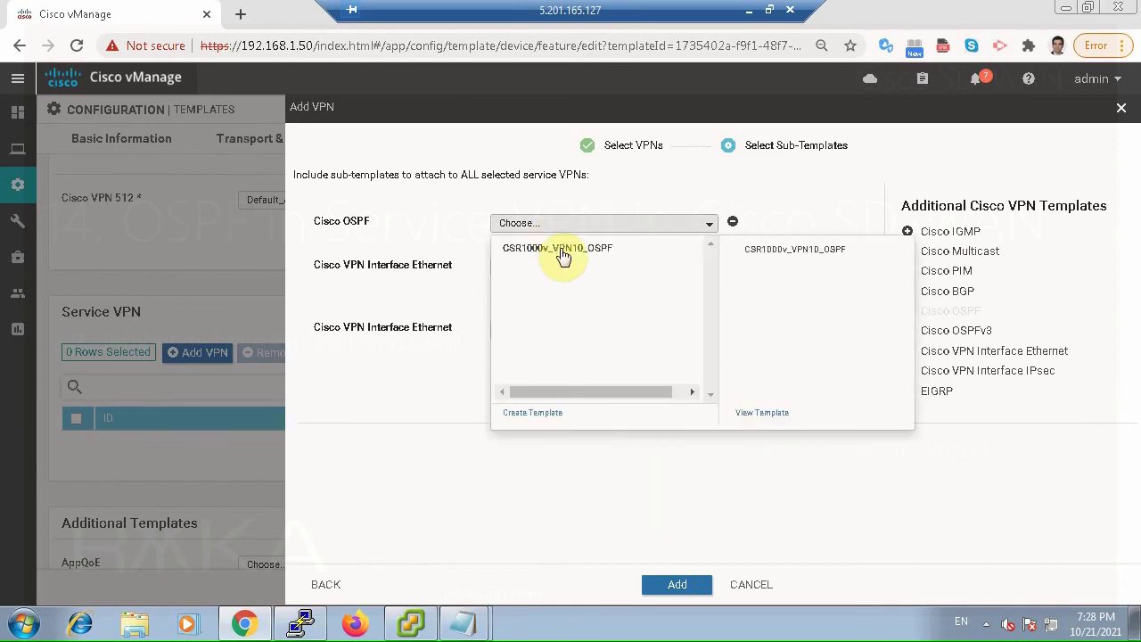
pyautogui.click(561, 251)
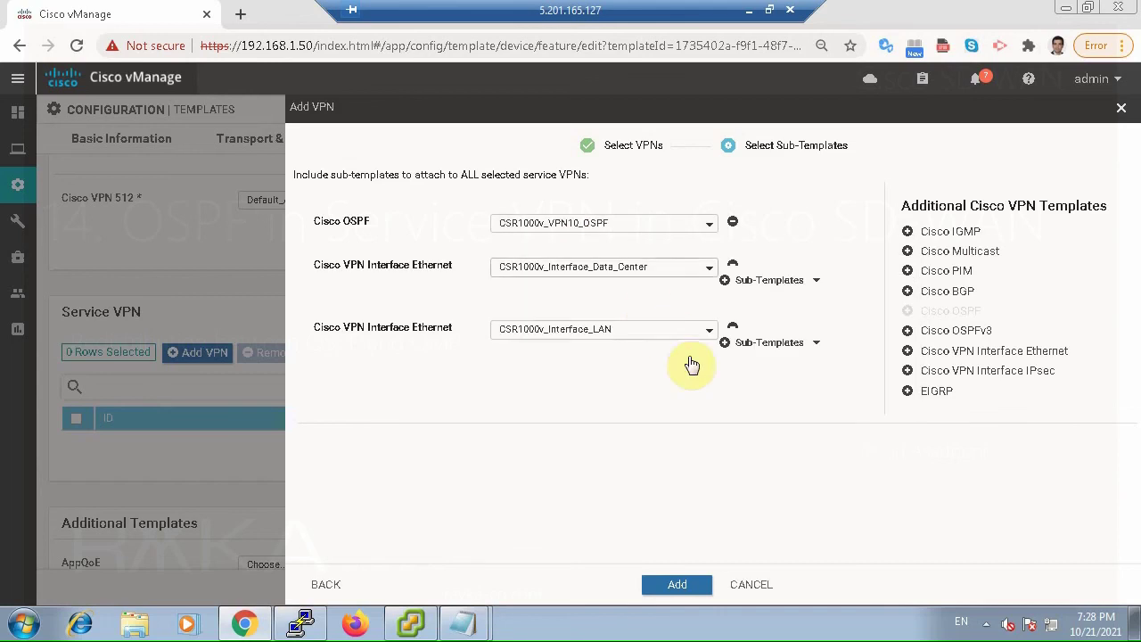
pyautogui.click(686, 580)
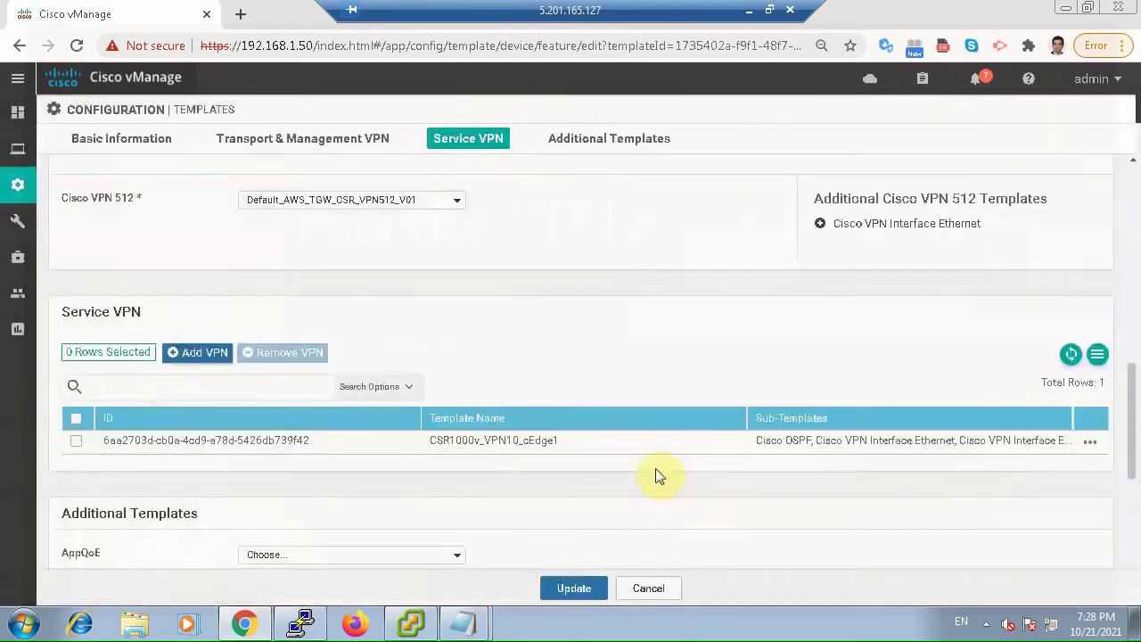
pyautogui.click(574, 588)
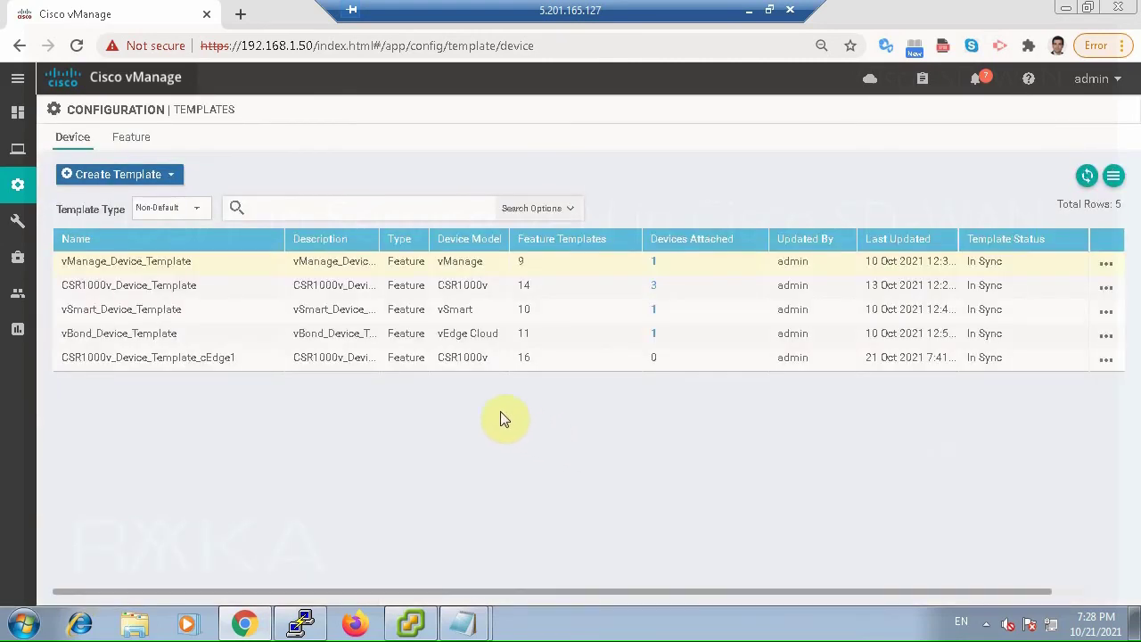
# - Attach cEdge1 (1.1.1.101) to CSR1000v_Device_Template_cEdge1 via Attach Devices
pyautogui.click(1106, 364)
pyautogui.click(1052, 476)
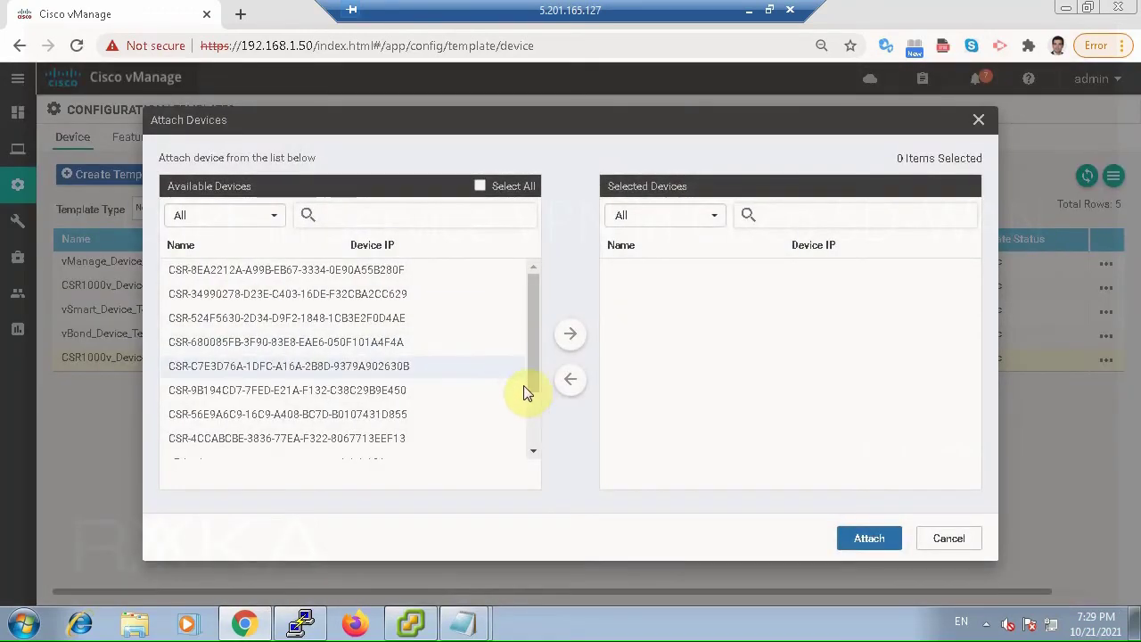
pyautogui.click(530, 410)
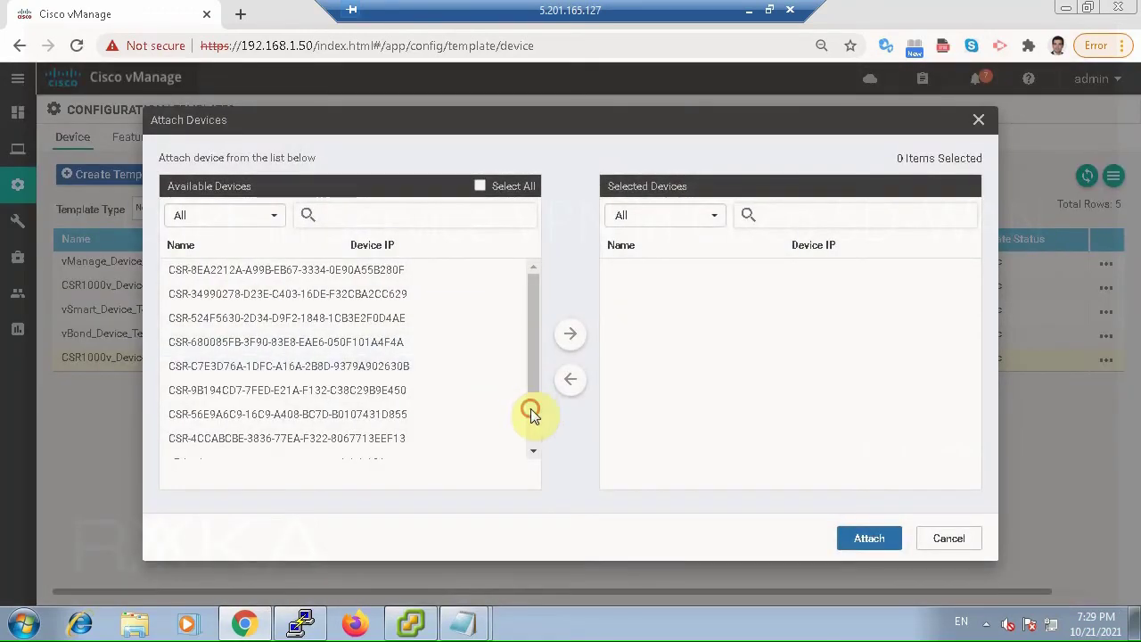
pyautogui.click(571, 335)
pyautogui.click(856, 538)
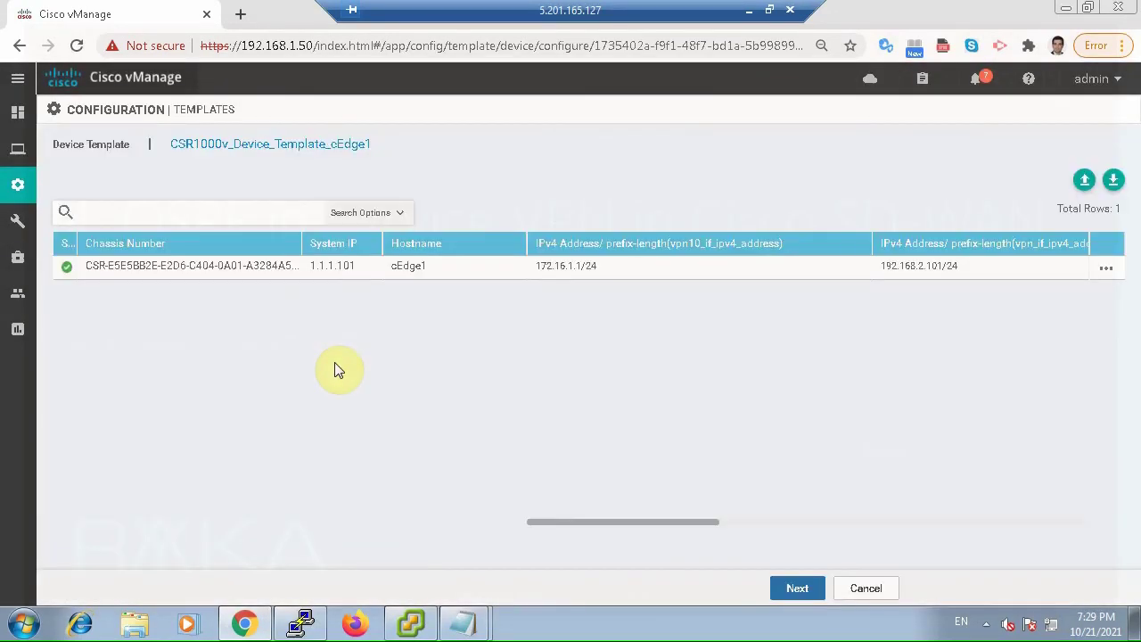
# - Preview cEdge1's generated configuration and open its Config Diff
pyautogui.click(798, 590)
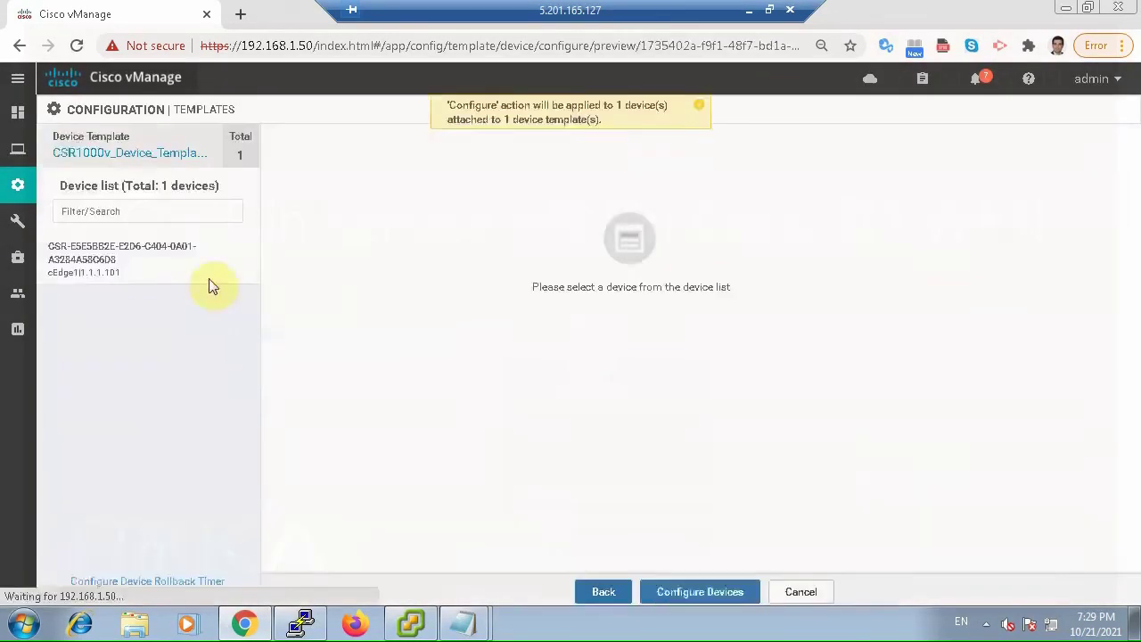
pyautogui.click(186, 262)
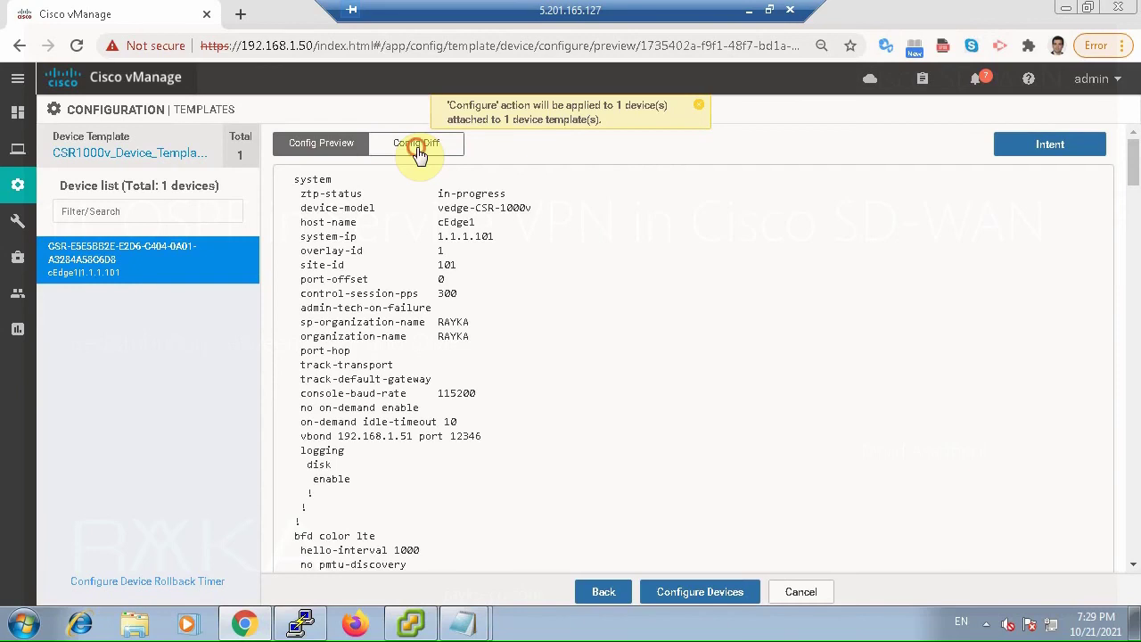
pyautogui.click(417, 146)
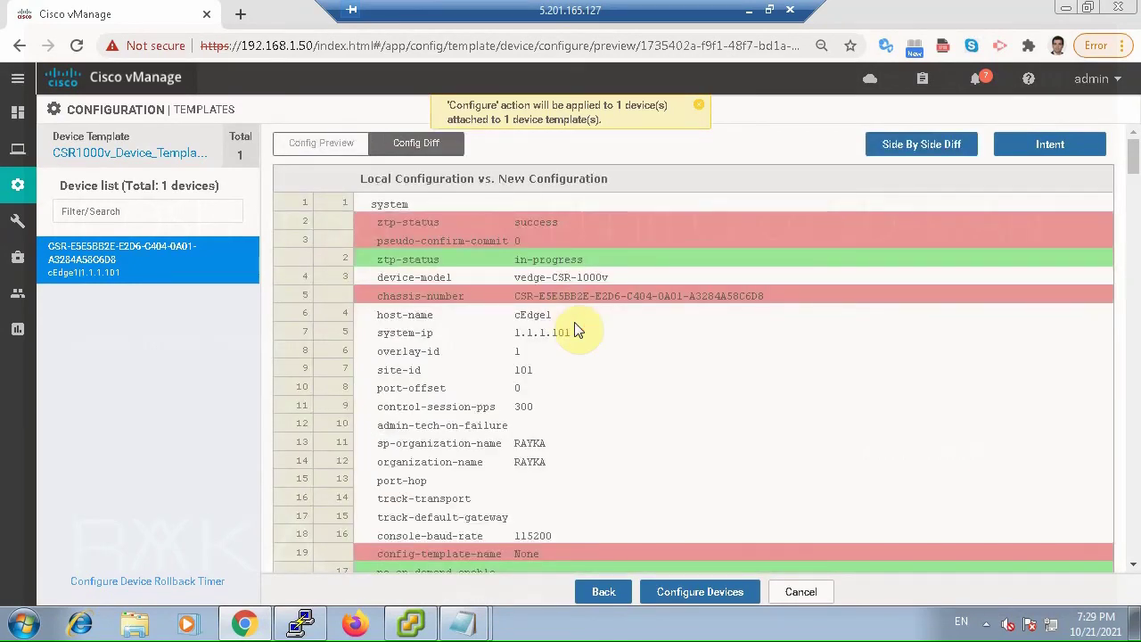
pyautogui.scroll(-3, 577, 330)
pyautogui.scroll(-3, 577, 330)
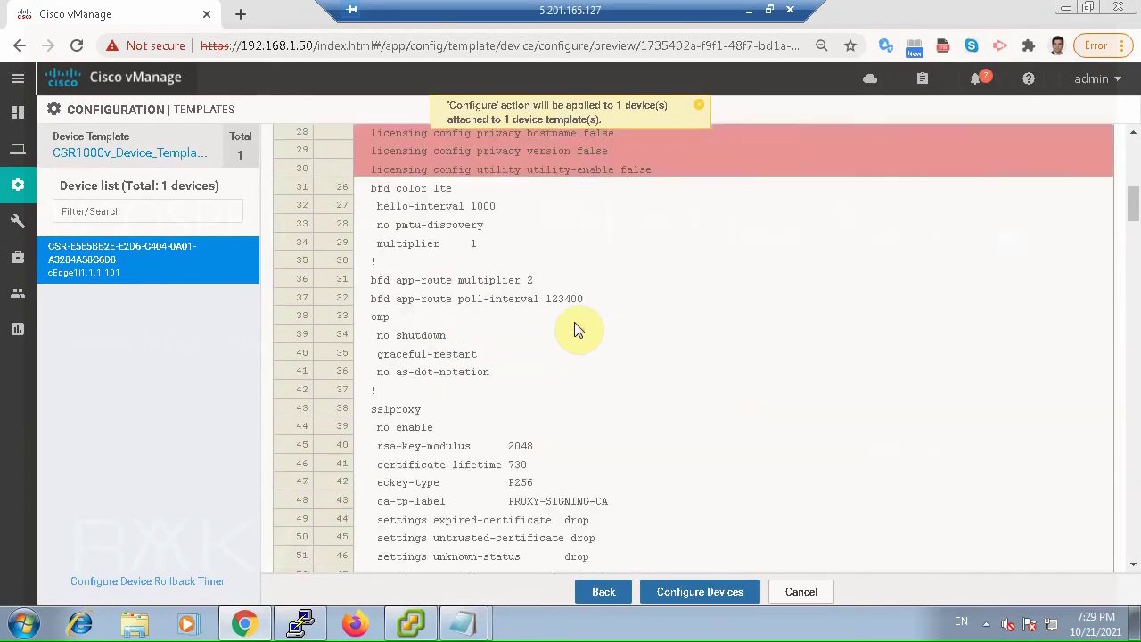
pyautogui.scroll(-14, 577, 330)
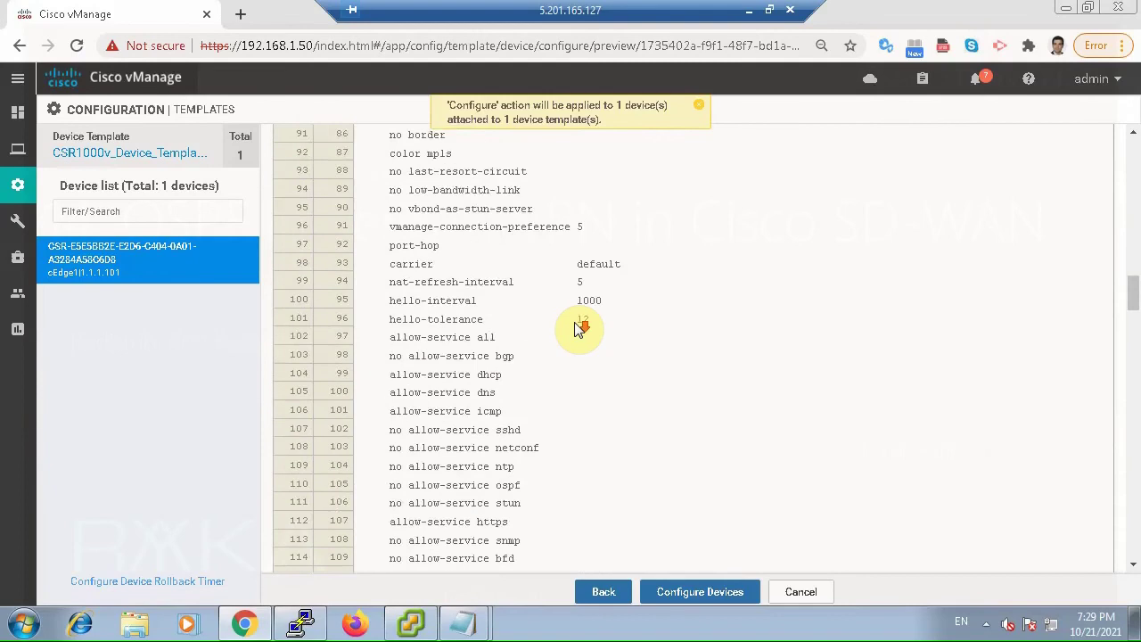
pyautogui.scroll(-8, 576, 330)
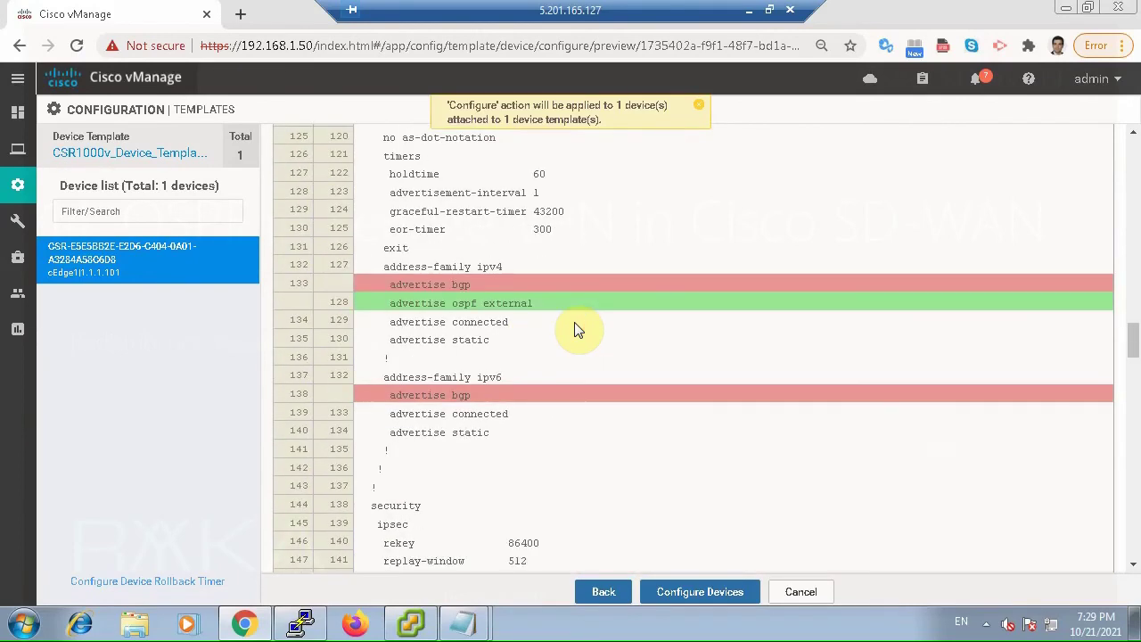
# - Highlight the new advertise ospf external line and the ip route vrf 10 static route
pyautogui.moveTo(408, 303); pyautogui.dragTo(387, 143)
pyautogui.middleClick(569, 351)
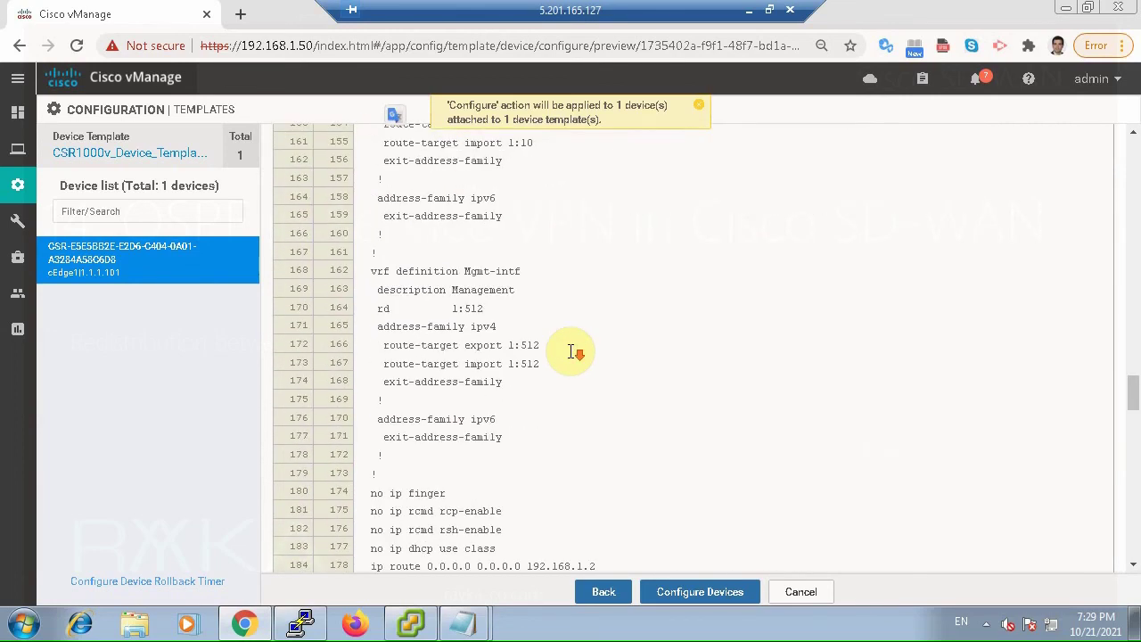
pyautogui.click(577, 353)
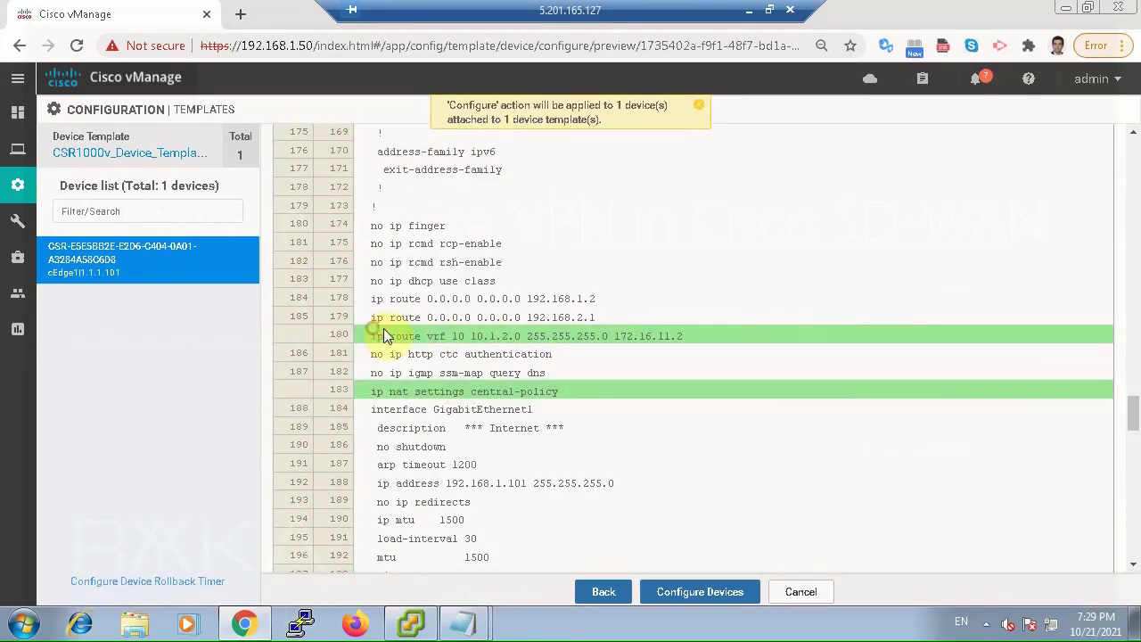
pyautogui.moveTo(373, 336); pyautogui.dragTo(497, 336)
pyautogui.moveTo(622, 348); pyautogui.dragTo(657, 335)
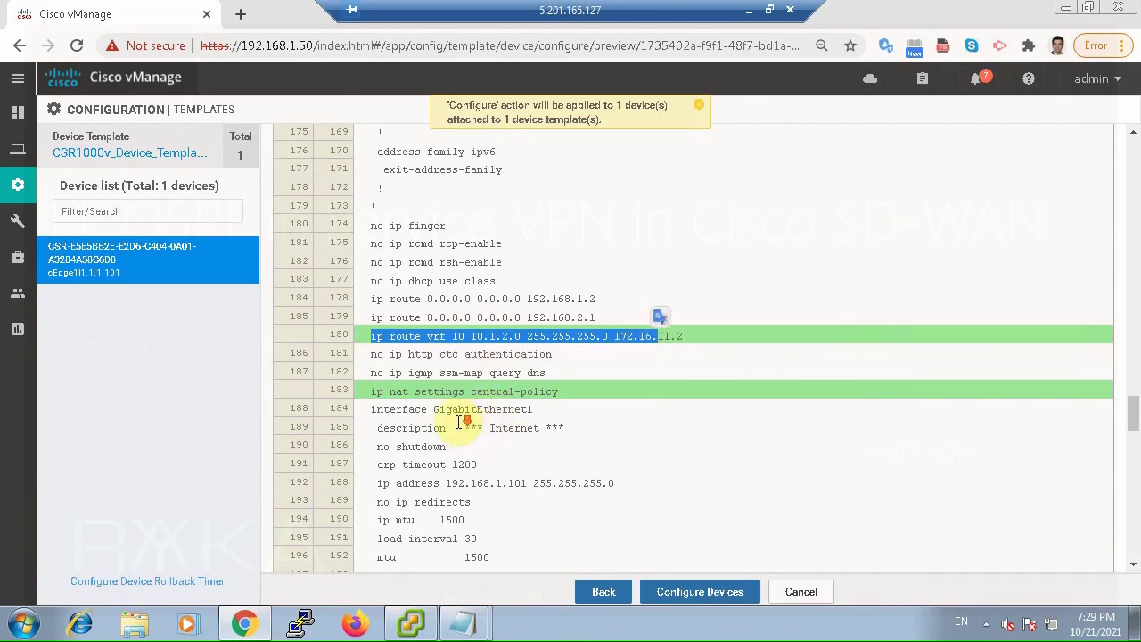
pyautogui.scroll(-4, 462, 417)
pyautogui.scroll(-1, 458, 421)
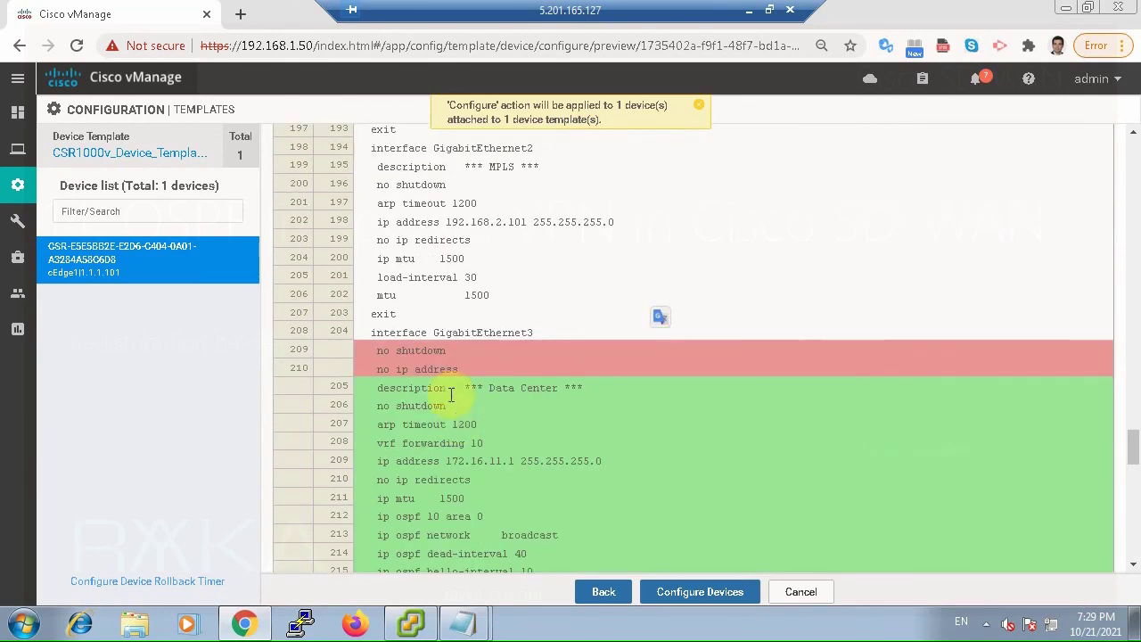
pyautogui.moveTo(445, 332); pyautogui.dragTo(482, 497)
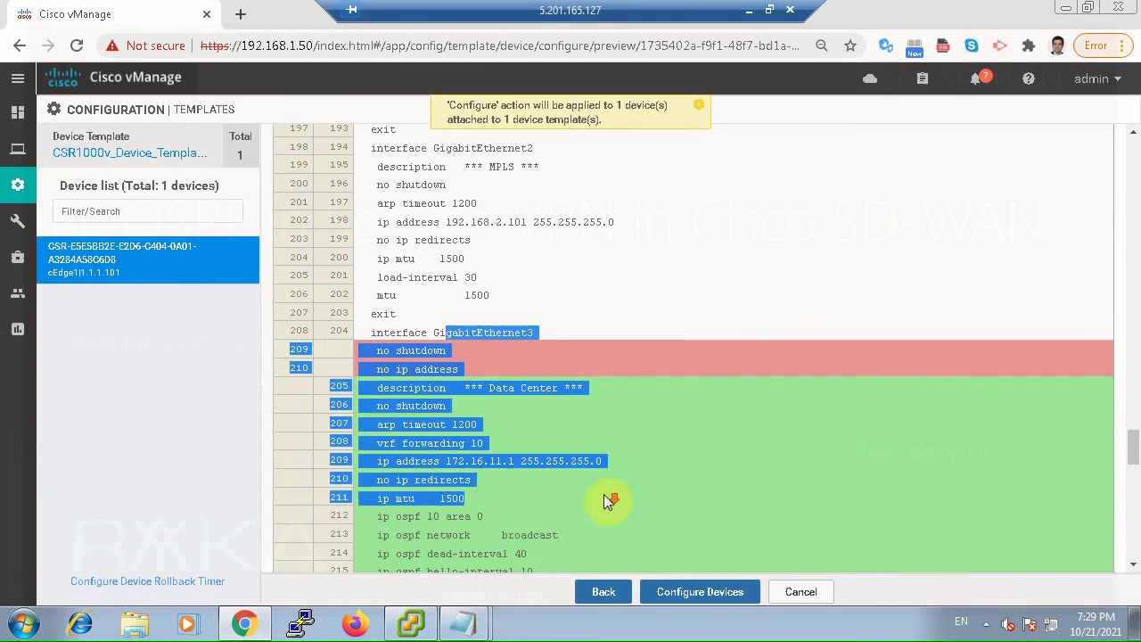
# - Highlight the GigabitEthernet3 Data Center lines and OSPF 10's redistribute omp subnets line
pyautogui.scroll(-2, 603, 494)
pyautogui.scroll(-8, 603, 494)
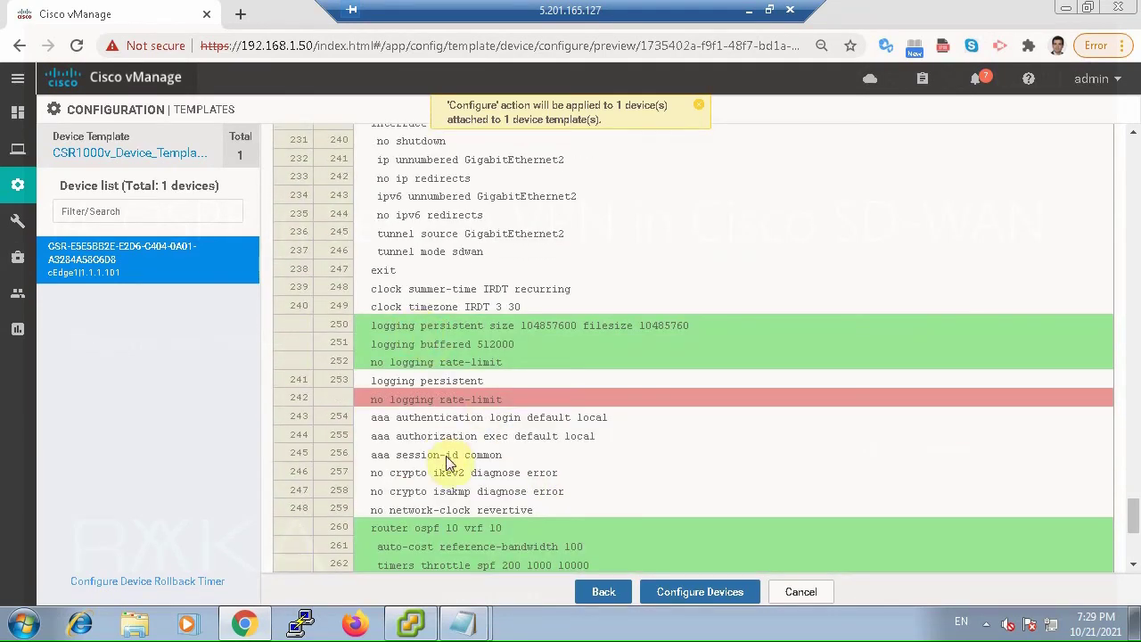
pyautogui.scroll(-1, 454, 463)
pyautogui.click(424, 438)
pyautogui.moveTo(463, 482); pyautogui.dragTo(484, 512)
pyautogui.scroll(-3, 484, 513)
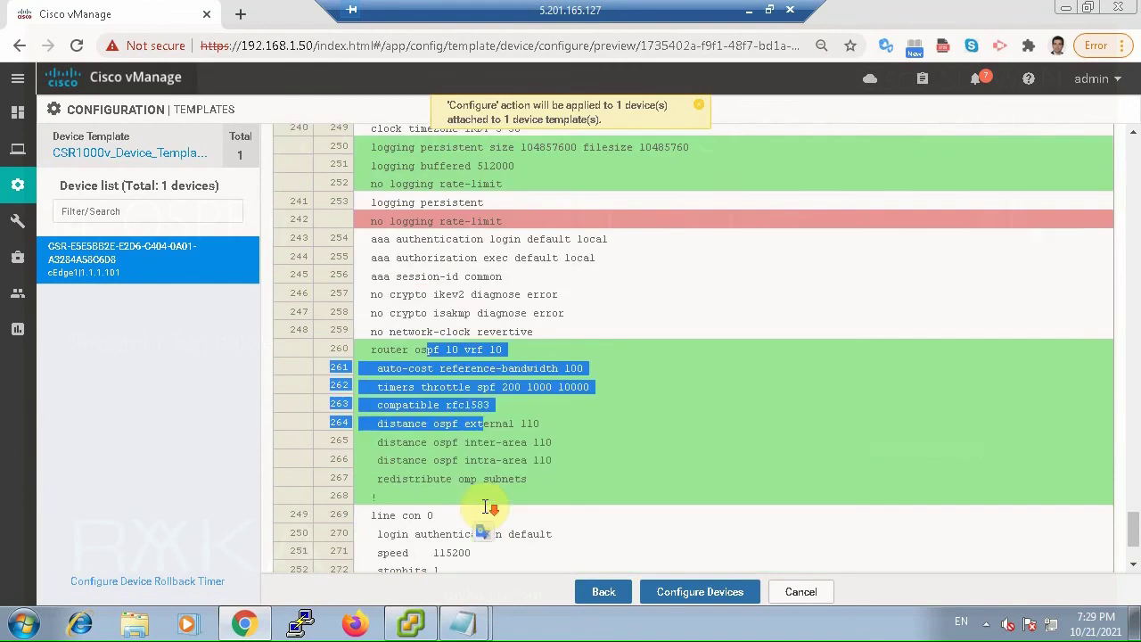
pyautogui.moveTo(402, 389); pyautogui.dragTo(477, 390)
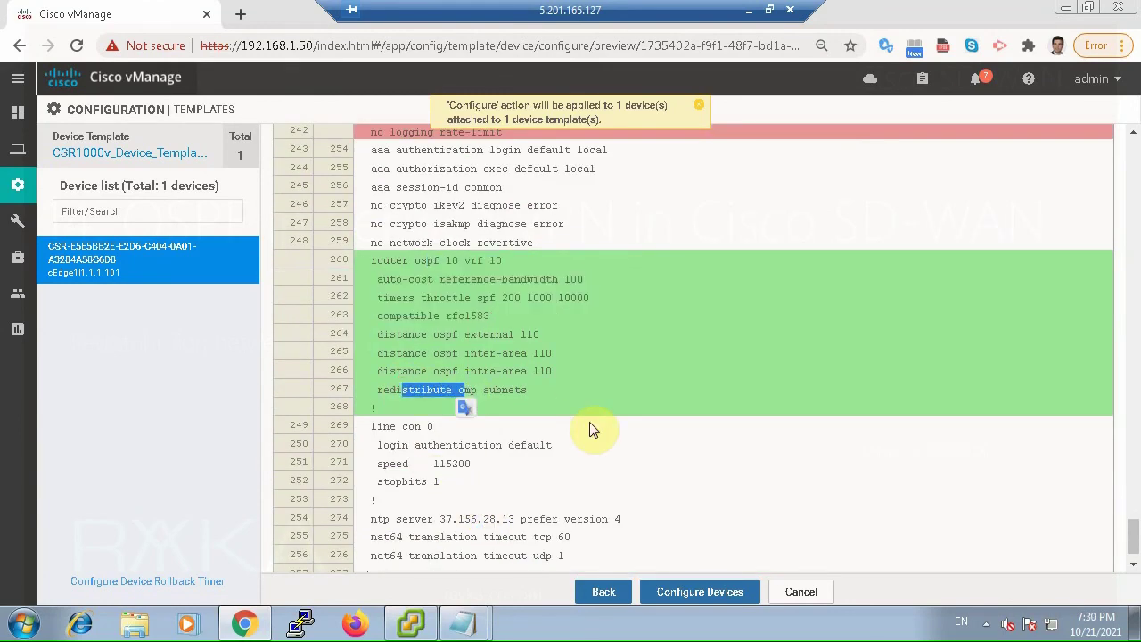
pyautogui.scroll(-1, 589, 423)
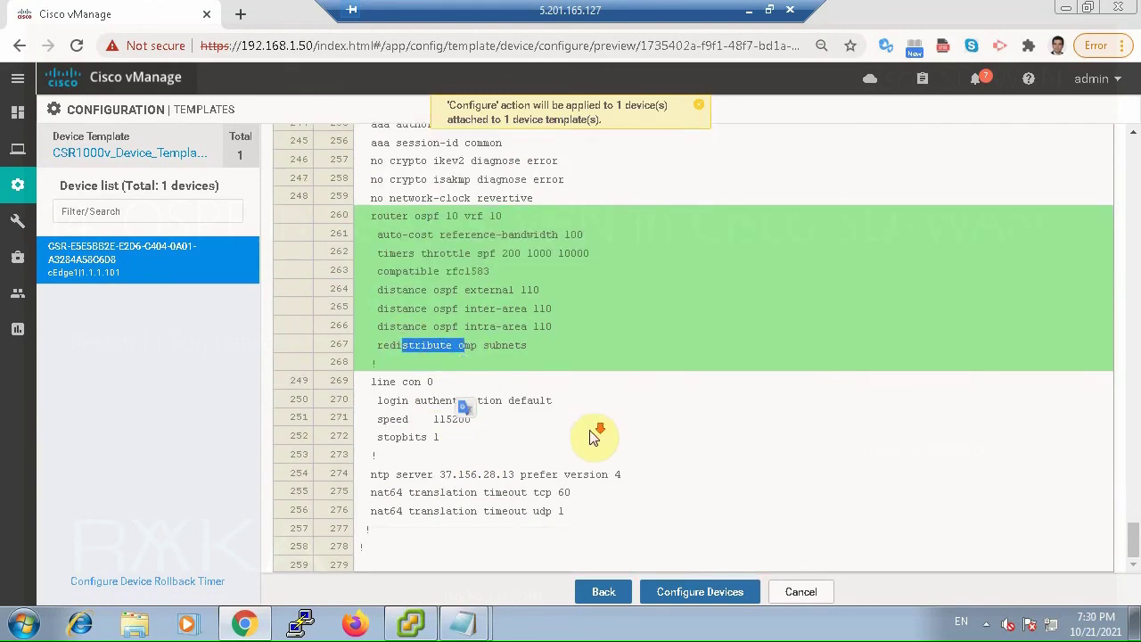
# - Push the template configuration to cEdge1 and refresh the Task View for its status
pyautogui.click(704, 591)
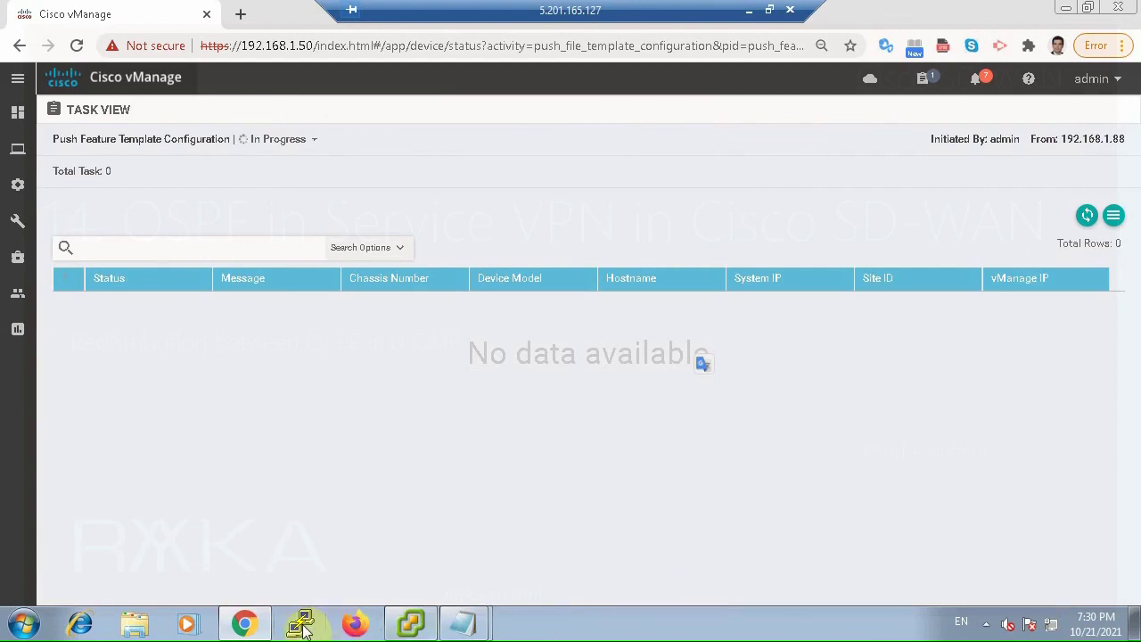
pyautogui.click(1086, 215)
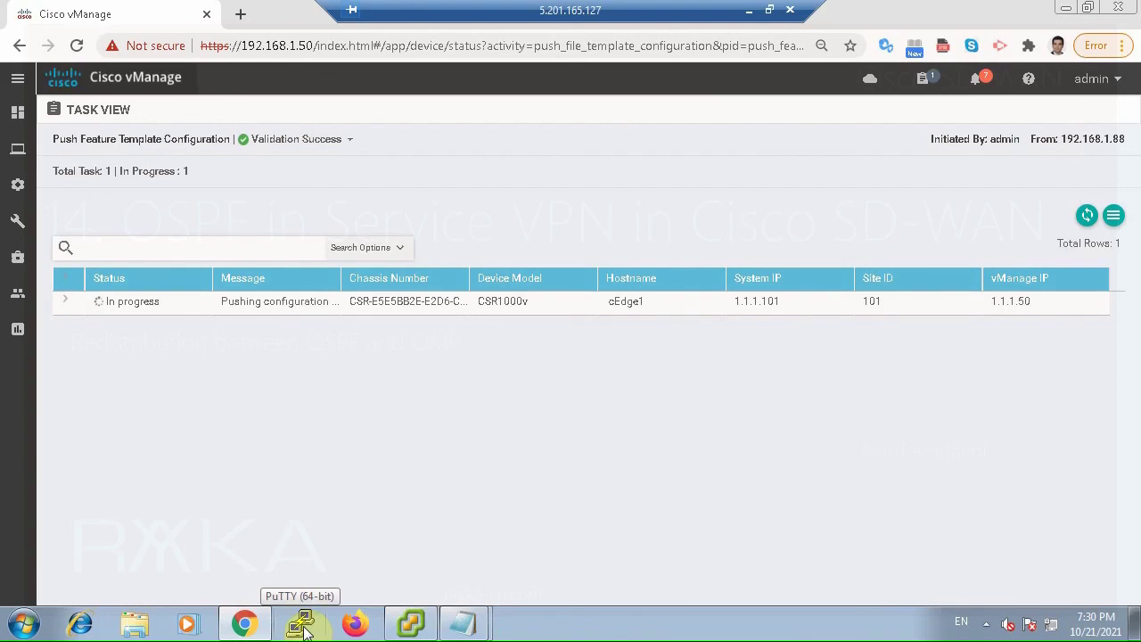
# - Open a PuTTY SSH session to cEdge2 at 192.168.1.102 and enter username admin
pyautogui.click(304, 628)
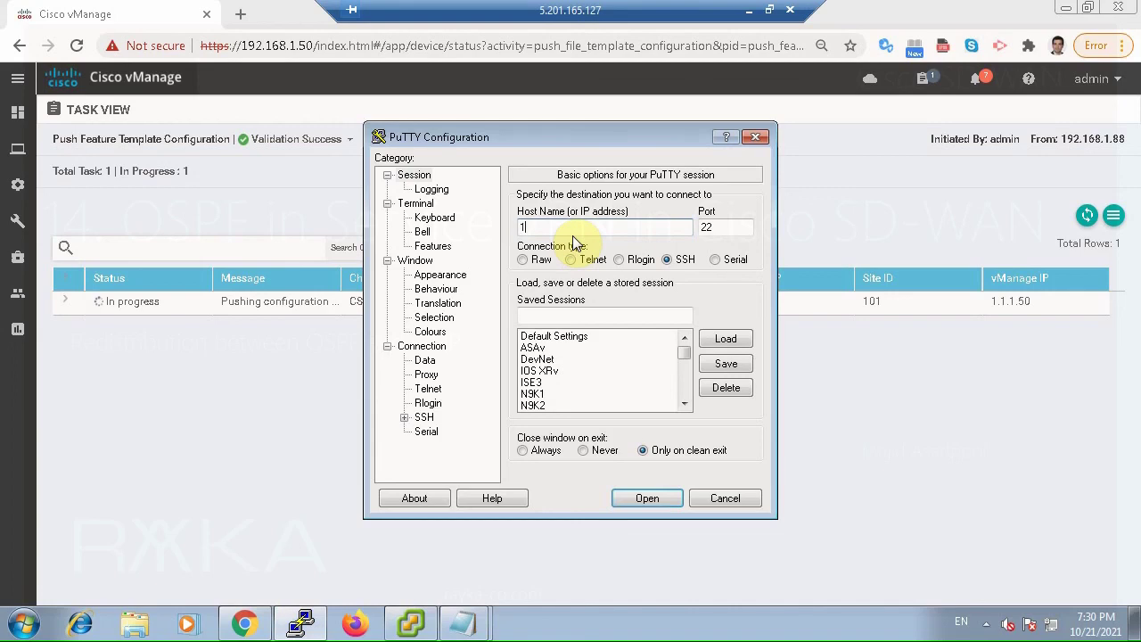
pyautogui.write('92.168.1.102')
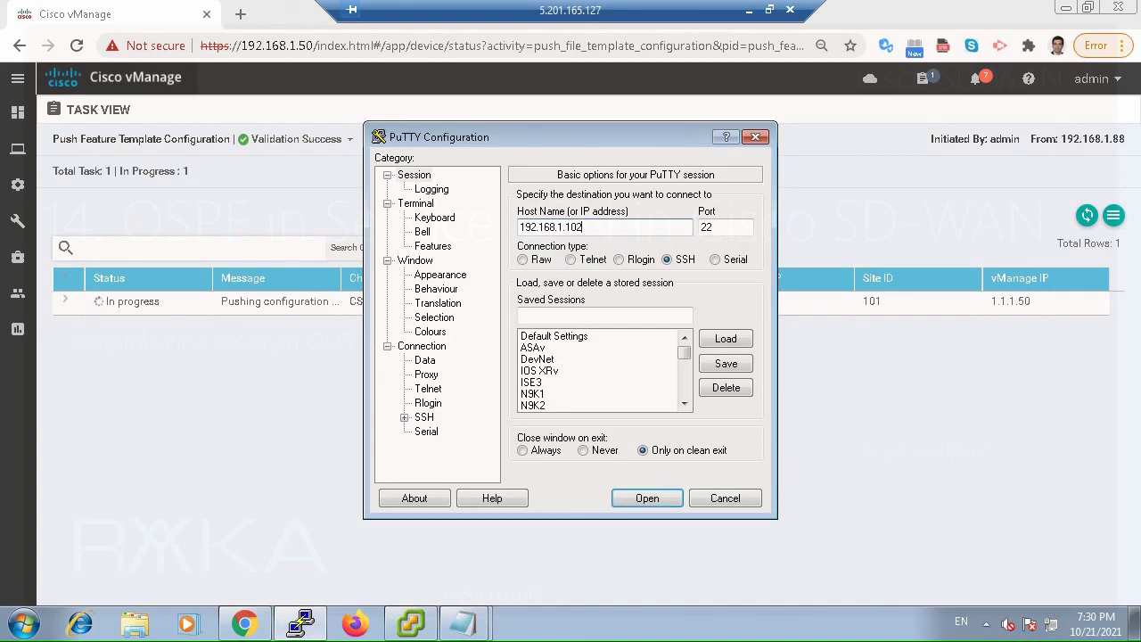
pyautogui.press('Return')
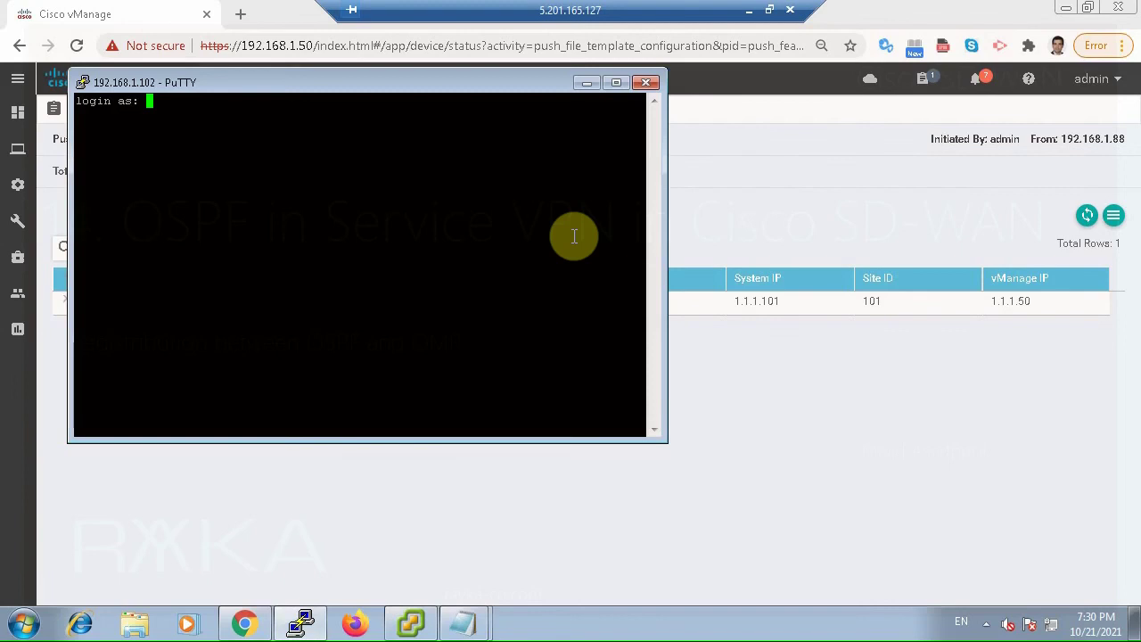
pyautogui.write('admin')
pyautogui.press('Return')
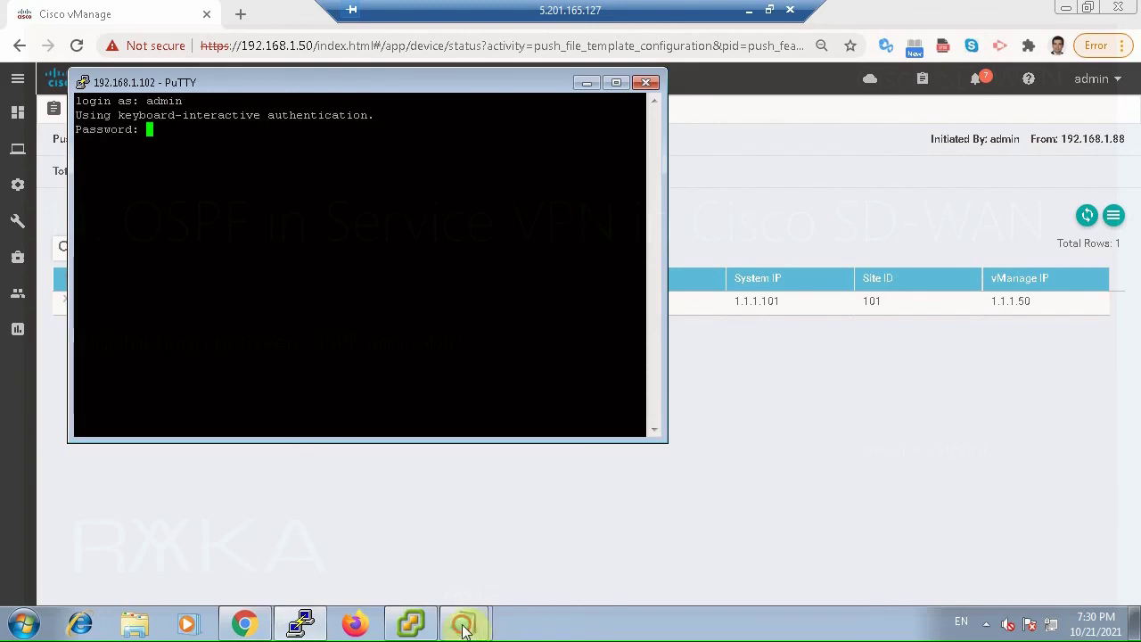
# - Paste the saved password from Notepad to reach cEdge2#, then confirm the cEdge1 push succeeded
pyautogui.click(465, 622)
pyautogui.click(472, 553)
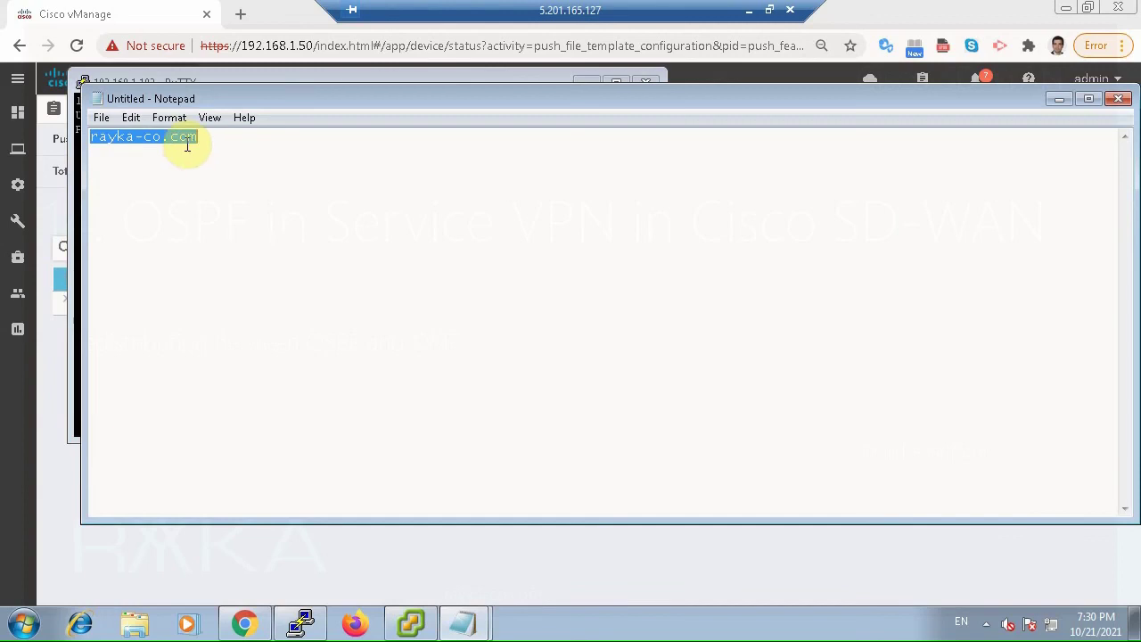
pyautogui.rightClick(187, 140)
pyautogui.click(240, 199)
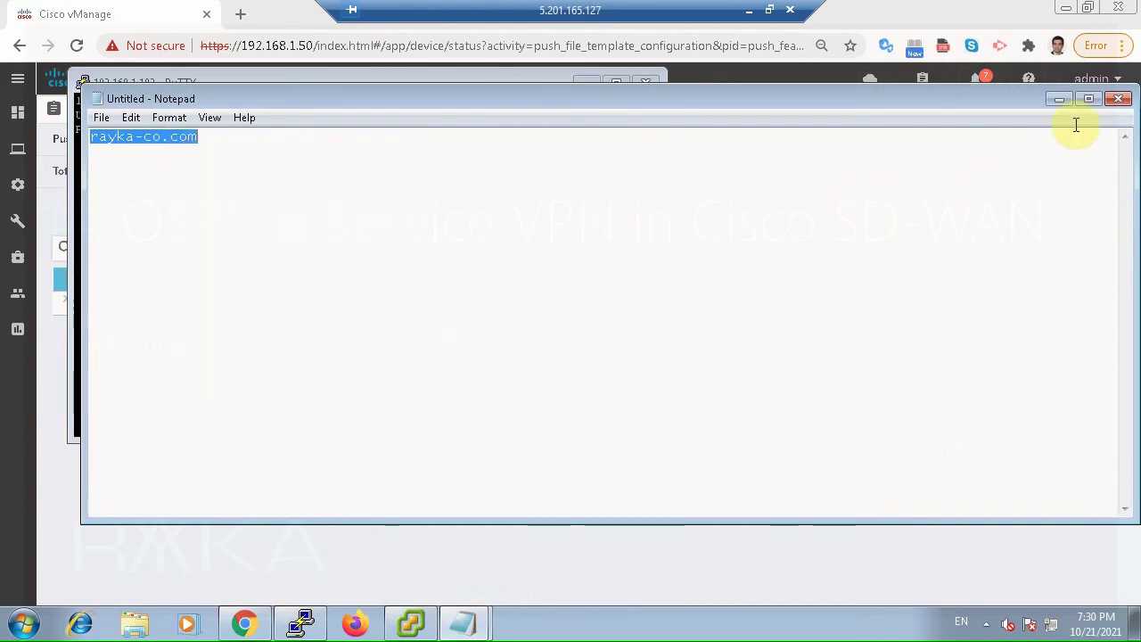
pyautogui.click(1060, 99)
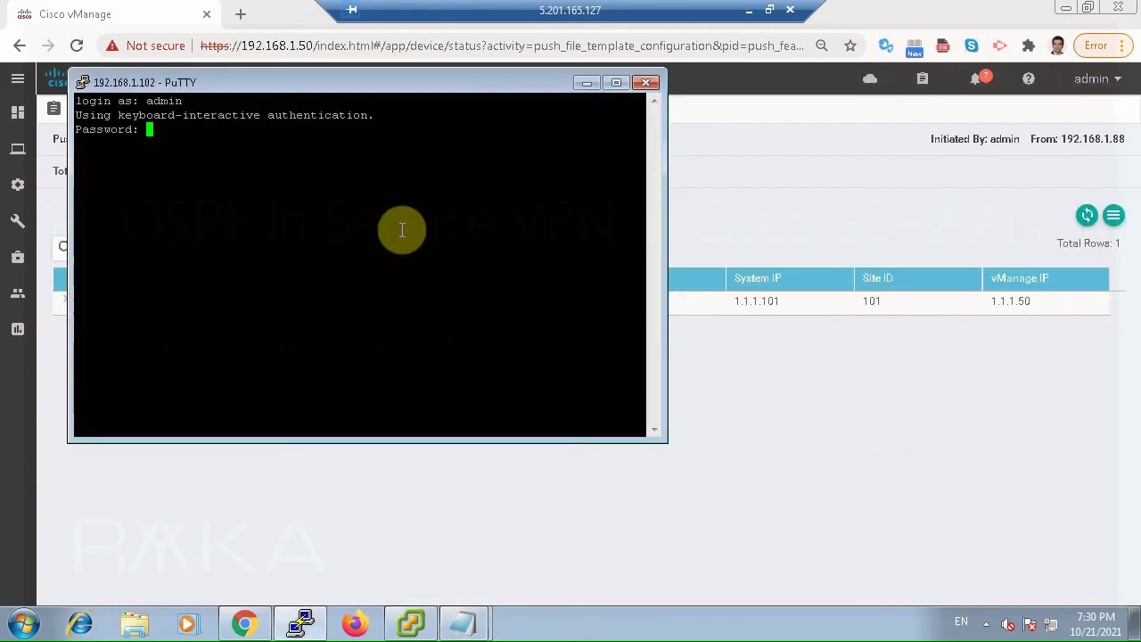
pyautogui.rightClick(402, 230)
pyautogui.press('Return')
pyautogui.write('sho')
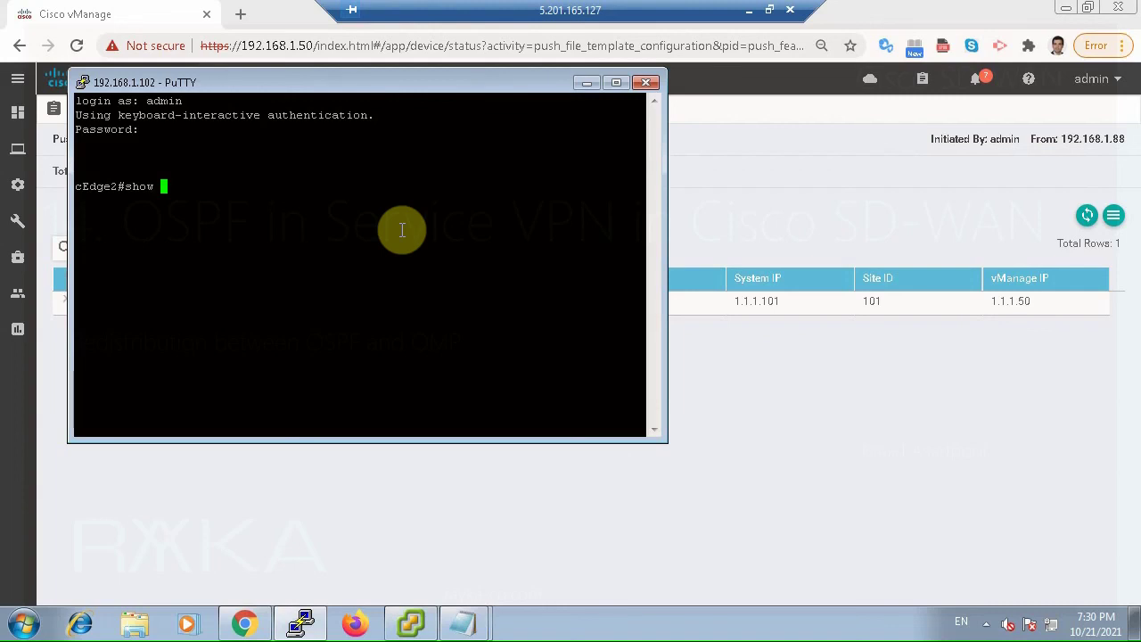
pyautogui.write('w')
pyautogui.click(1020, 375)
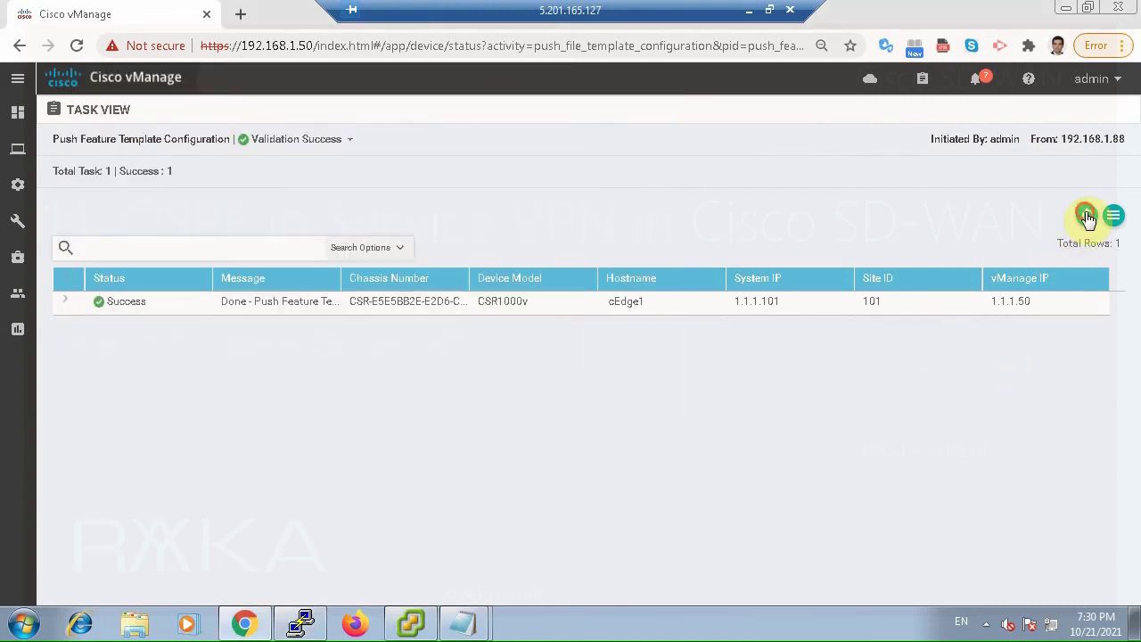
# - Display cEdge2's full VRF 10 routing table with 'show ip route vrf 10'
pyautogui.hotkey('alt', 'Tab')
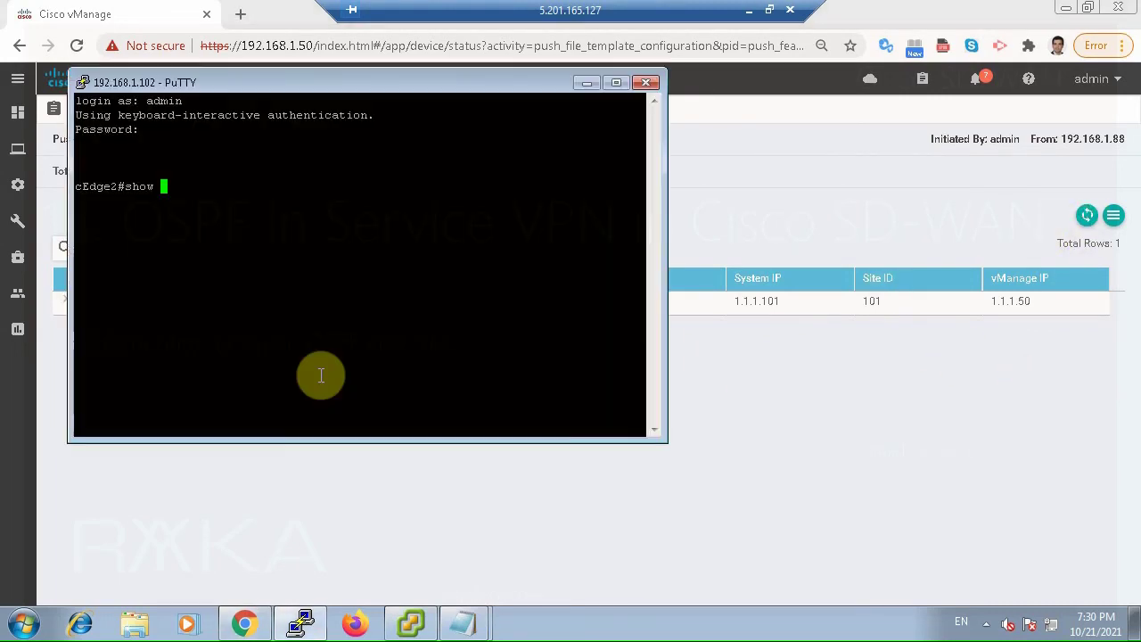
pyautogui.write('ip route vrf 10')
pyautogui.press('Return')
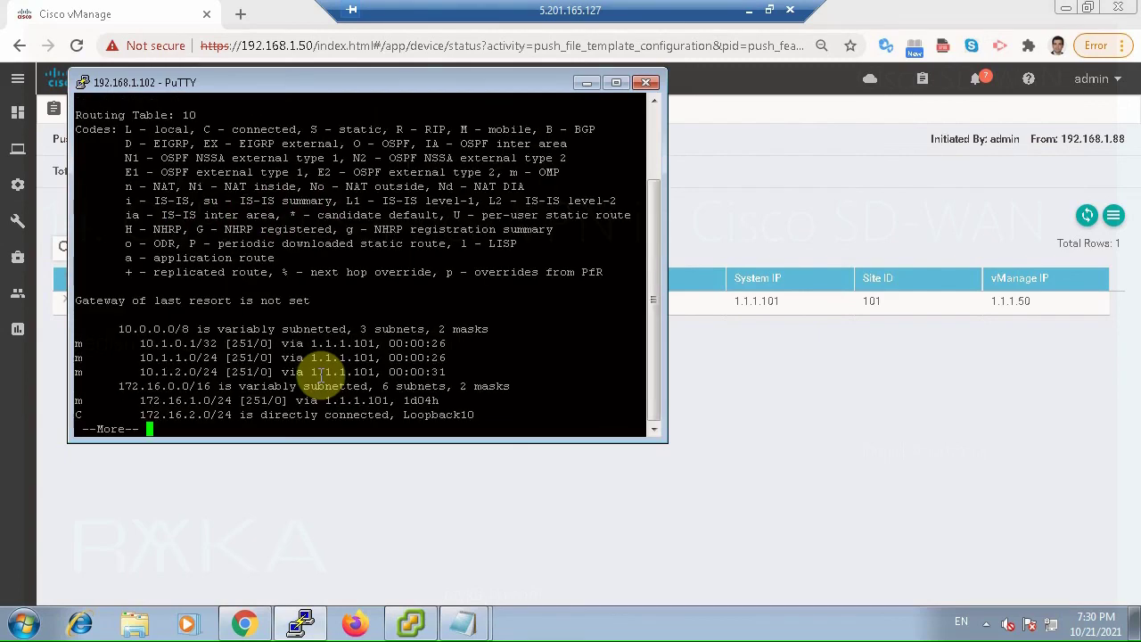
pyautogui.press('space')
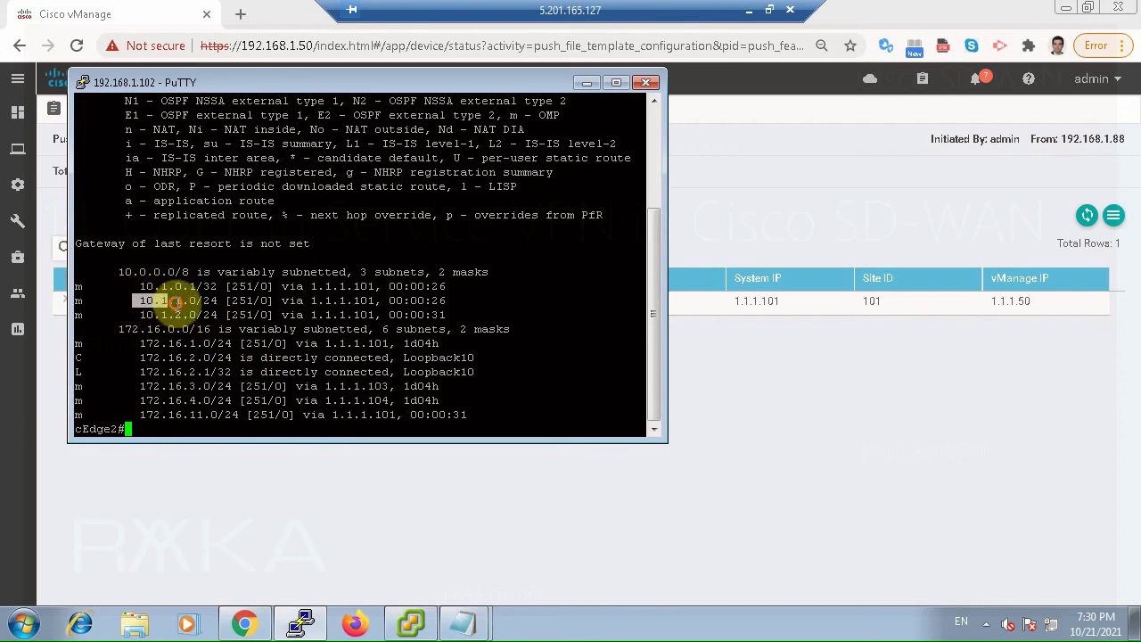
# - Highlight the 10.1.x routes and the 172.16.11.0/24 route learned via 1.1.1.101
pyautogui.moveTo(182, 301)
pyautogui.mouseDown()
pyautogui.moveTo(134, 302)
pyautogui.moveTo(189, 316)
pyautogui.mouseUp()
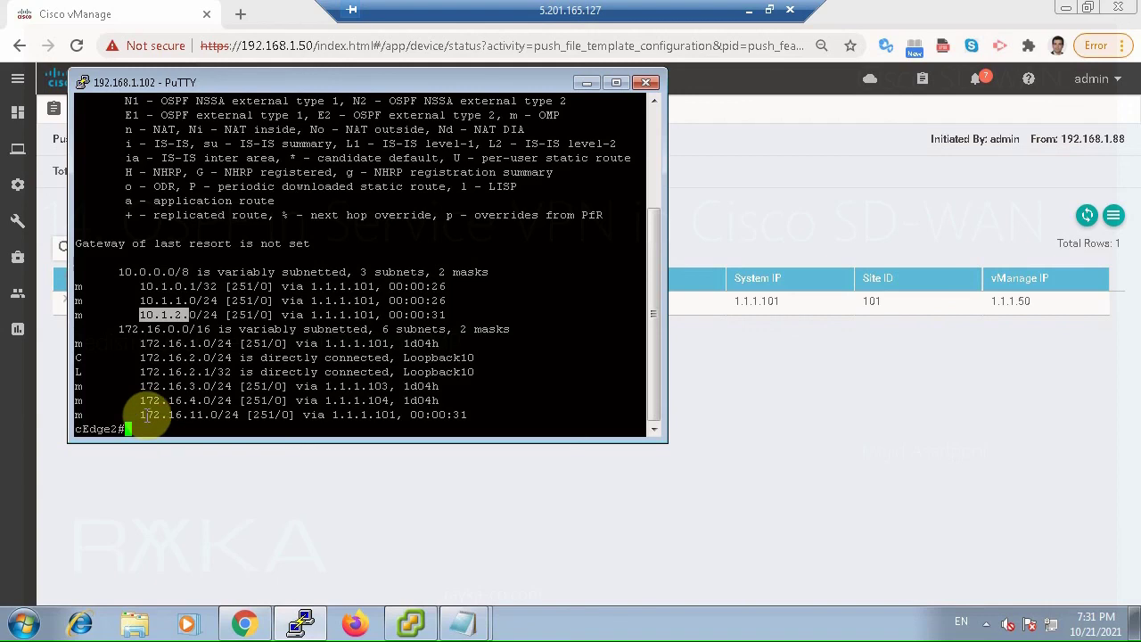
pyautogui.moveTo(134, 415); pyautogui.dragTo(211, 416)
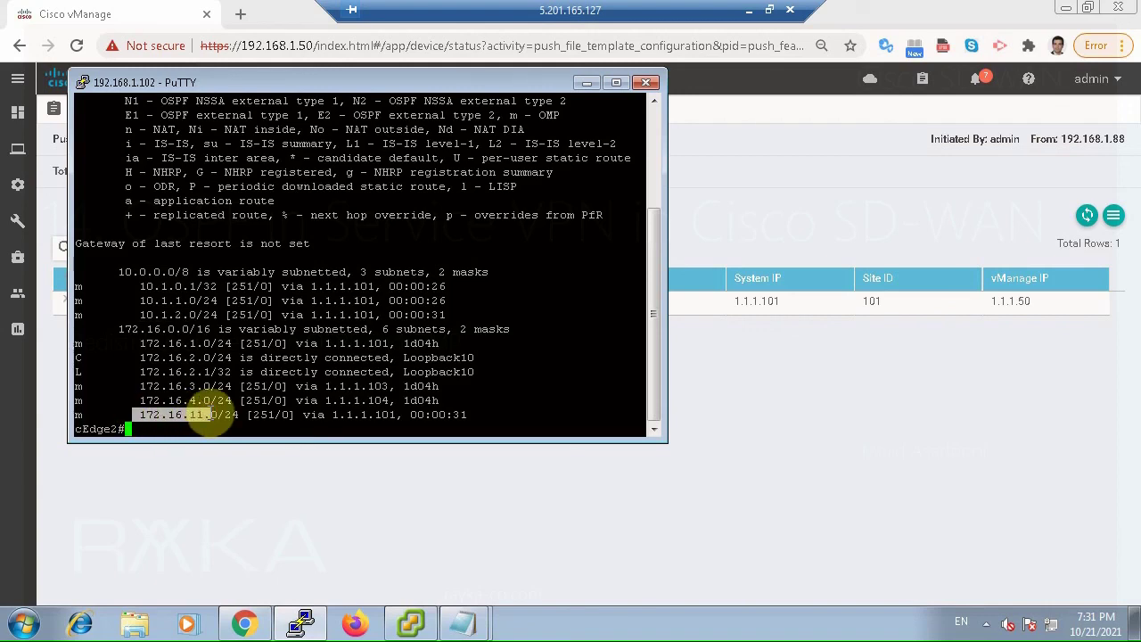
pyautogui.rightClick(297, 620)
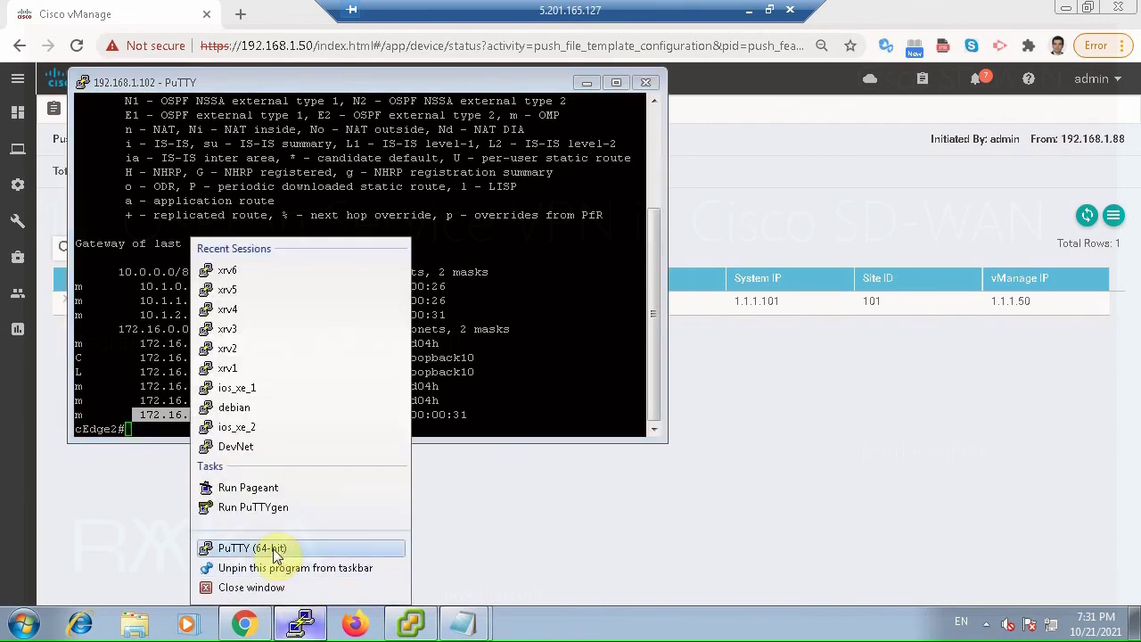
# - Start a new PuTTY Telnet session to the Datacenter router at 192.168.2.1
pyautogui.click(276, 551)
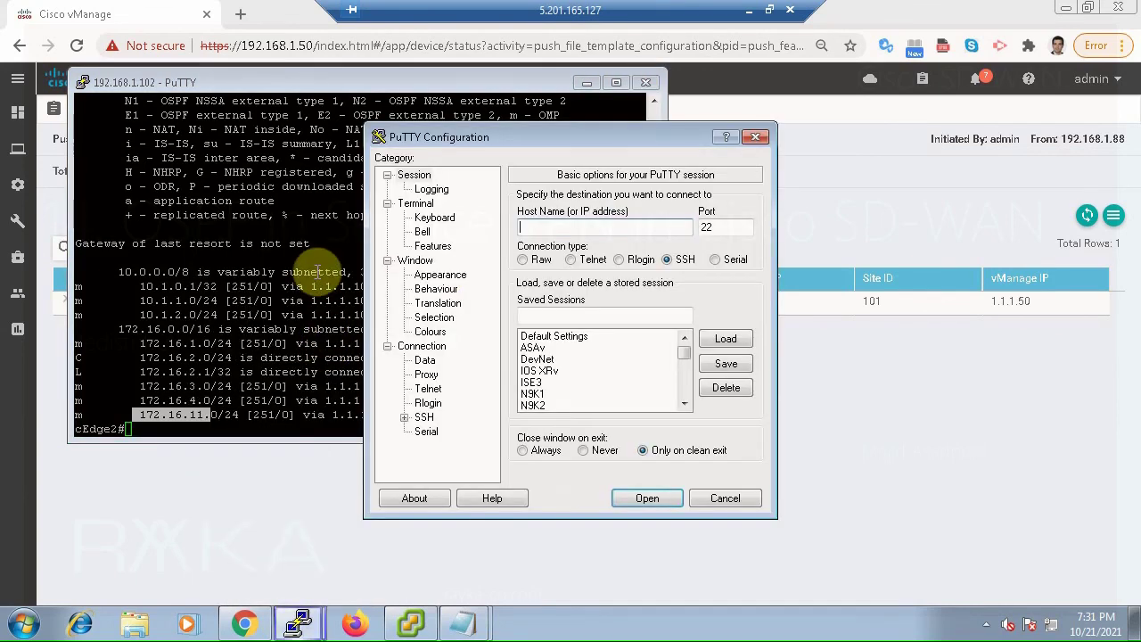
pyautogui.click(573, 260)
pyautogui.click(581, 226)
pyautogui.write('192')
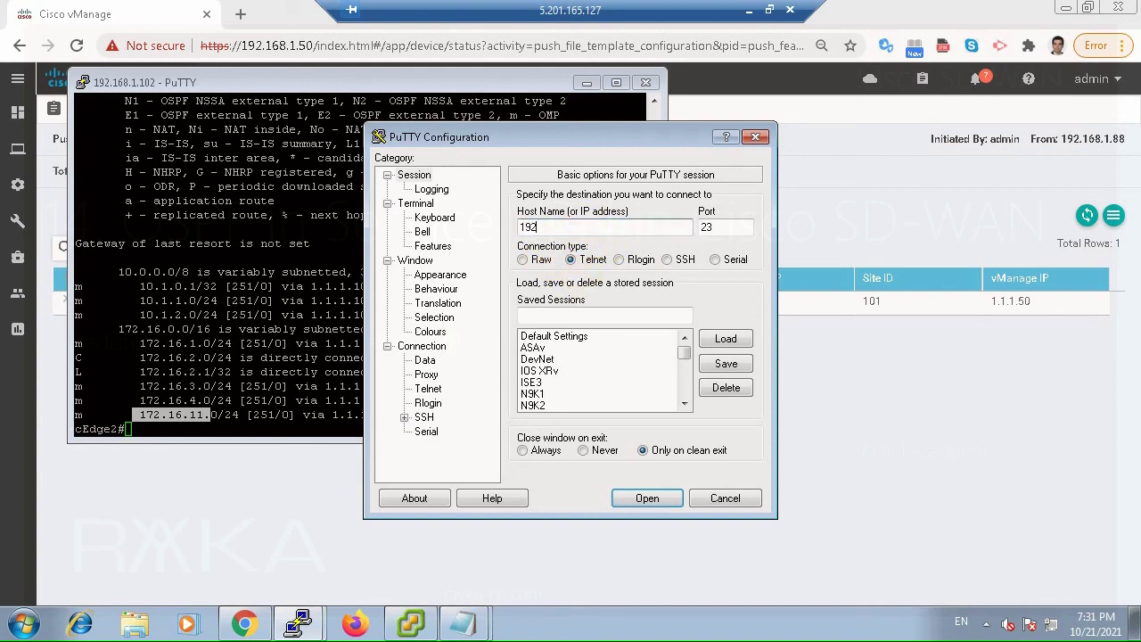
pyautogui.write('.168.2.1')
pyautogui.press('Return')
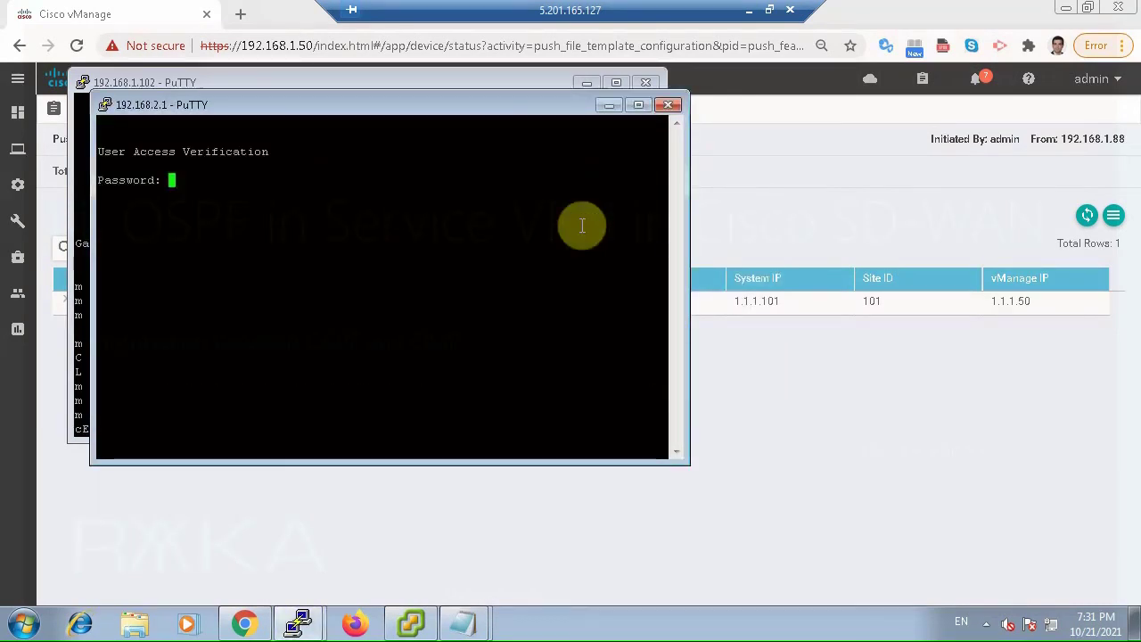
# - Log in to the Datacenter router and enter privileged mode with 'en'
pyautogui.press('Return')
pyautogui.press('Return')
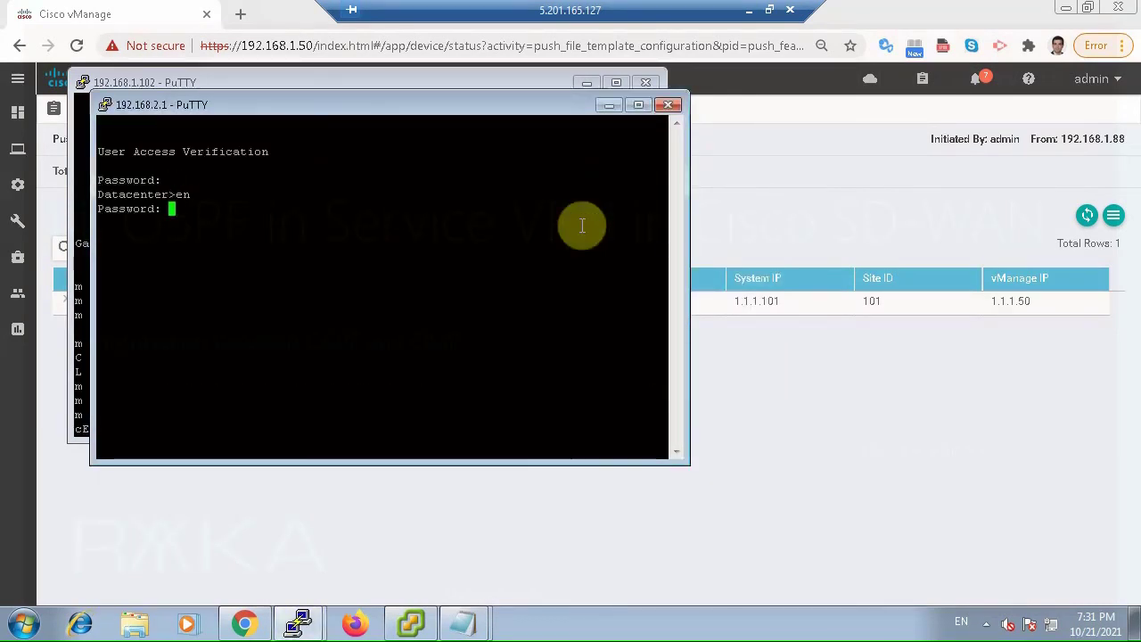
pyautogui.press('Return')
pyautogui.press('Return')
# - Run 'show ip route vrf 10', then edit it to show the full routing table
pyautogui.write('show ip')
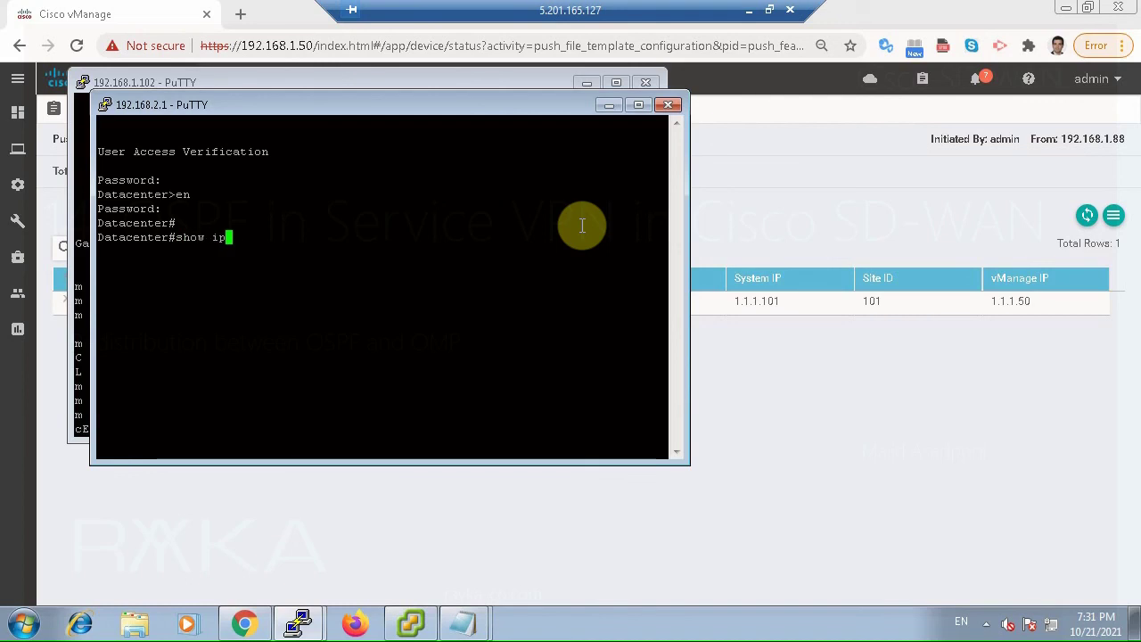
pyautogui.write(' route vrf 10')
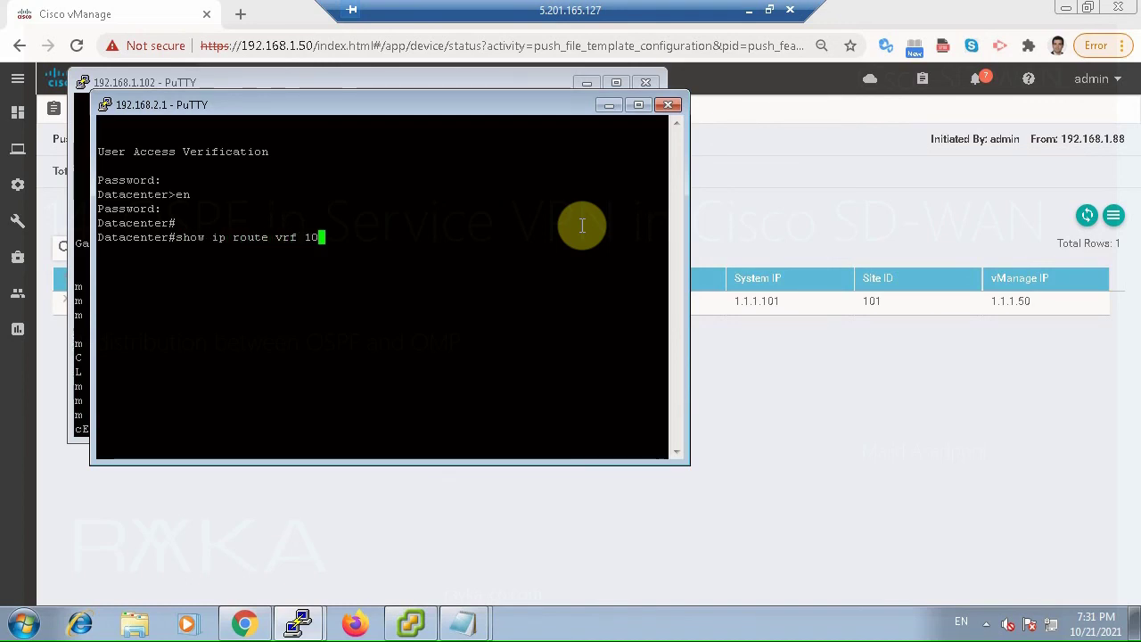
pyautogui.press('Return')
pyautogui.press('Up')
pyautogui.press('BackSpace')
pyautogui.press('BackSpace')
pyautogui.press('BackSpace')
pyautogui.press('BackSpace')
pyautogui.press('BackSpace')
pyautogui.press('BackSpace')
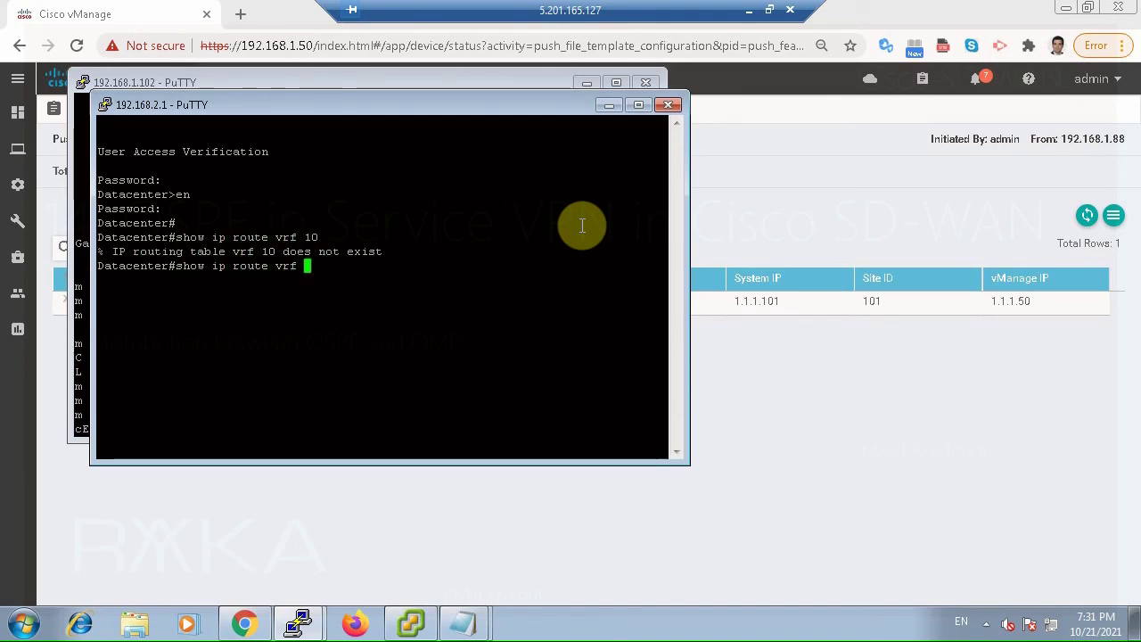
pyautogui.press('Return')
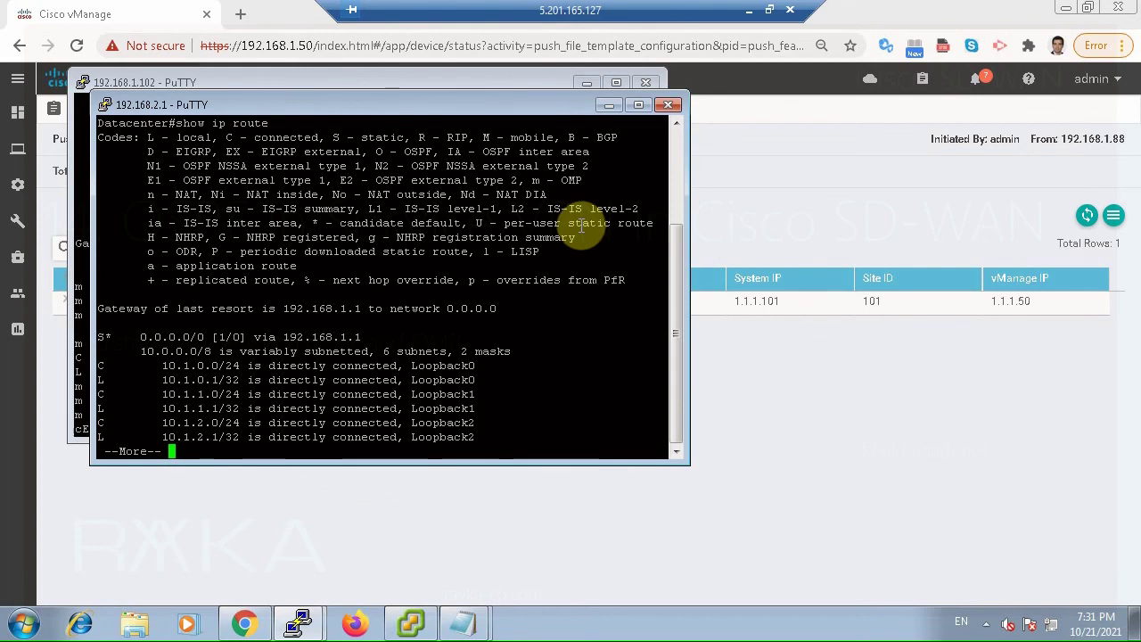
# - Page through the Datacenter routing table and highlight the OSPF external 172.16.x routes
pyautogui.press('space')
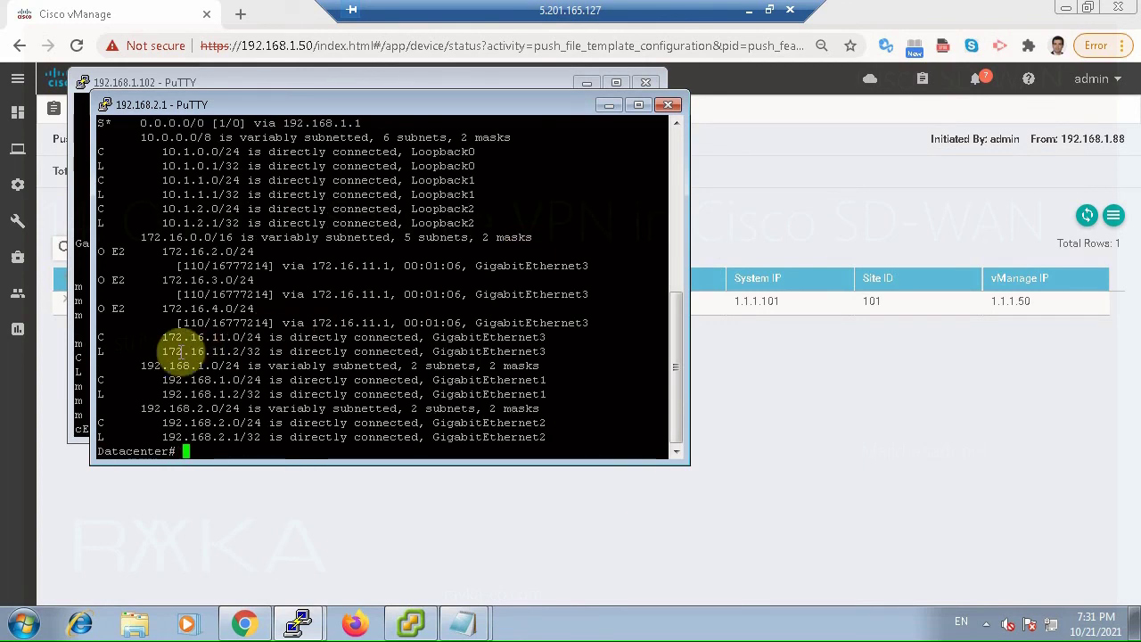
pyautogui.moveTo(154, 254); pyautogui.dragTo(322, 408)
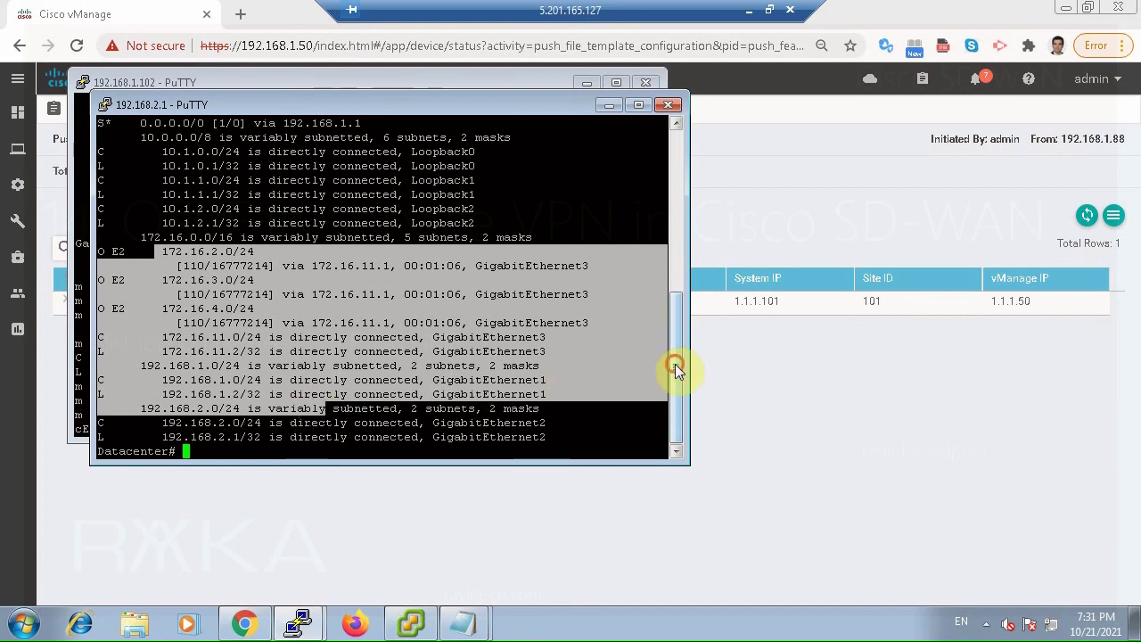
pyautogui.moveTo(677, 355); pyautogui.dragTo(671, 391)
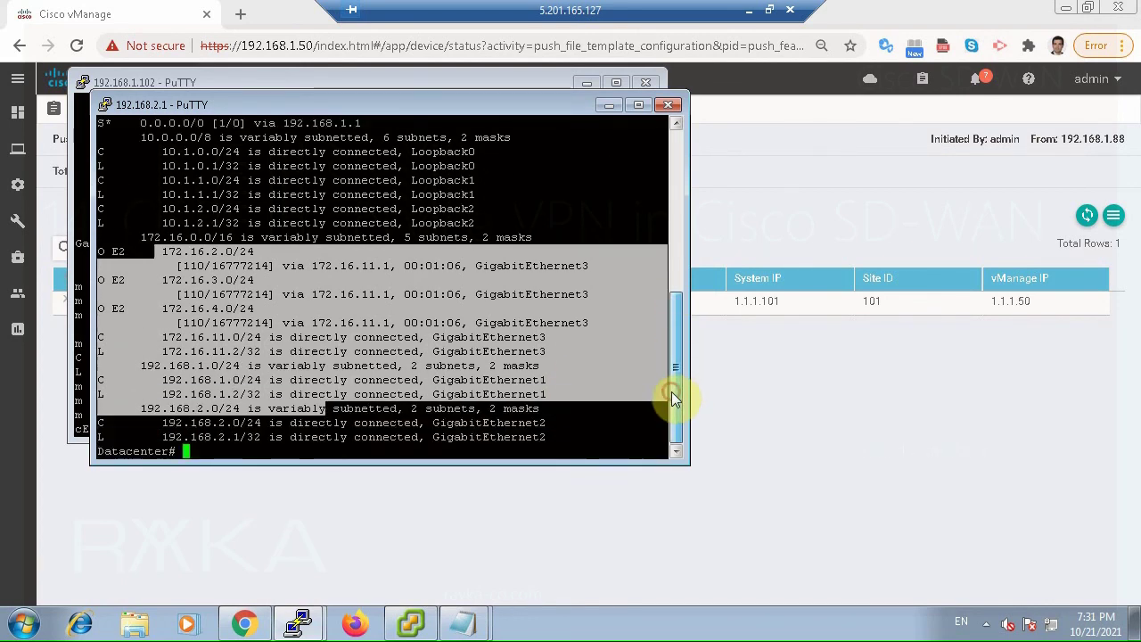
pyautogui.press('Return')
pyautogui.press('Return')
pyautogui.press('Return')
pyautogui.press('Return')
# - Ping 172.16.2.1 and 172.16.3.1 sourced from loopback 10.1.2.1
pyautogui.write('ping ')
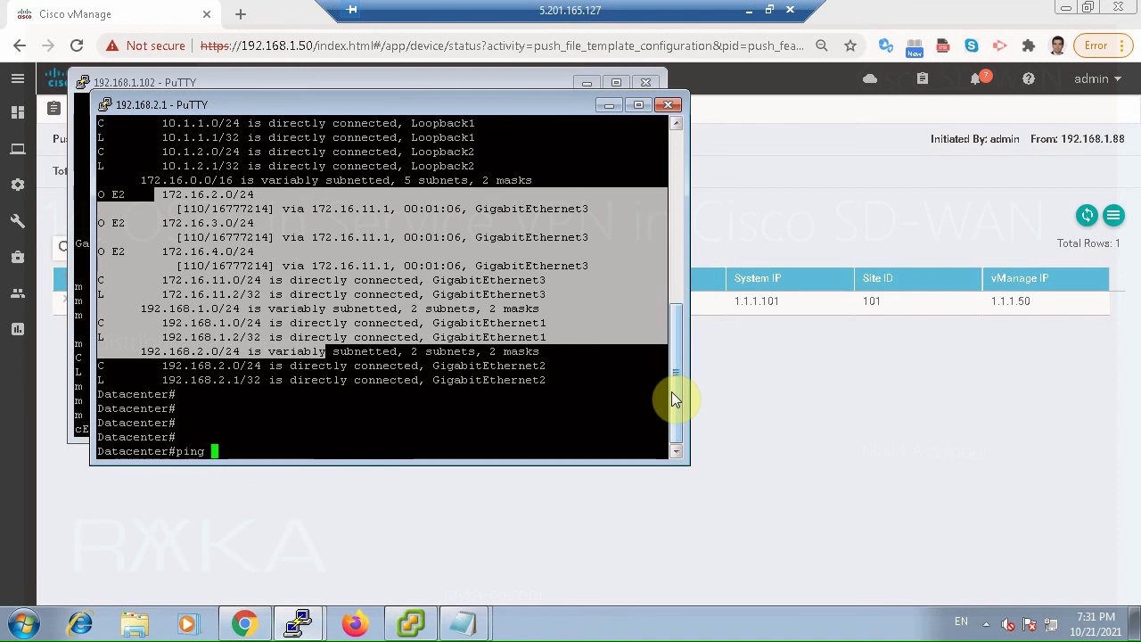
pyautogui.write('172.16.2.1')
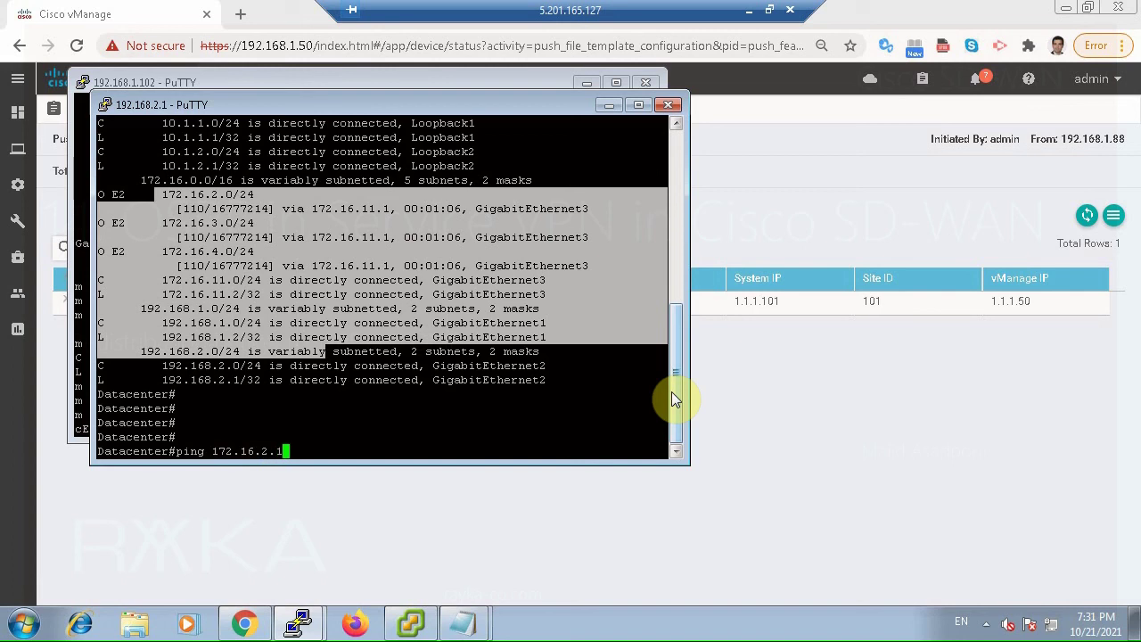
pyautogui.write(' so')
pyautogui.press('Tab')
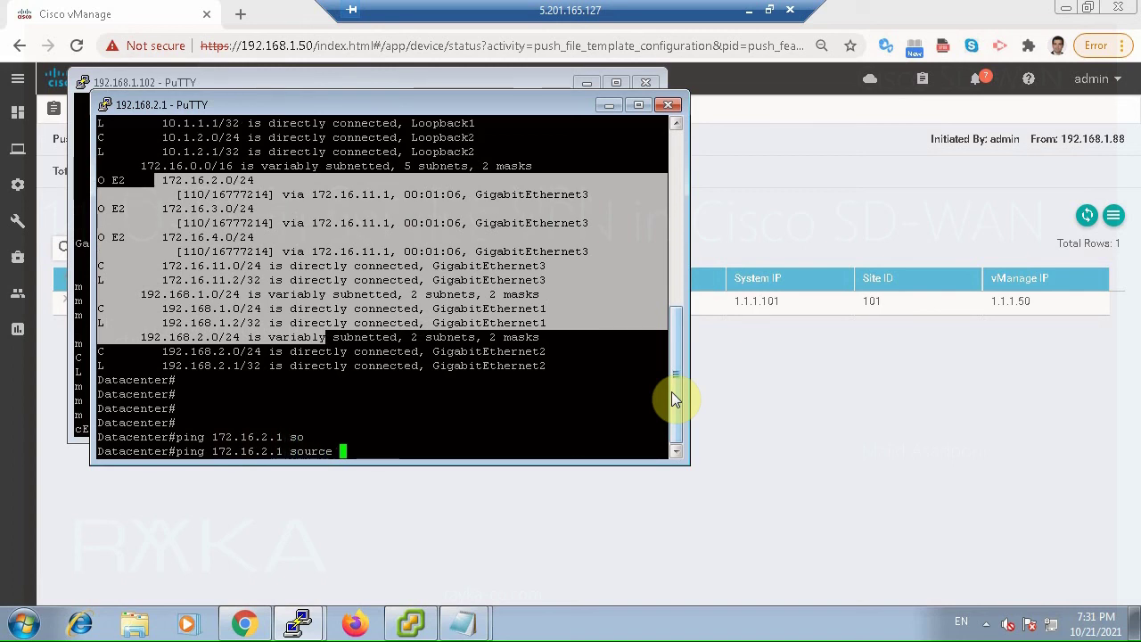
pyautogui.write('10.1.2.1')
pyautogui.press('Return')
pyautogui.press('Up')
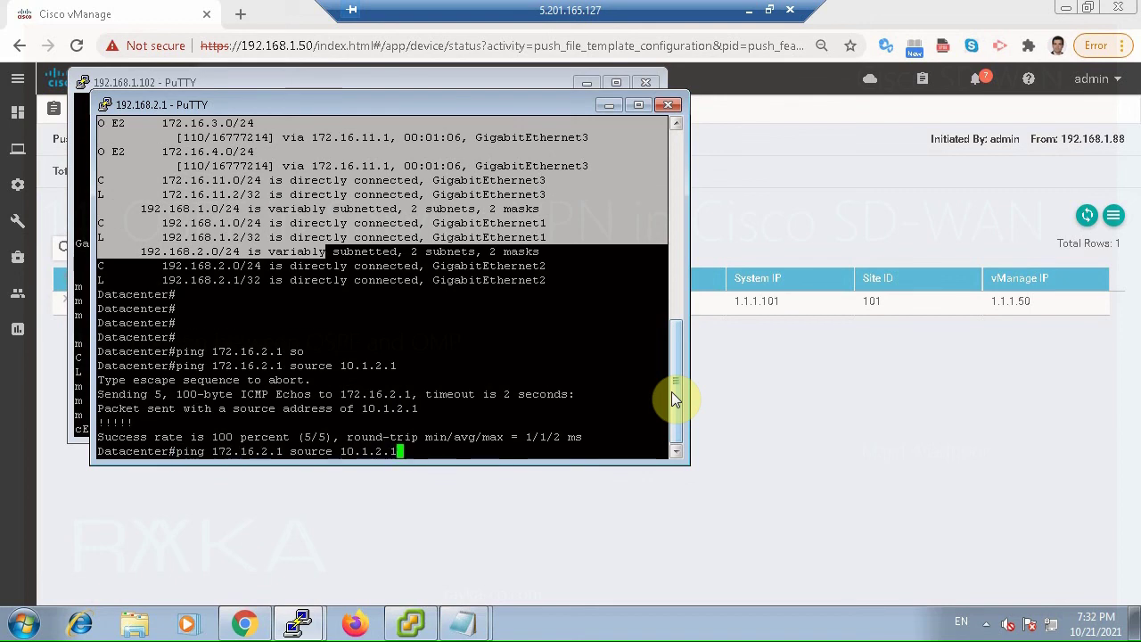
pyautogui.press('Left')
pyautogui.press('Left')
pyautogui.press('Left')
pyautogui.press('Left')
pyautogui.press('Left')
pyautogui.press('Left')
pyautogui.press('Left')
pyautogui.press('Left')
pyautogui.press('Left')
pyautogui.press('Left')
pyautogui.press('Left')
pyautogui.press('Left')
pyautogui.press('Left')
pyautogui.press('Left')
pyautogui.press('Left')
pyautogui.press('Left')
pyautogui.press('Left')
pyautogui.press('Left')
pyautogui.press('BackSpace')
pyautogui.write('3')
pyautogui.press('Return')
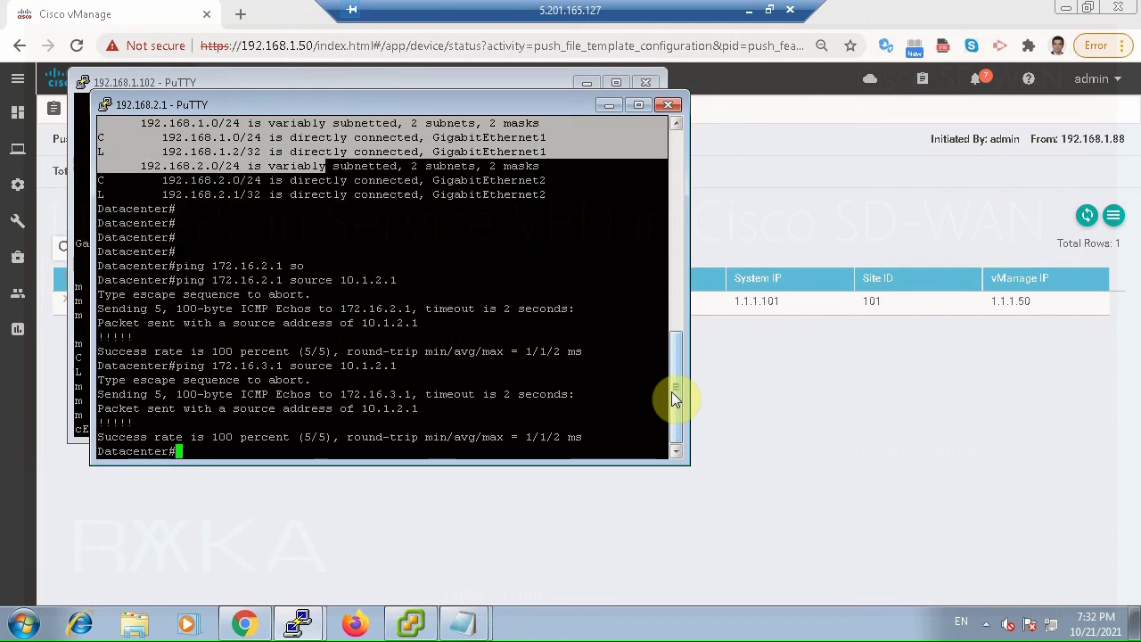
# - Ping 172.16.3.1 and 172.16.4.1 sourced from loopback 10.1.1.1
pyautogui.press('Up')
pyautogui.press('Left')
pyautogui.press('Left')
pyautogui.press('Left')
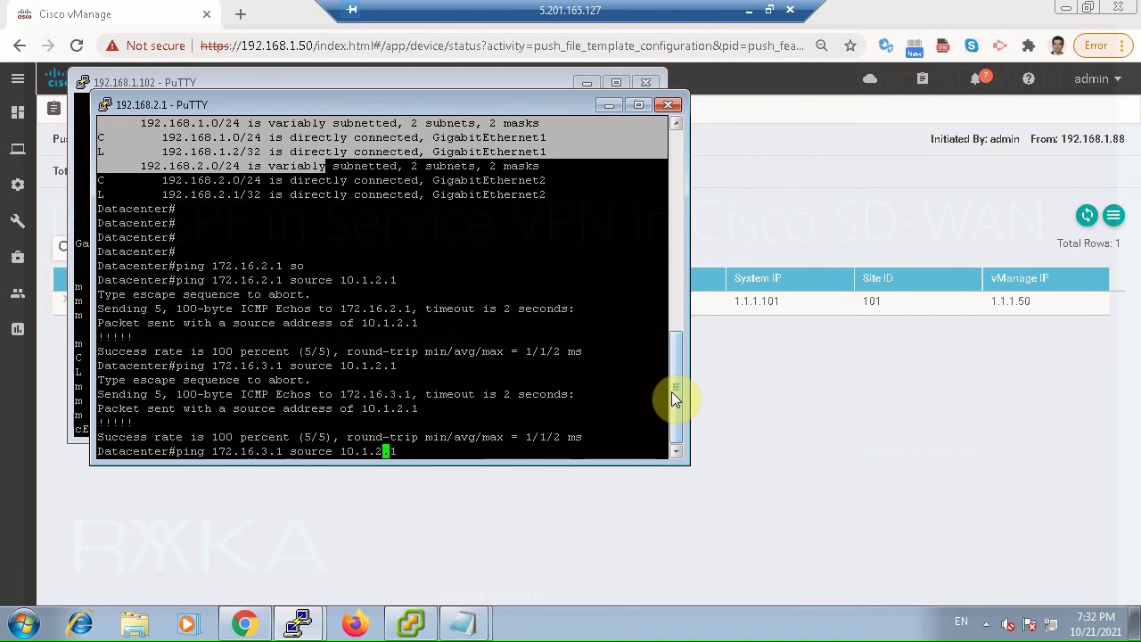
pyautogui.press('BackSpace')
pyautogui.write('1')
pyautogui.press('Return')
pyautogui.press('Up')
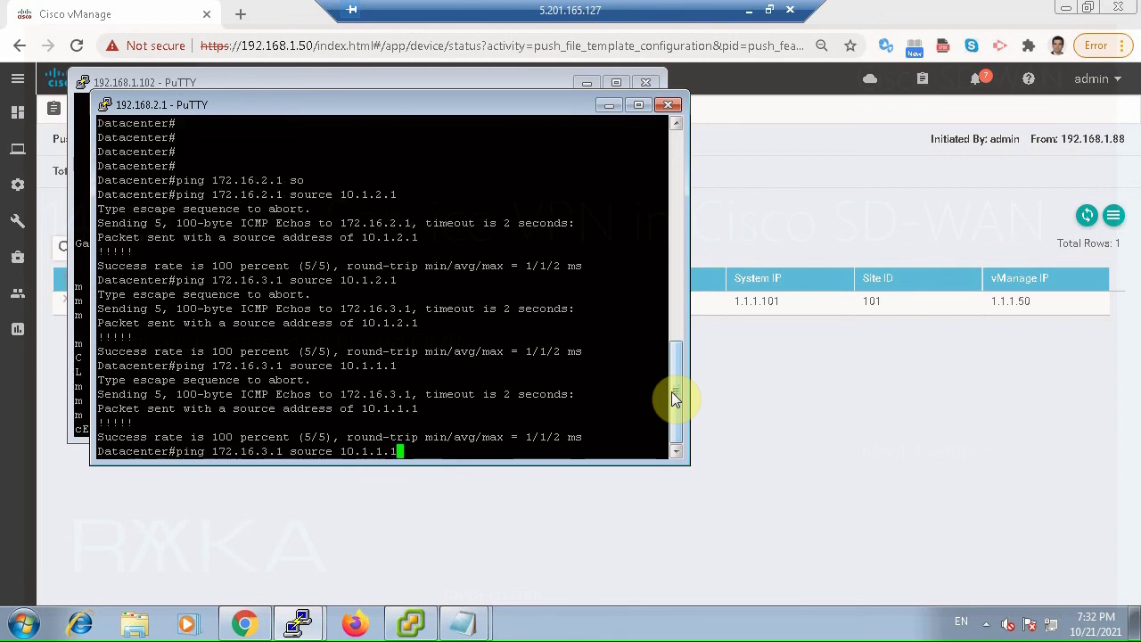
pyautogui.press('Left')
pyautogui.press('Left')
pyautogui.press('Left')
pyautogui.press('Left')
pyautogui.press('Left')
pyautogui.press('Left')
pyautogui.press('Left')
pyautogui.press('Left')
pyautogui.press('Left')
pyautogui.press('Left')
pyautogui.press('Left')
pyautogui.press('Left')
pyautogui.press('Left')
pyautogui.press('Left')
pyautogui.press('Left')
pyautogui.press('Left')
pyautogui.press('Left')
pyautogui.press('BackSpace')
pyautogui.write('4')
pyautogui.press('Return')
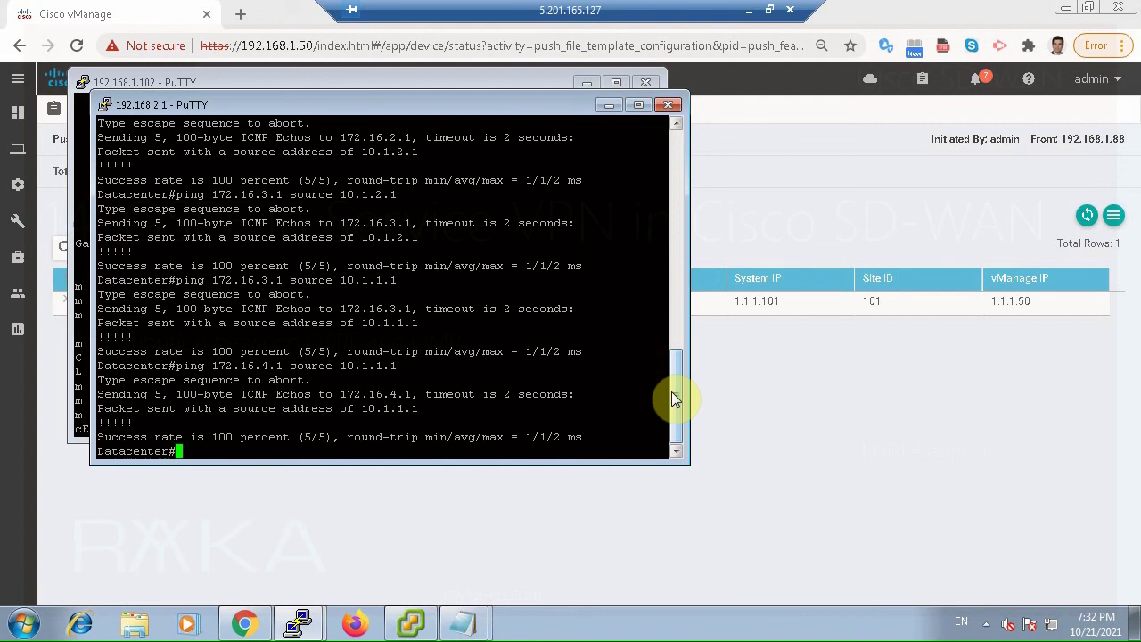